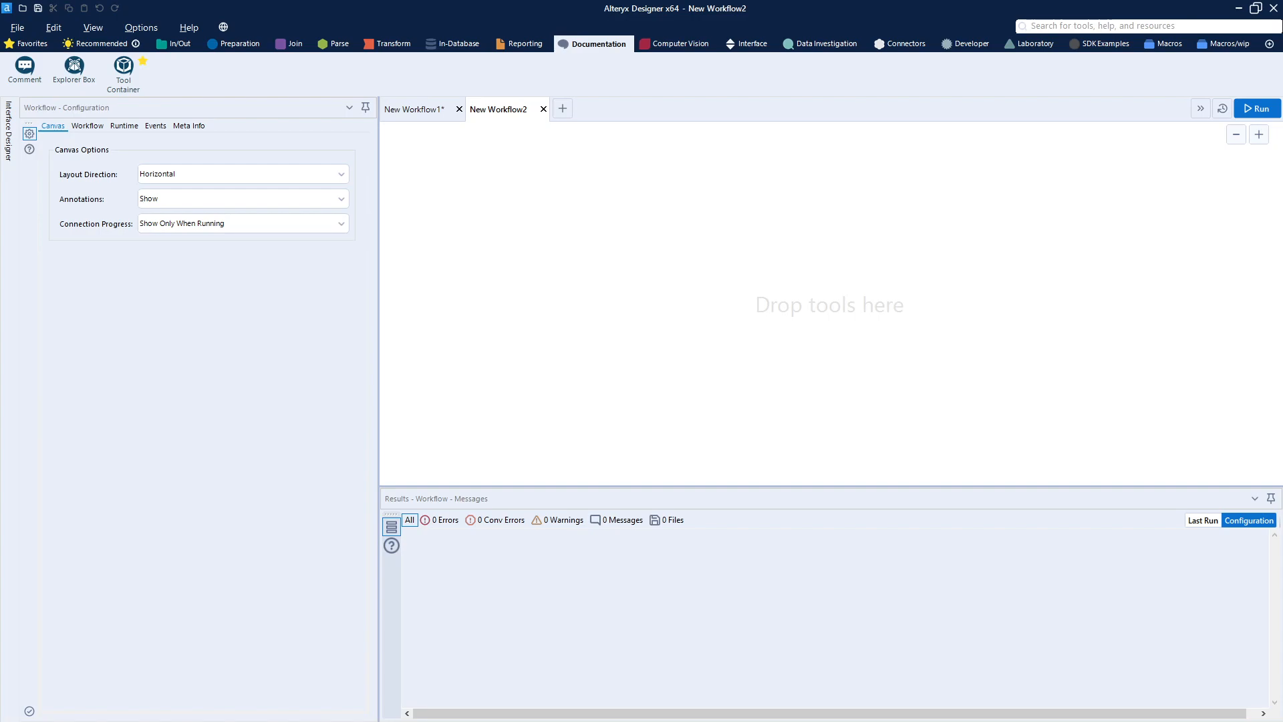
Paste the copied PuppyTable input and its connected Select tool onto the empty canvas and move them slightly down and left.
right_click(495, 207)
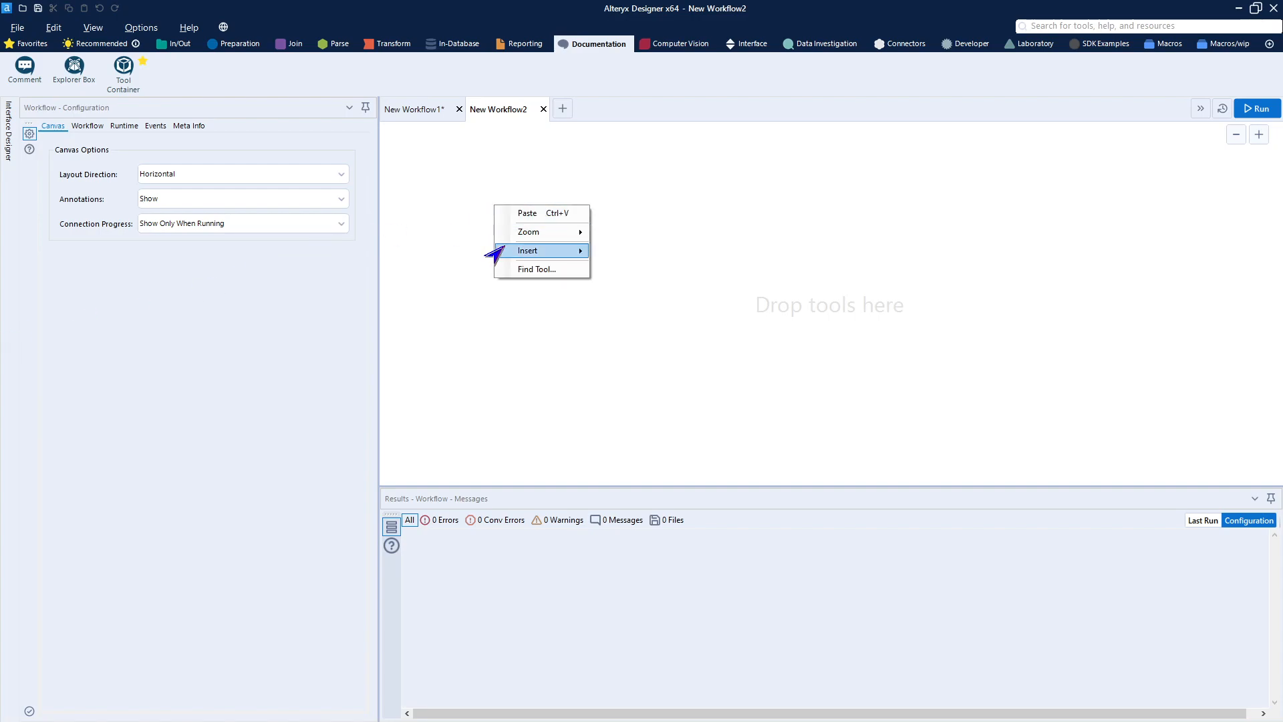
click(520, 212)
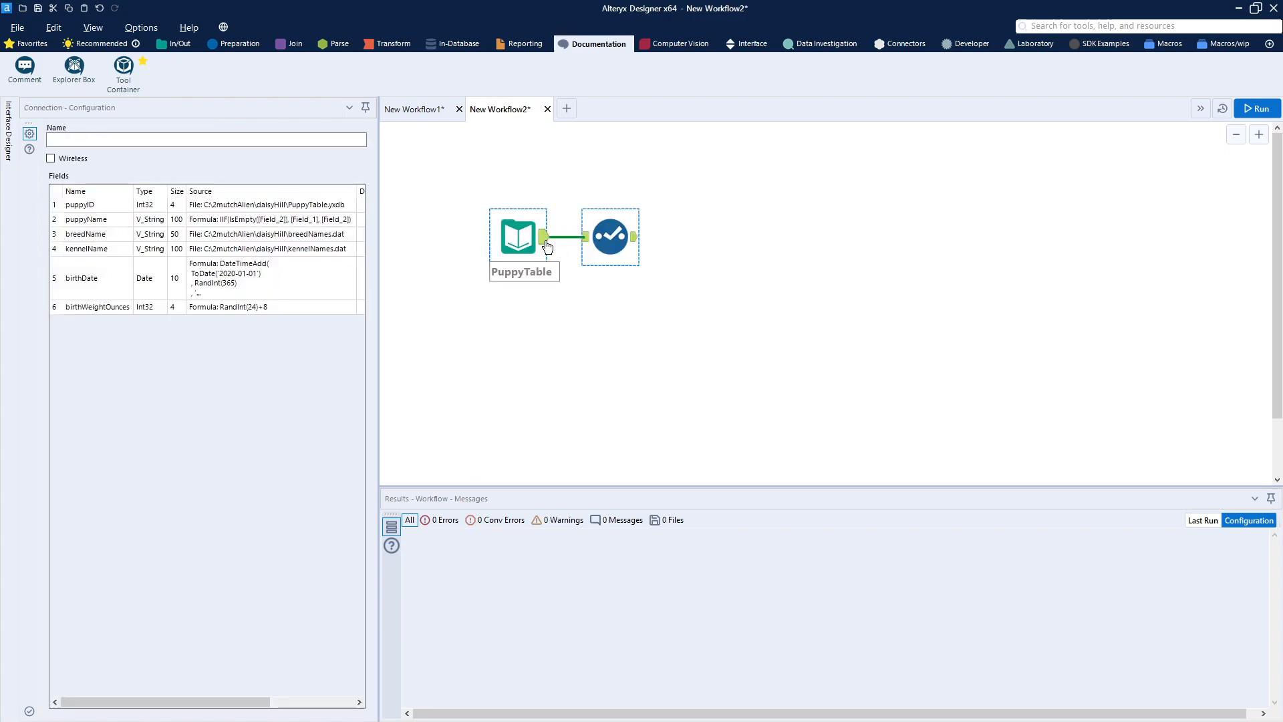
drag(515, 238, 462, 269)
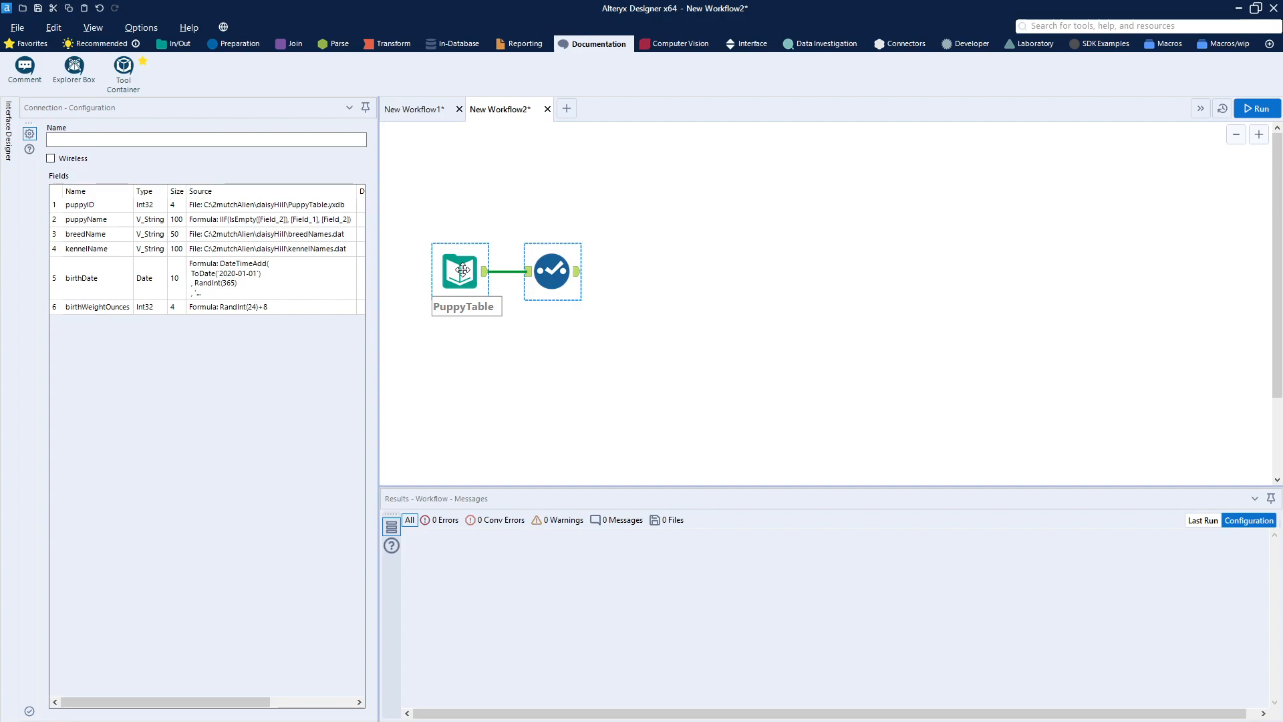
click(525, 425)
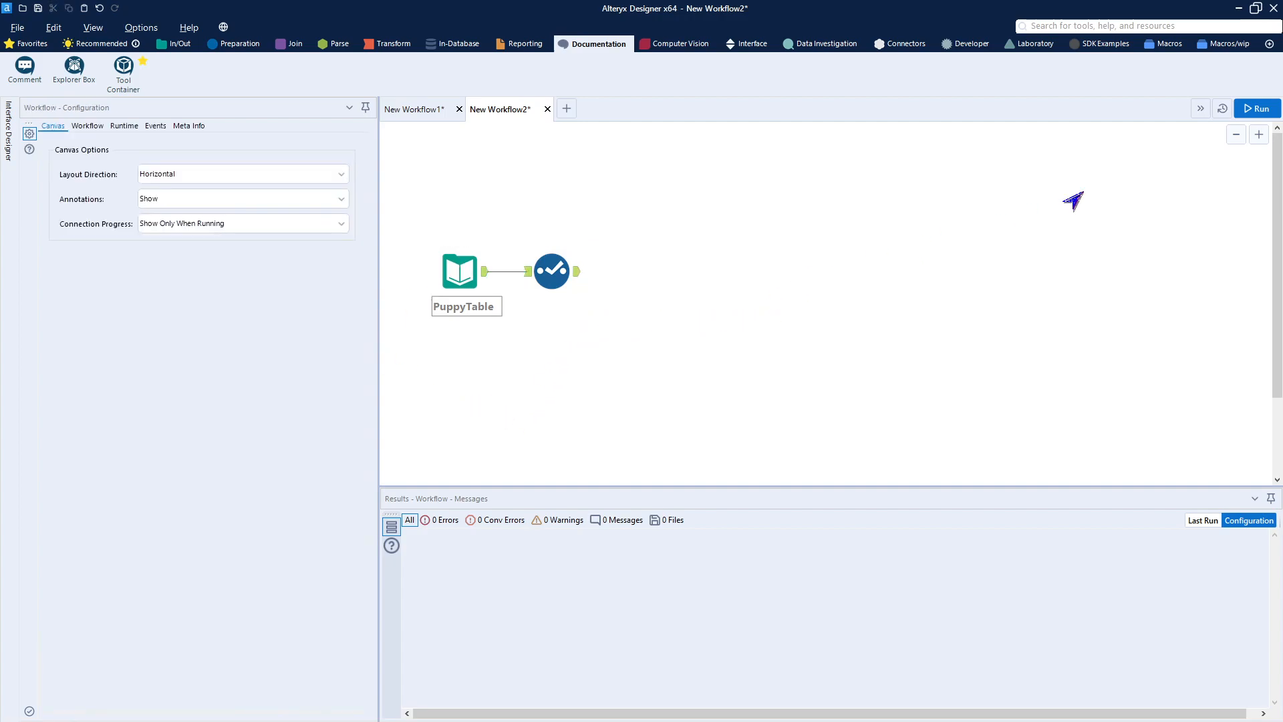
Run the workflow and review the PuppyTable input data and the Select tool's fields.
click(1253, 112)
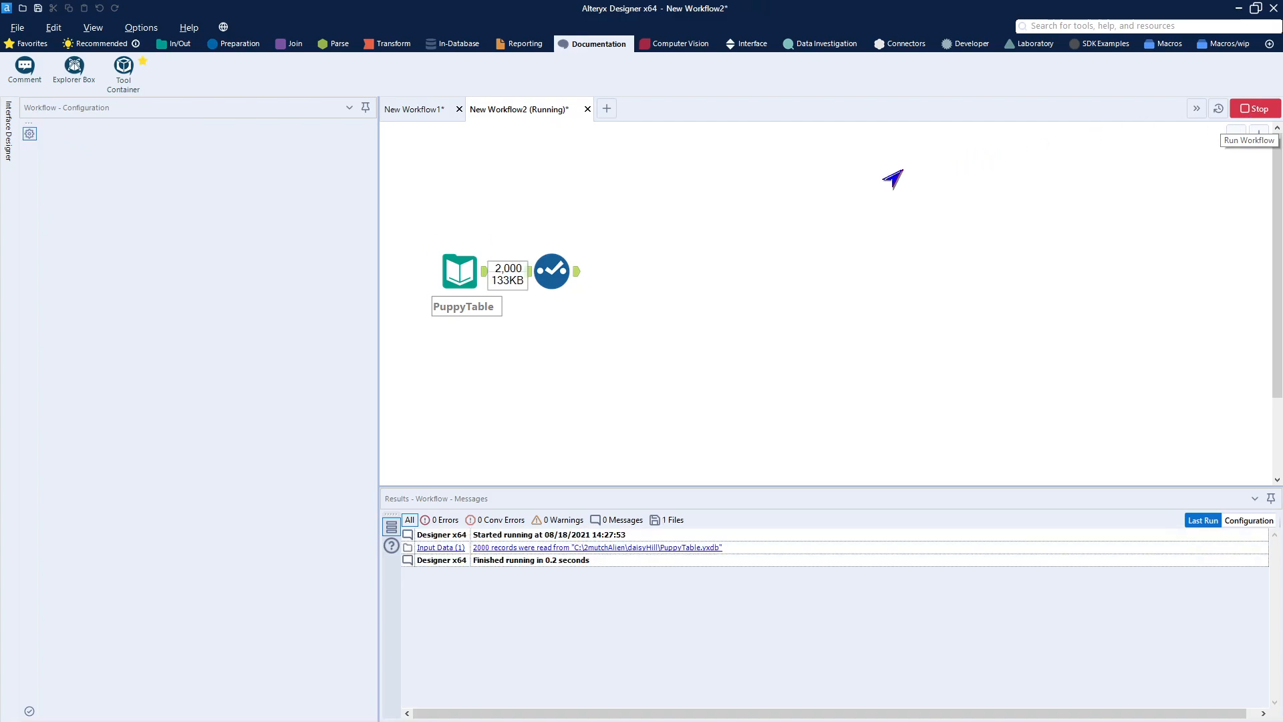
click(460, 276)
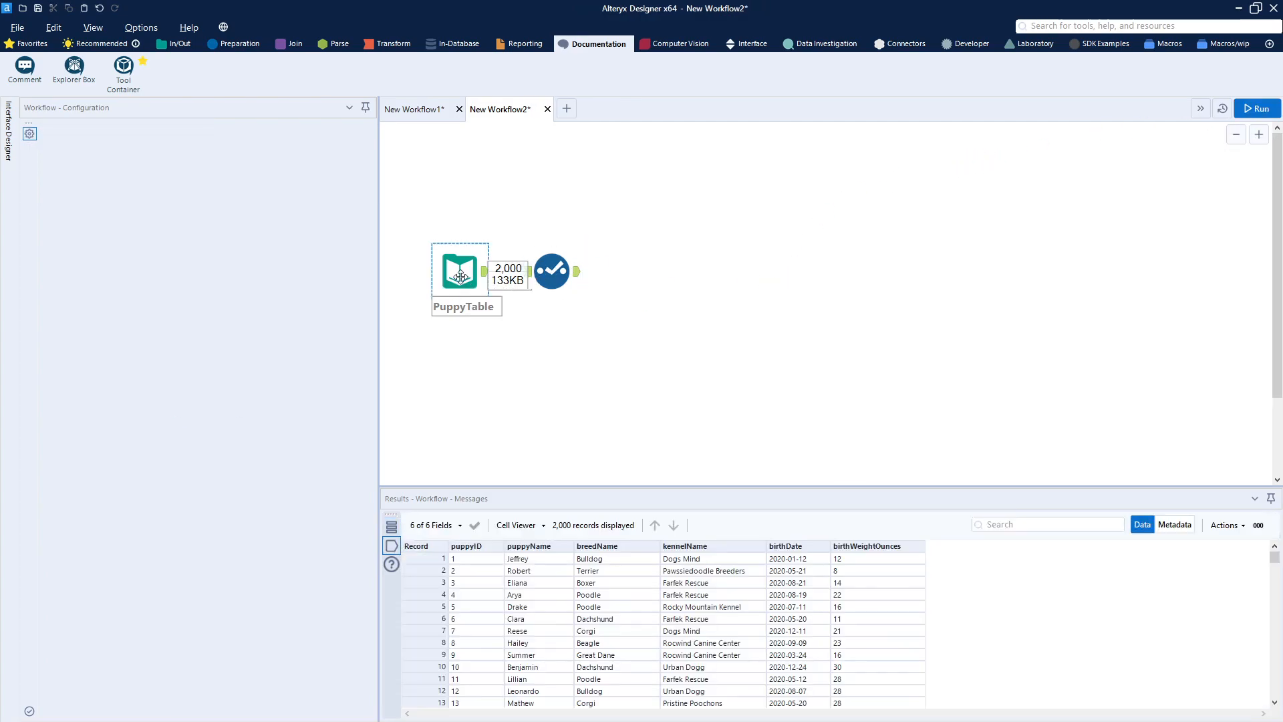
ctrl+click(558, 276)
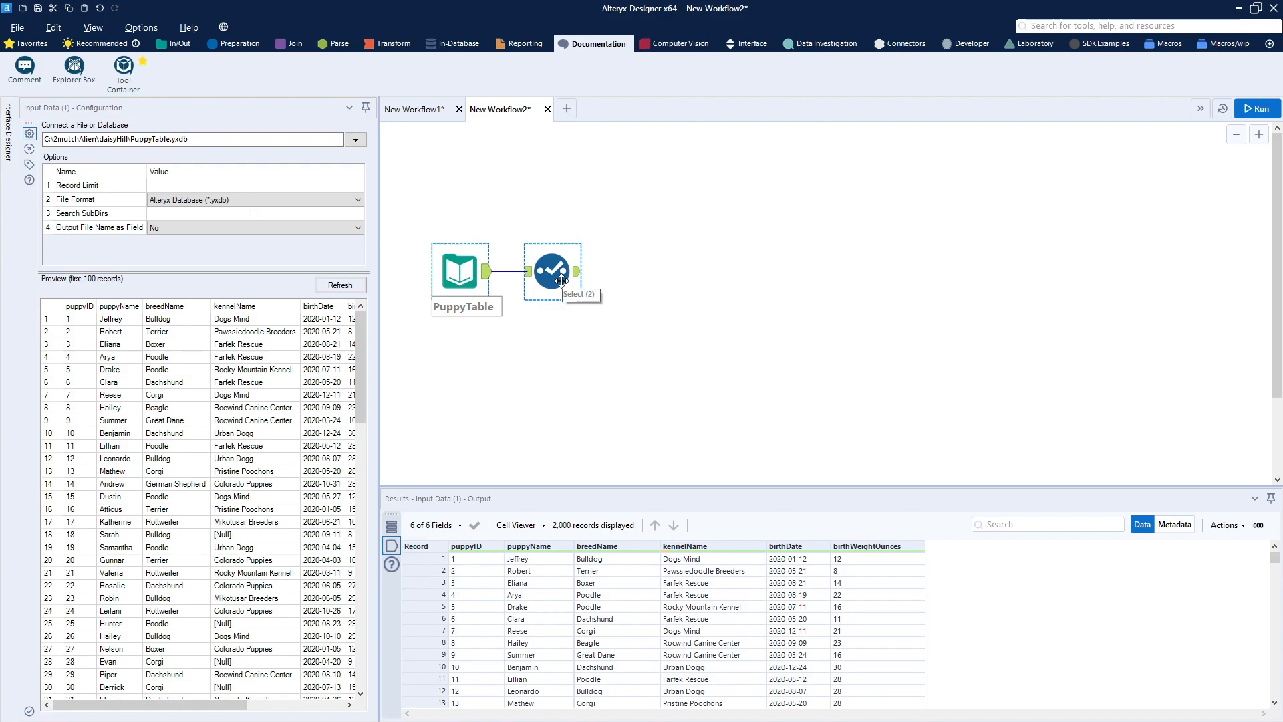
click(561, 280)
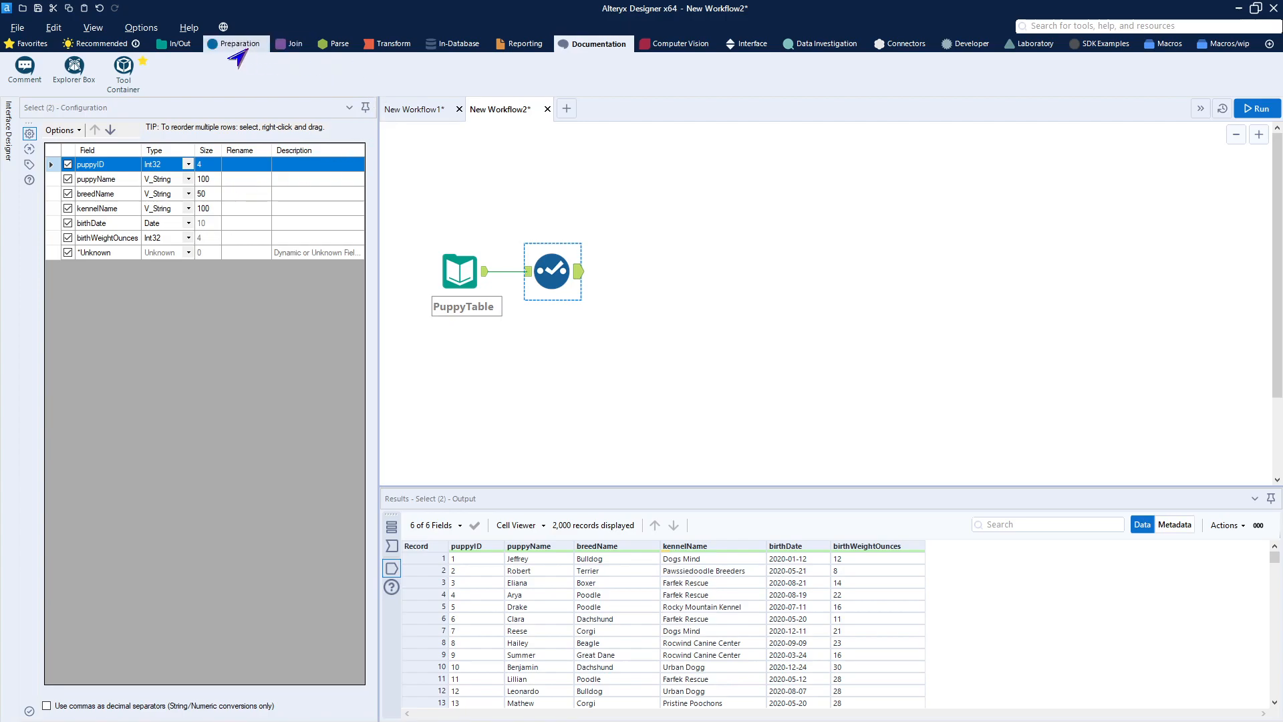
Add a Random % Sample tool after the Select tool and set it to return 20 percent of records.
click(237, 45)
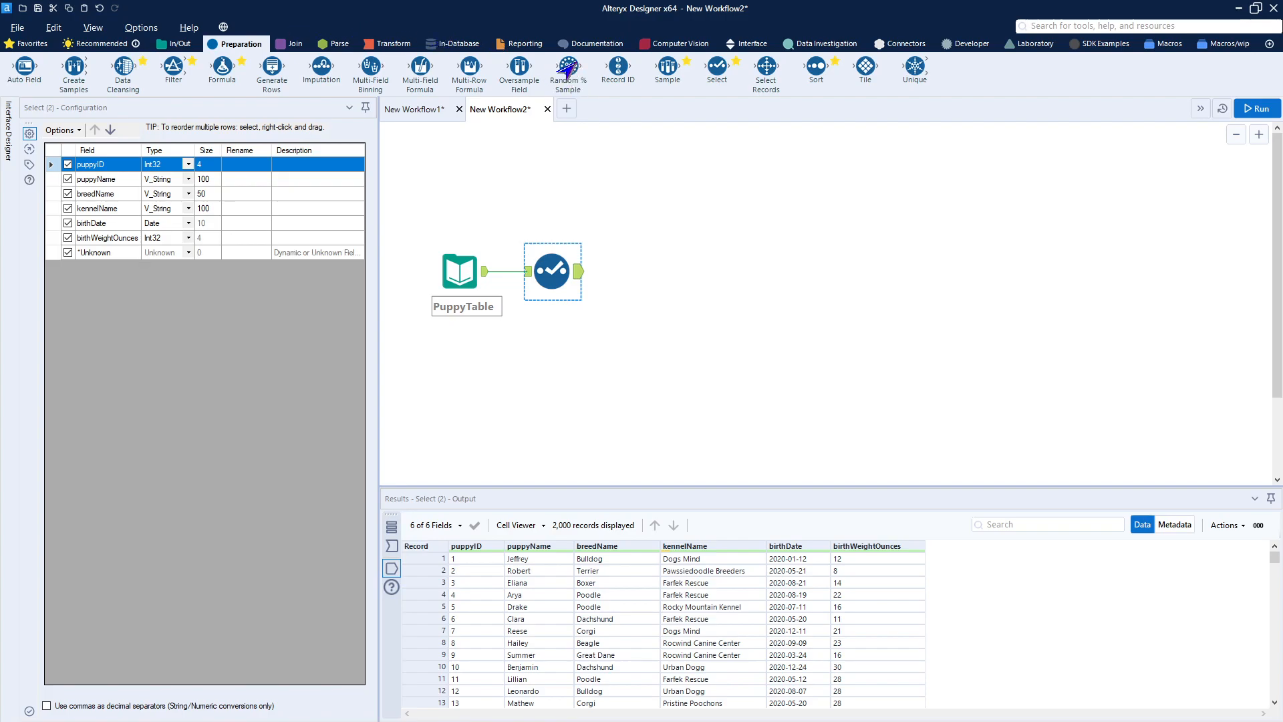
drag(567, 67, 636, 270)
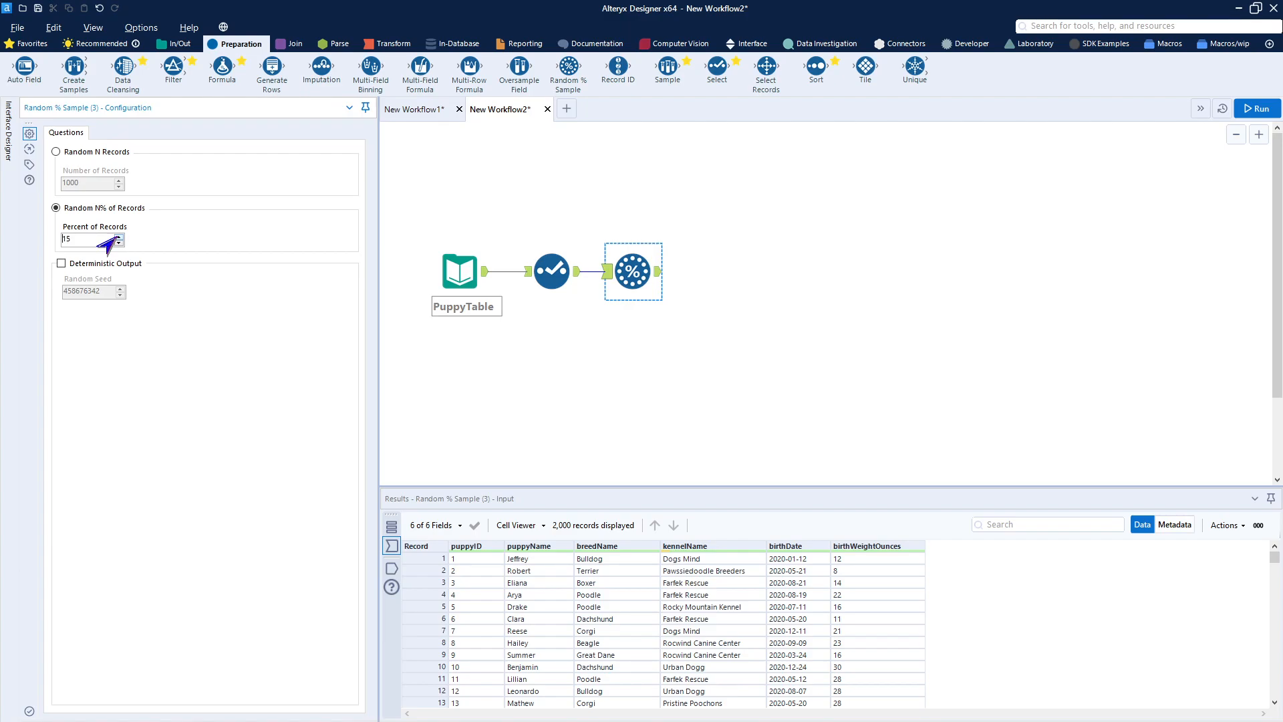
click(119, 237)
click(118, 237)
Run the workflow and examine the records output by the Random % Sample tool.
click(1256, 108)
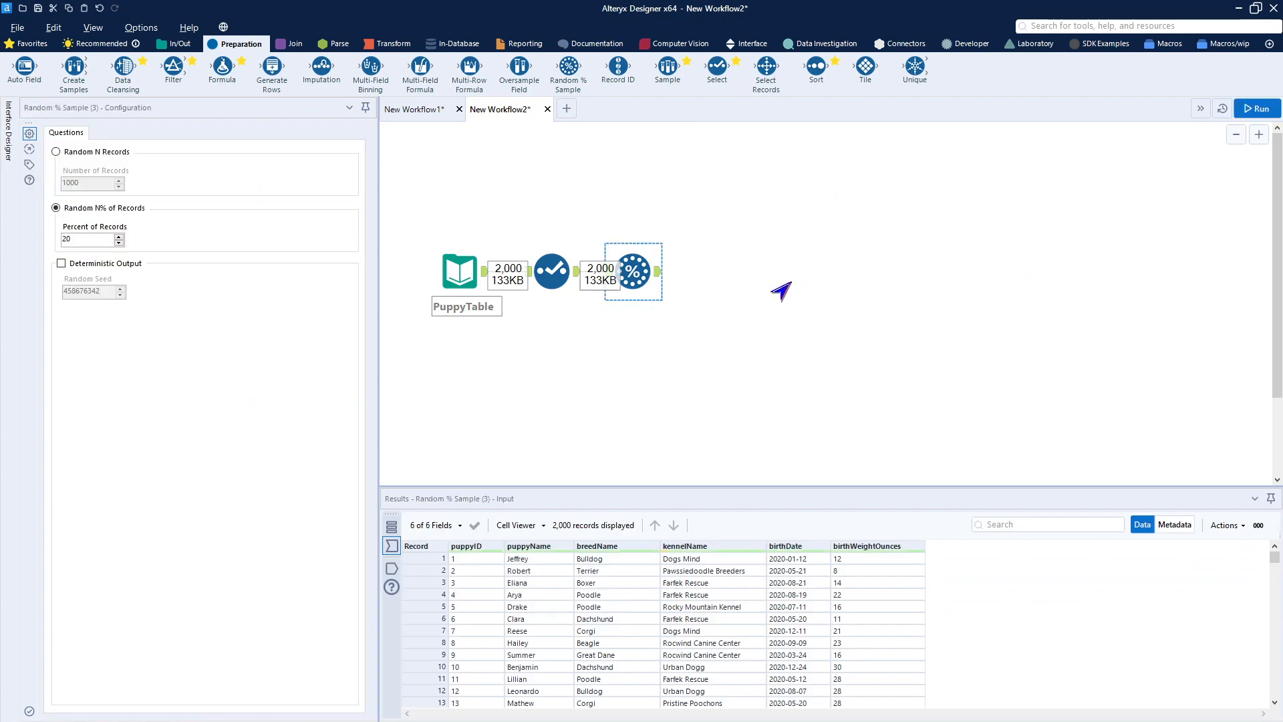
click(672, 274)
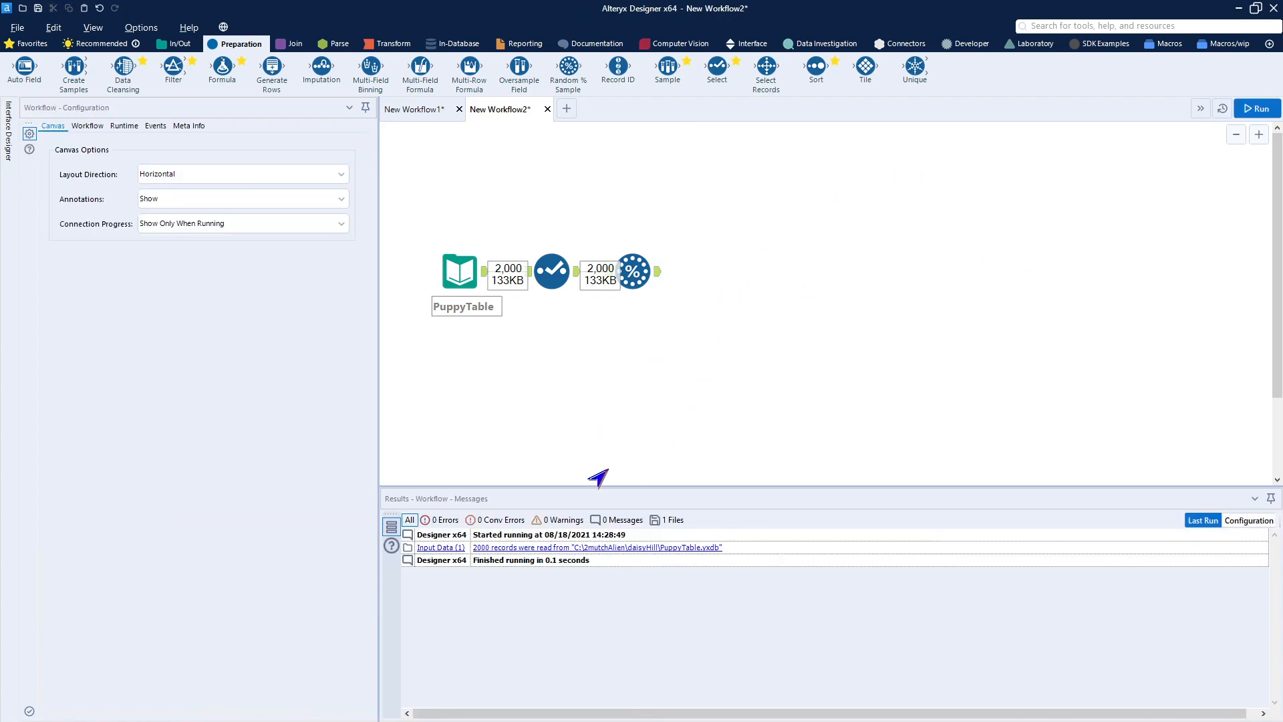
click(659, 274)
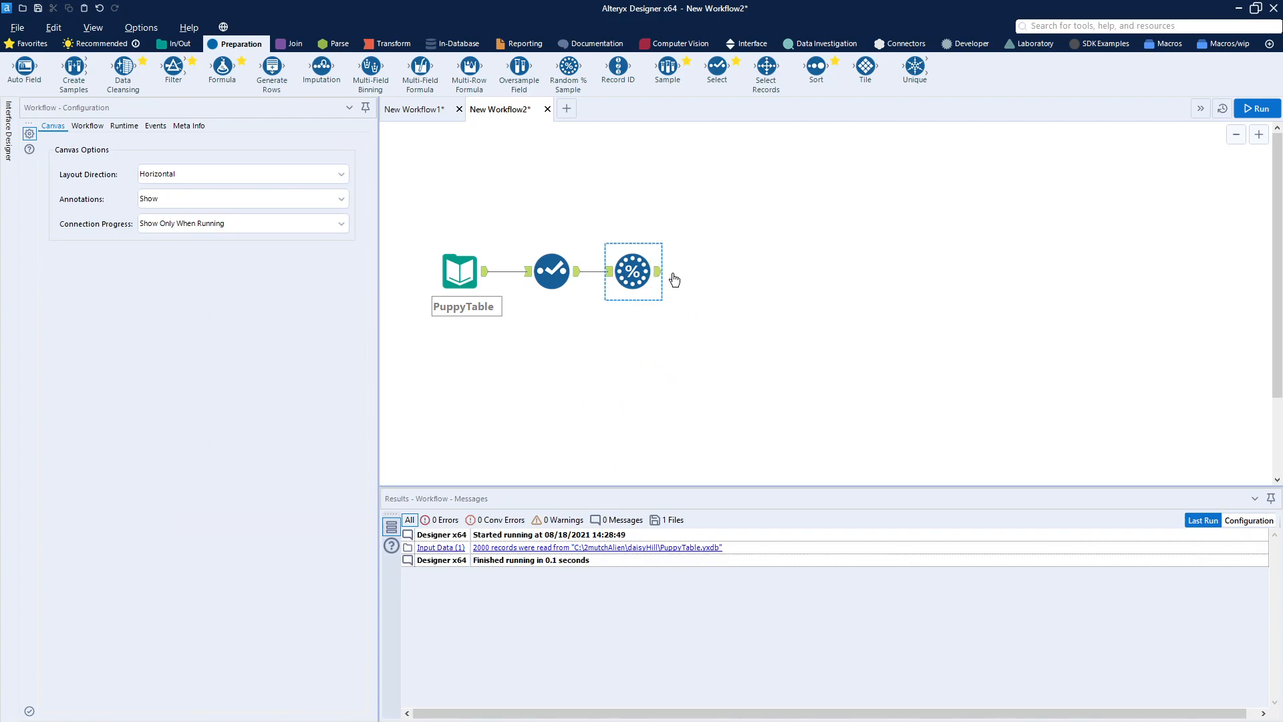
click(660, 279)
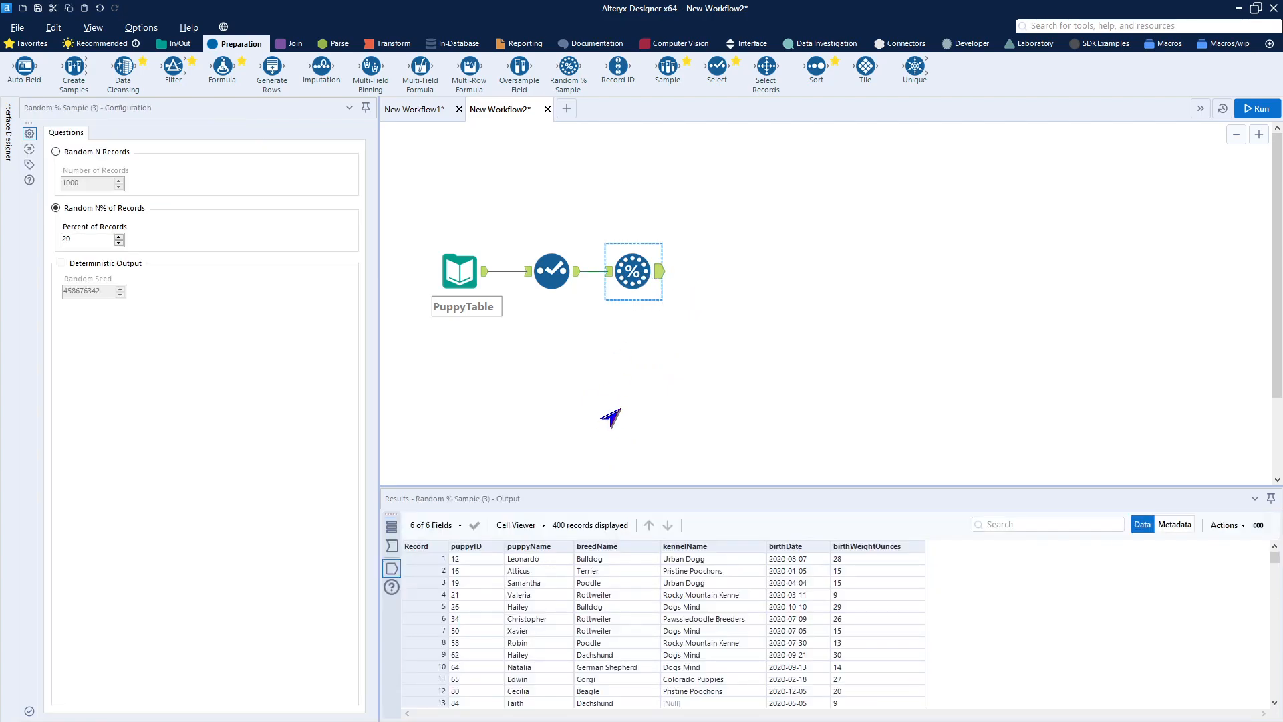
scroll(535, 610, down, 9)
scroll(540, 615, down, 3)
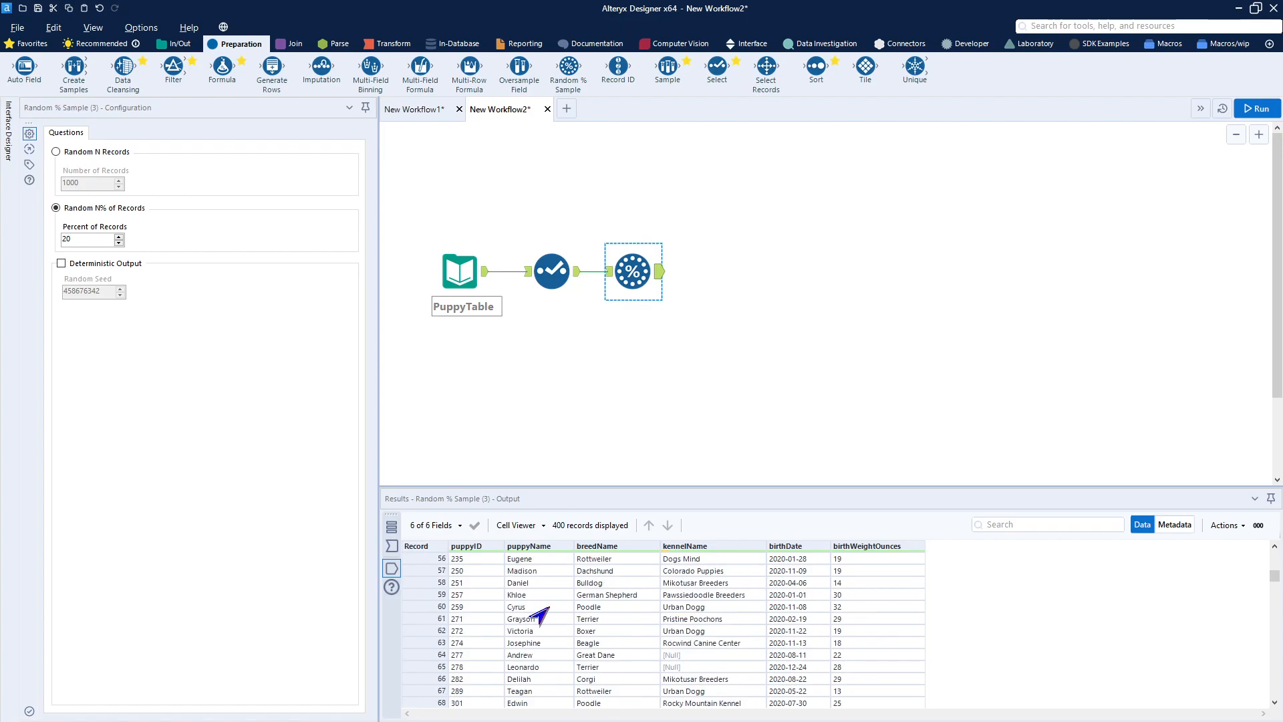
scroll(540, 615, down, 20)
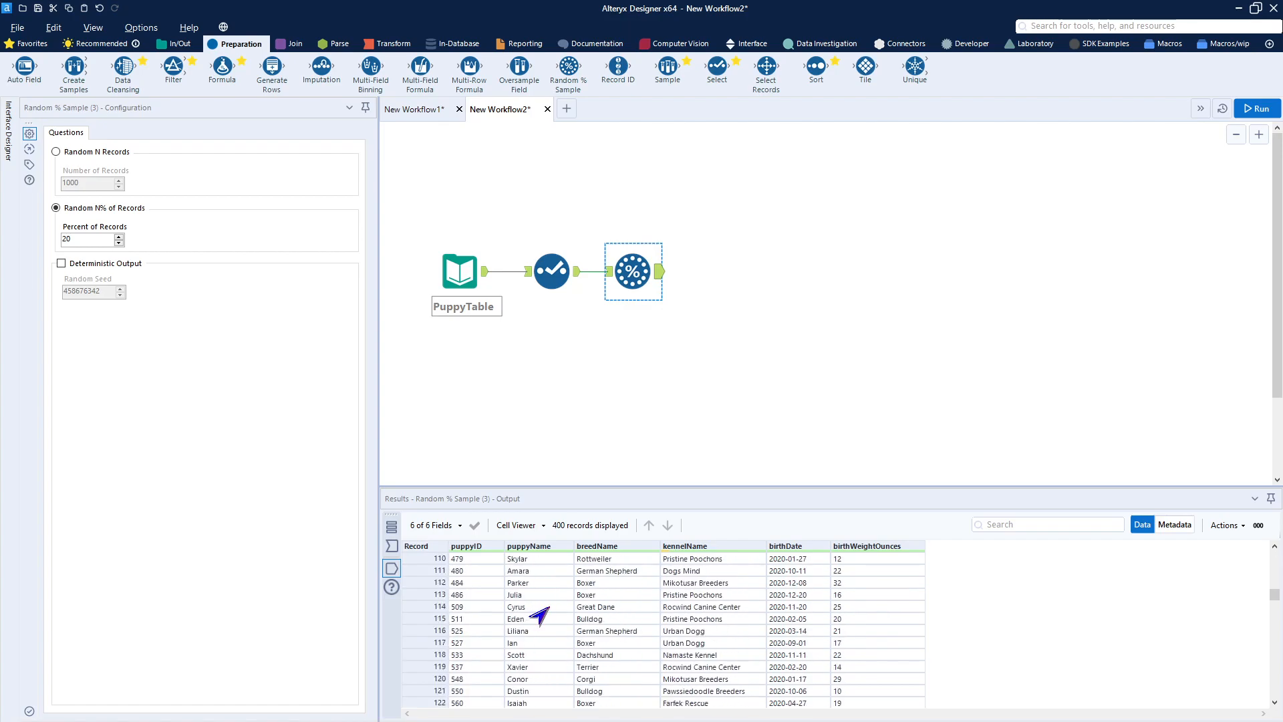
scroll(540, 615, up, 20)
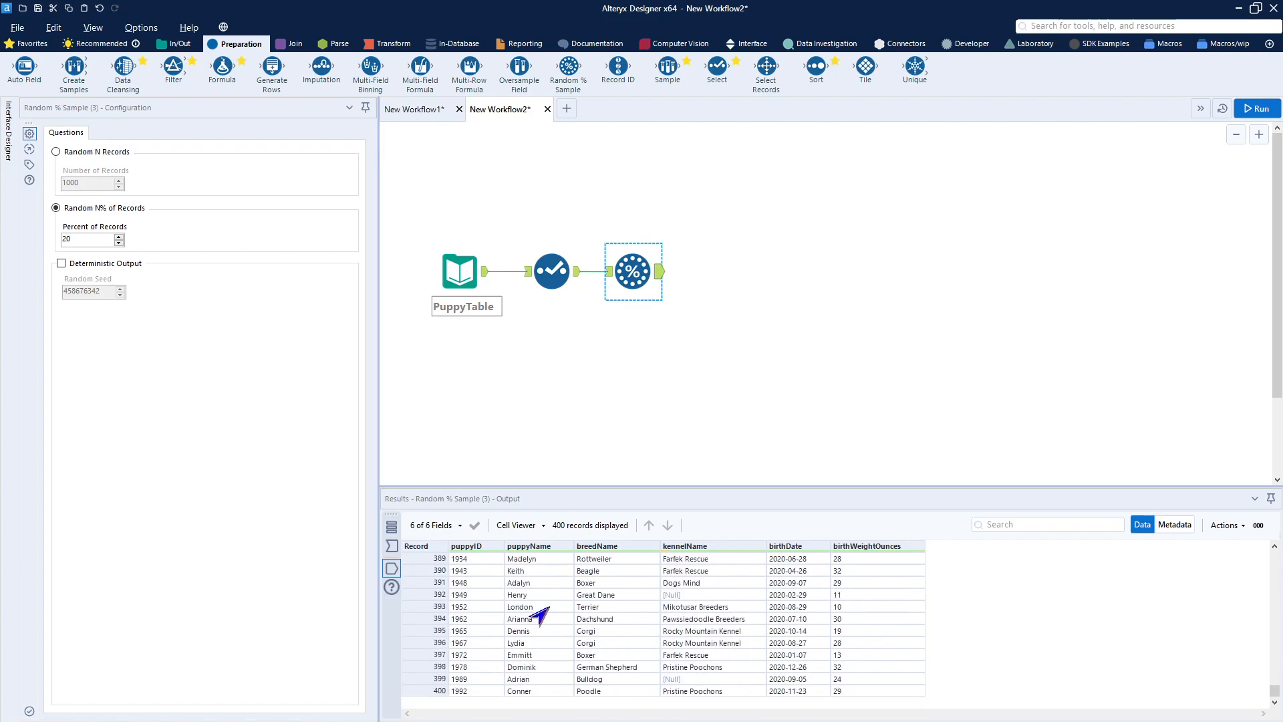
scroll(540, 614, down, 18)
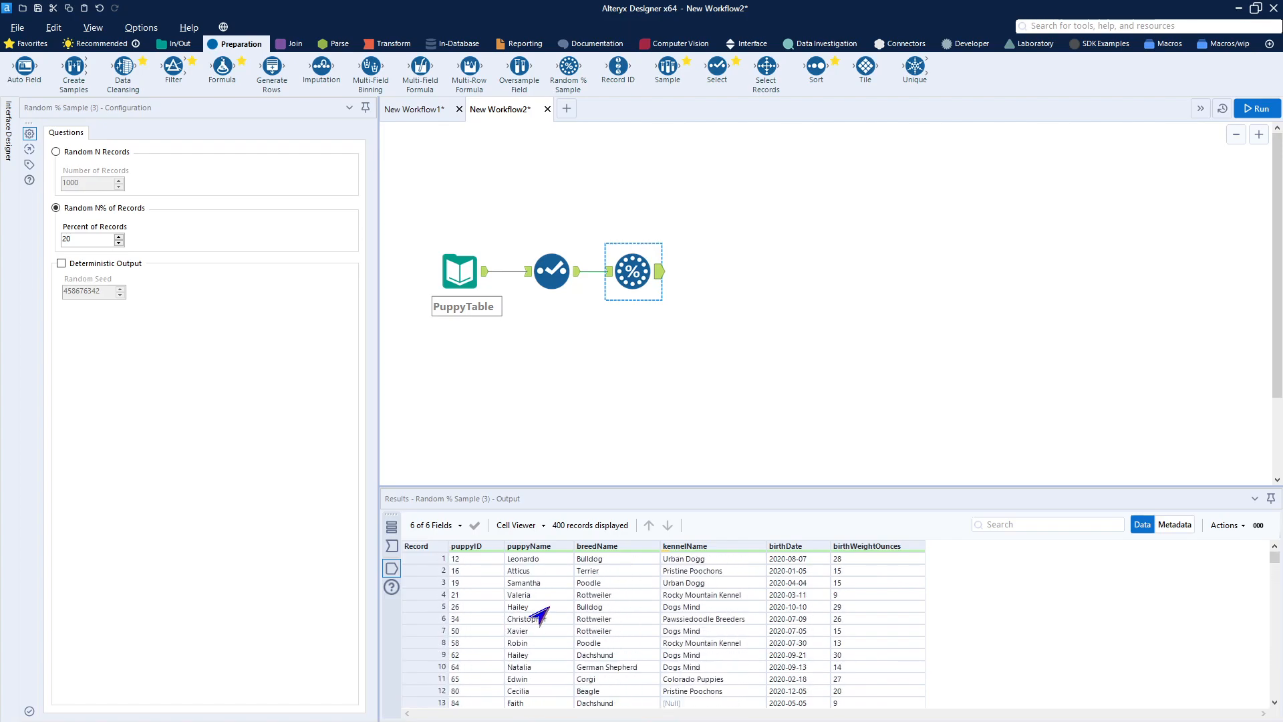
scroll(539, 616, up, 20)
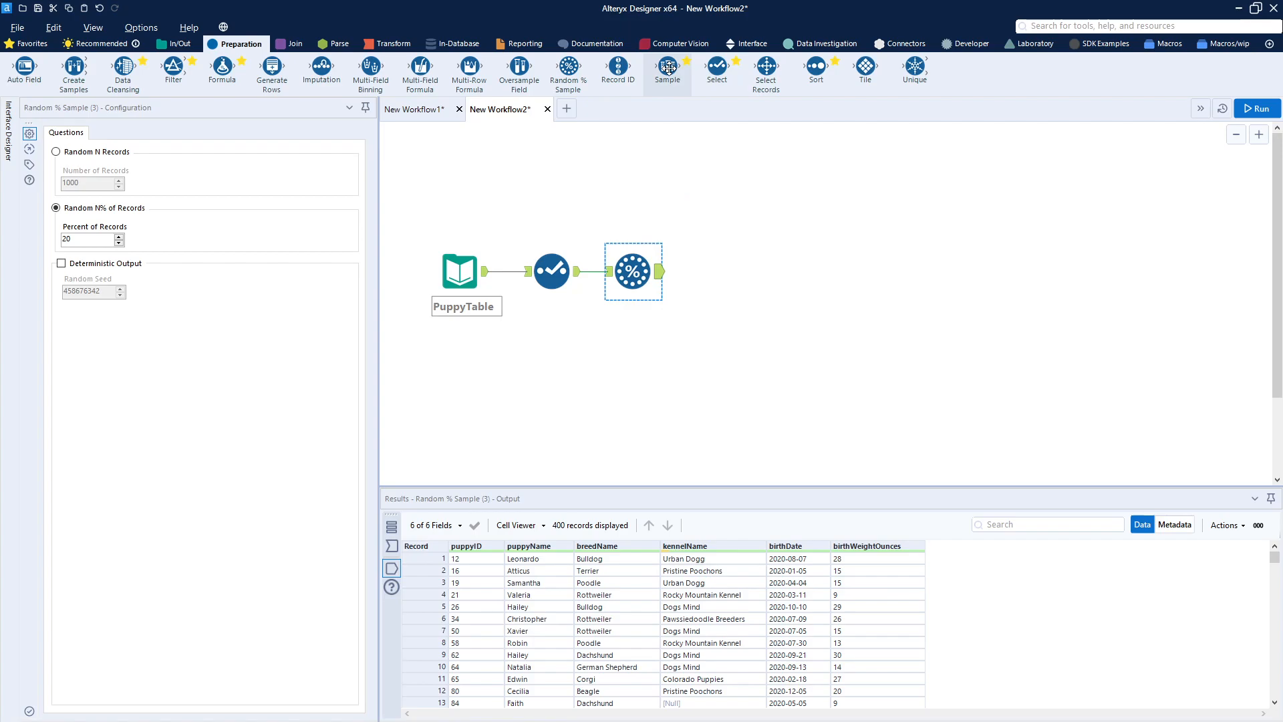
Add a Sample tool fed by the Select tool, using 1 in N chance to include each row with N = 5.
drag(668, 68, 635, 200)
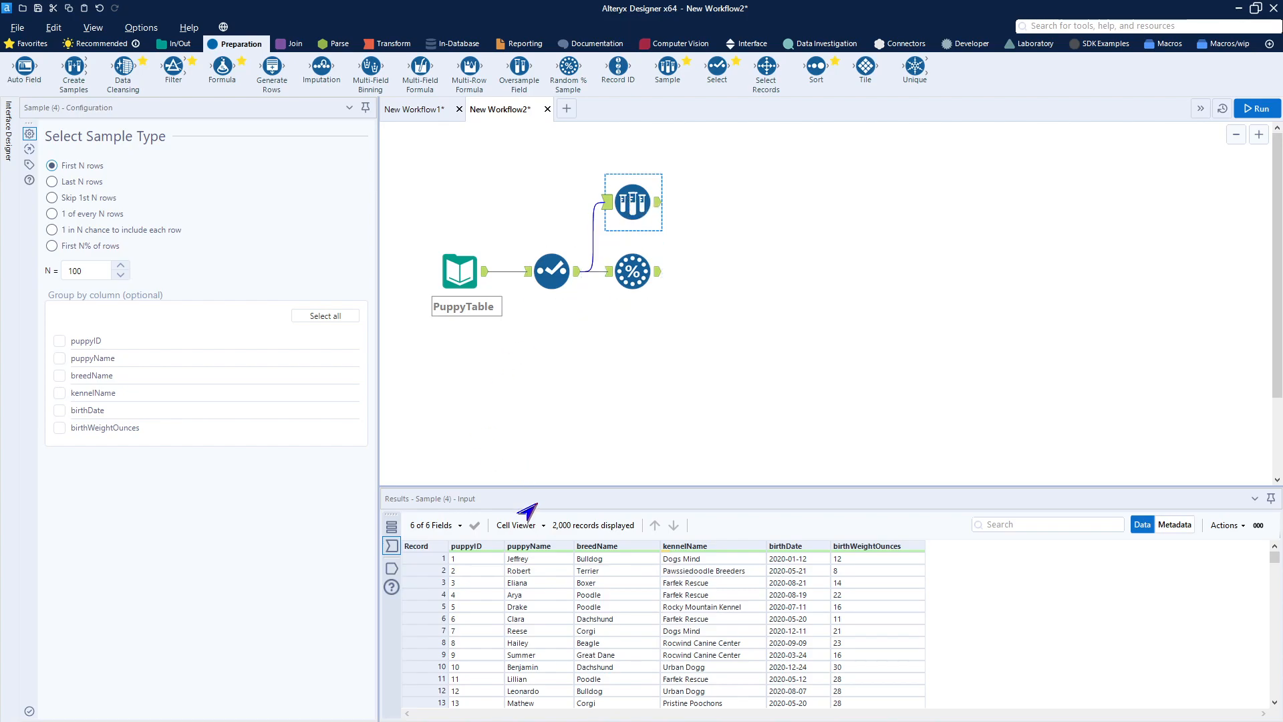
ctrl+click(639, 256)
click(58, 232)
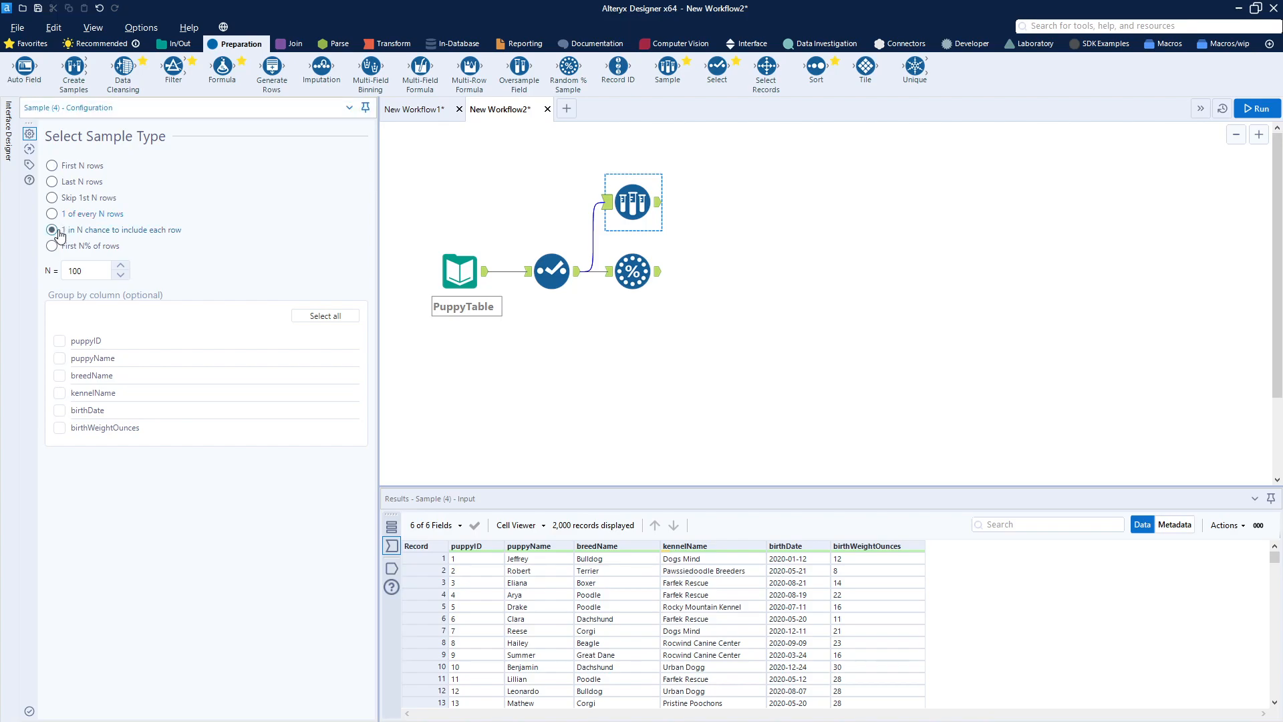
click(102, 274)
text(5)
Run the workflow and examine the records output by the Sample tool.
click(1256, 108)
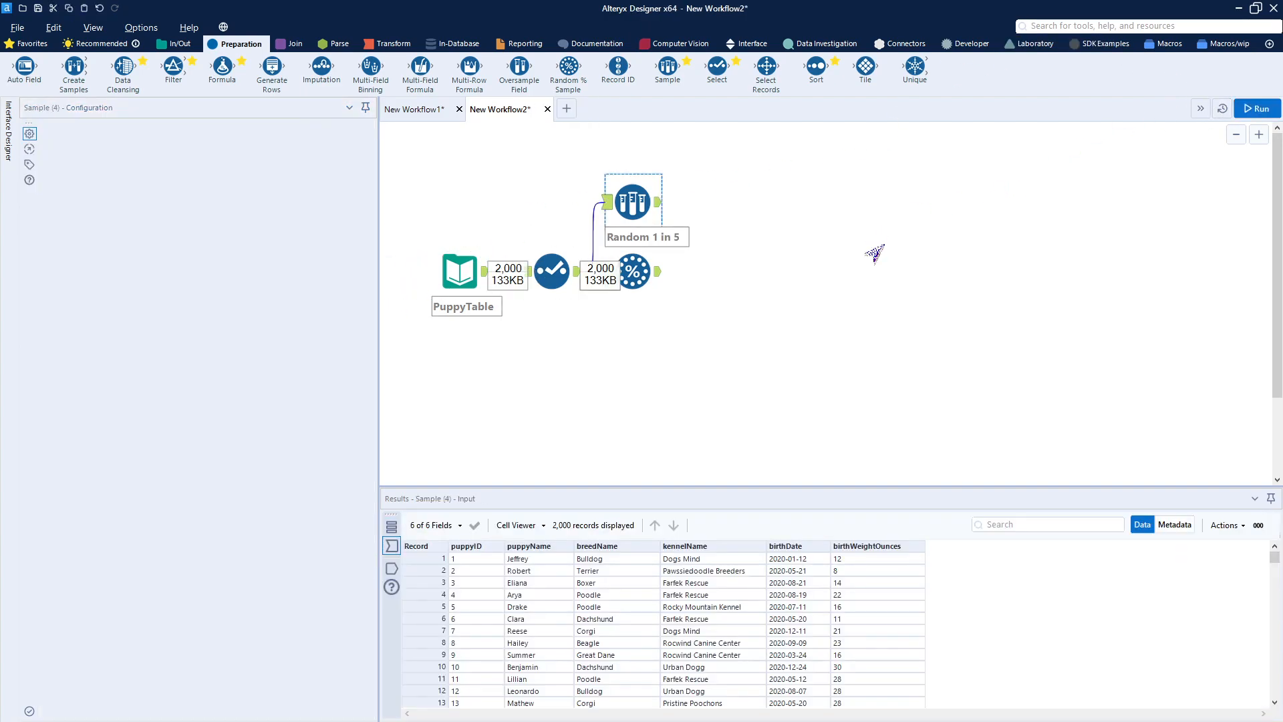
click(658, 204)
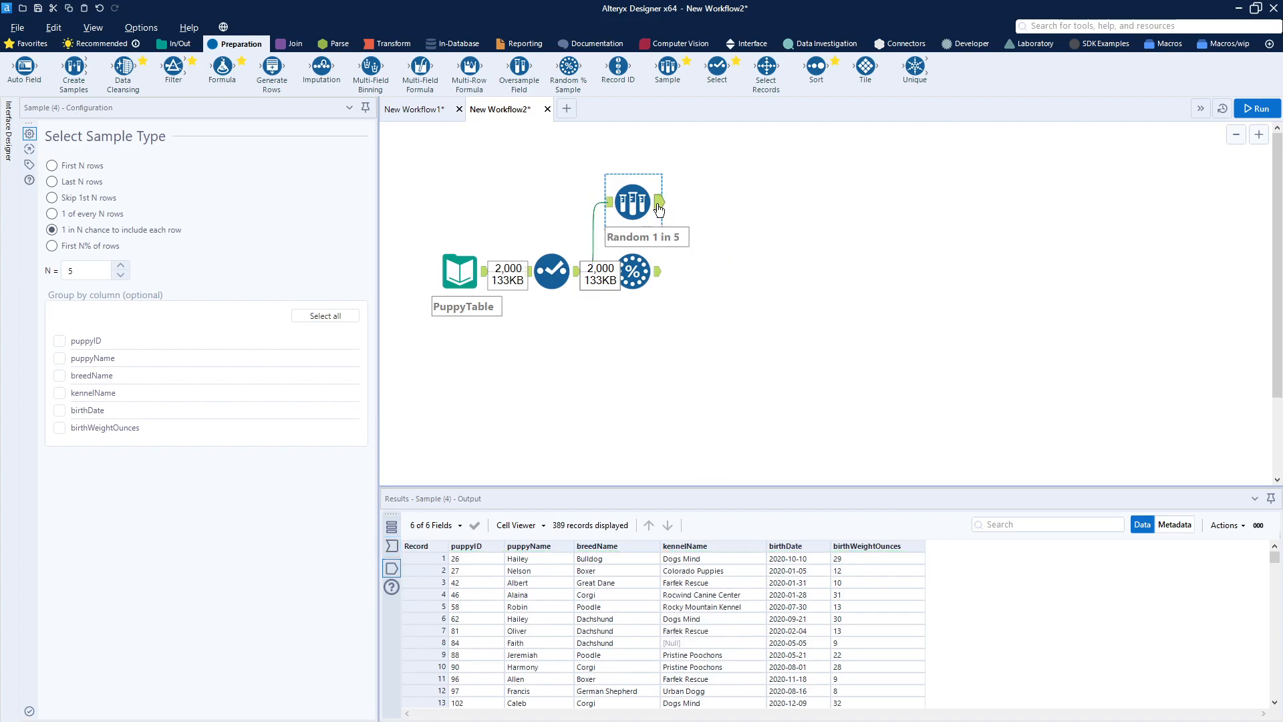
scroll(600, 621, down, 20)
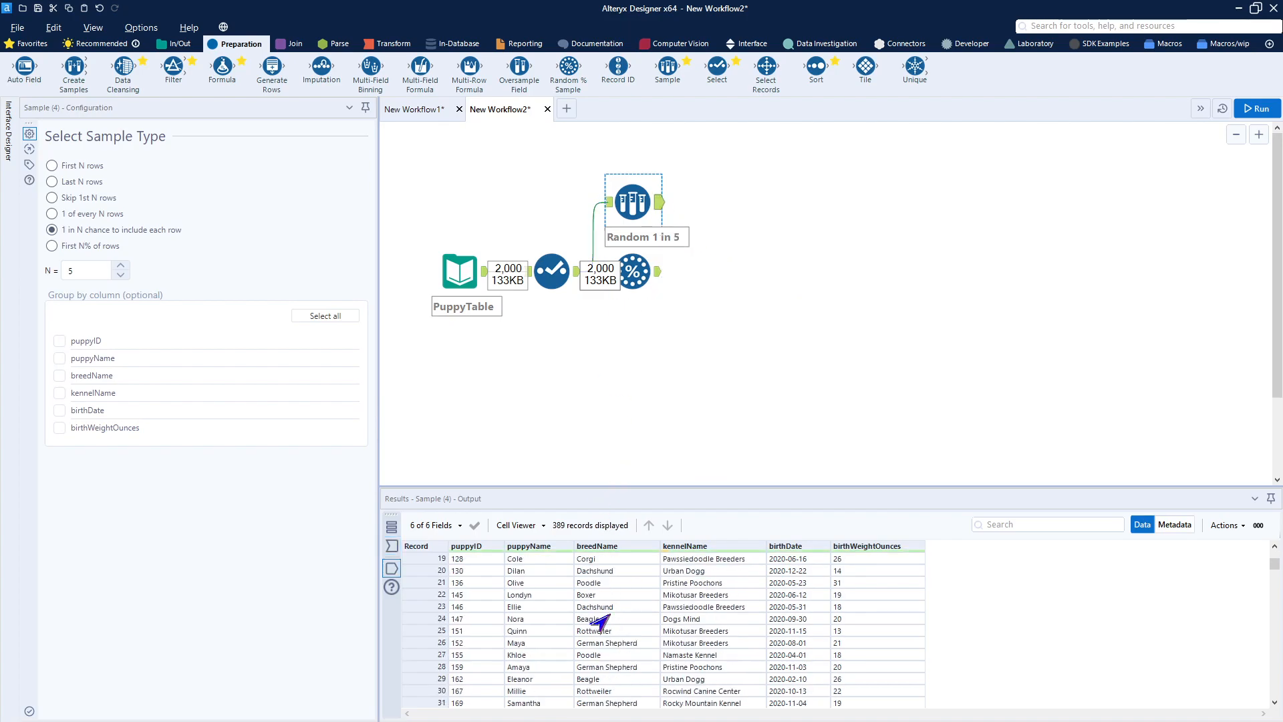
scroll(600, 622, up, 2)
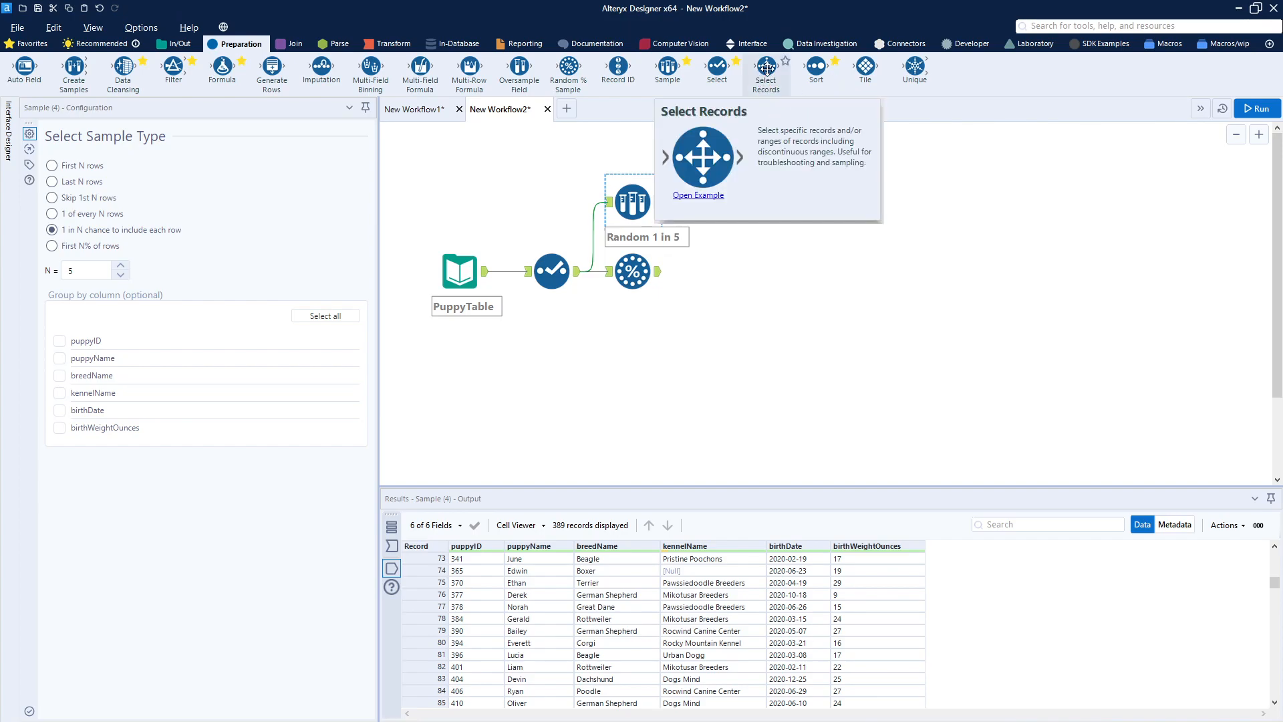
Add a Select Records tool above the Sample tool, connect it to the Select tool's output, and set its range to 1-400.
drag(767, 67, 632, 143)
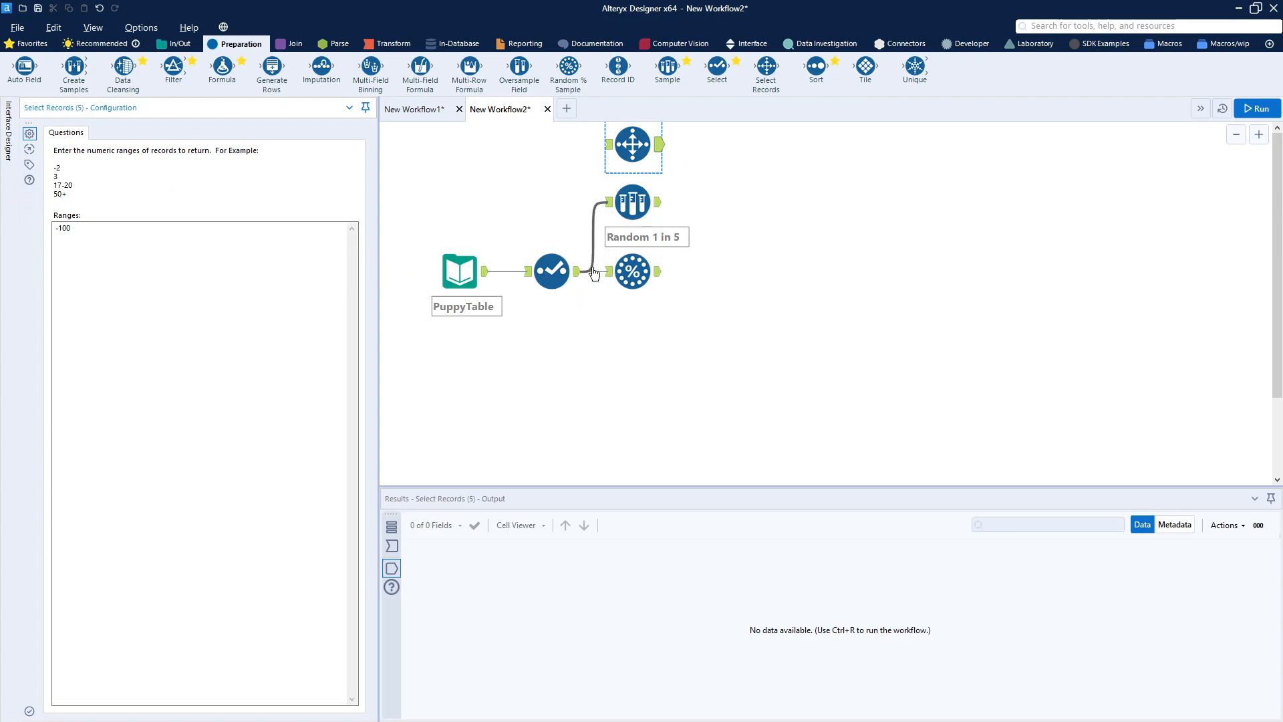
drag(578, 271, 609, 140)
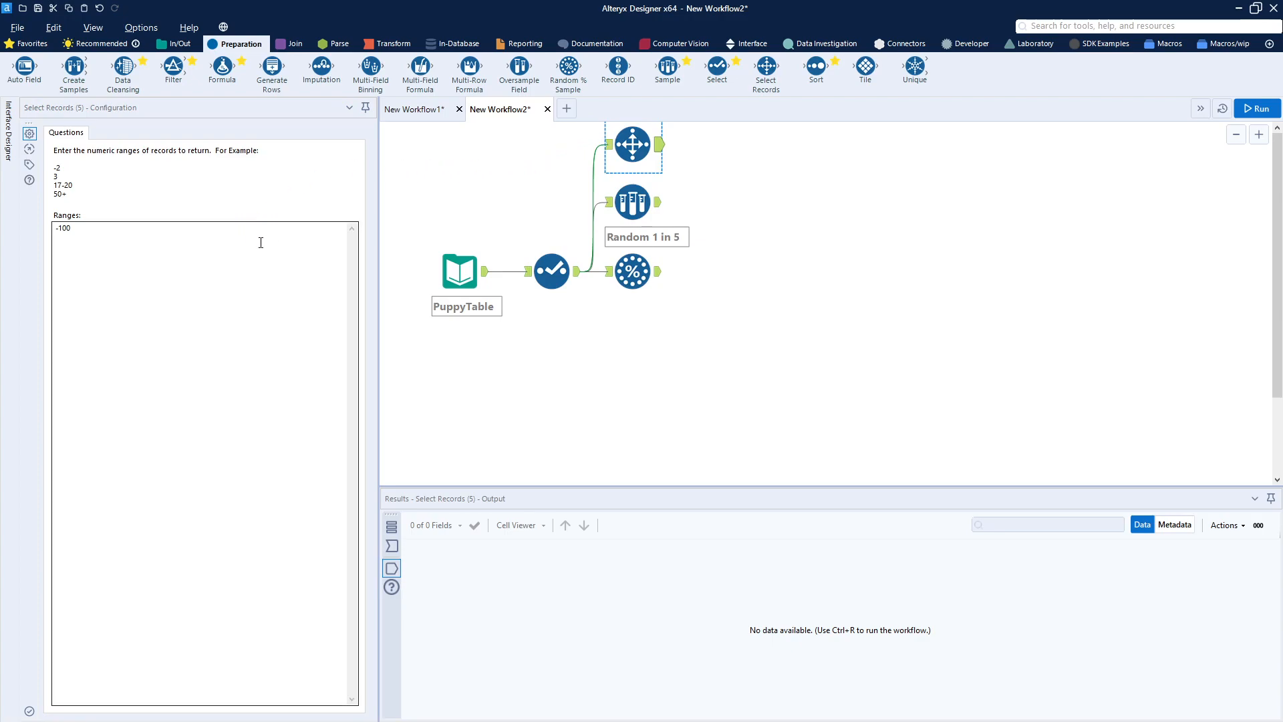
drag(147, 237, 11, 232)
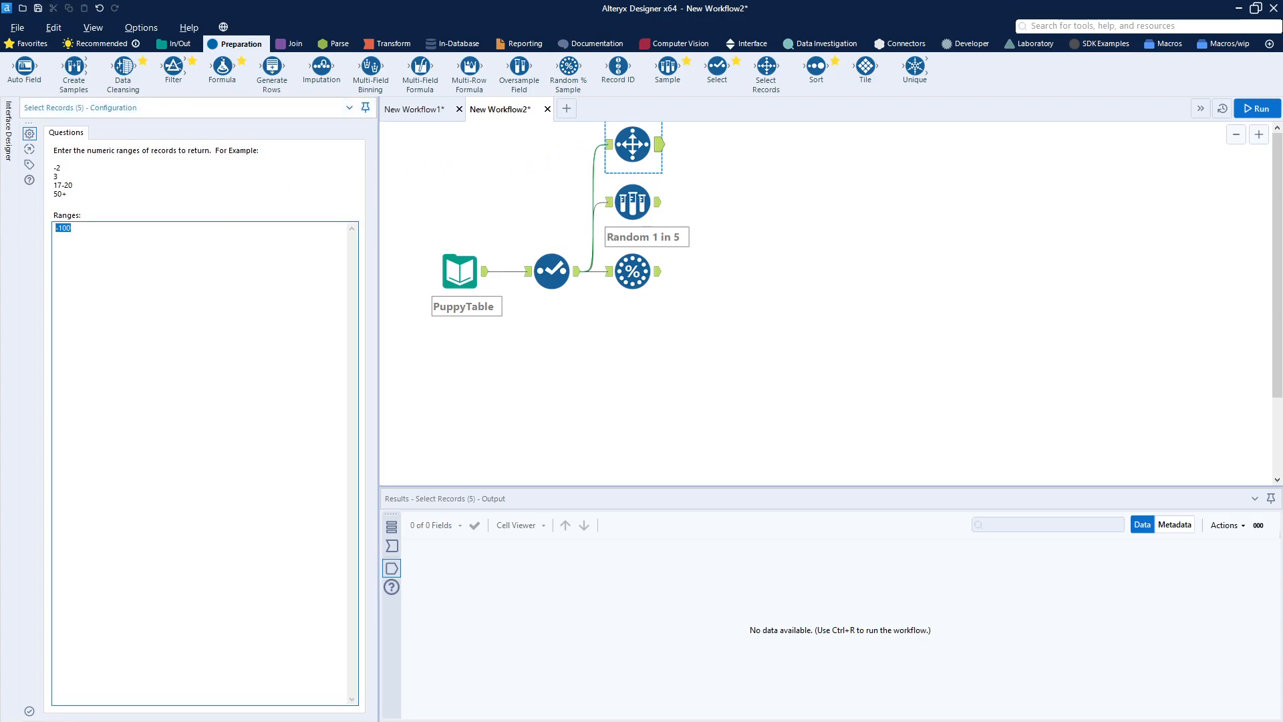
key(BackSpace)
Run the workflow and examine the records output by the Select Records tool.
click(1244, 110)
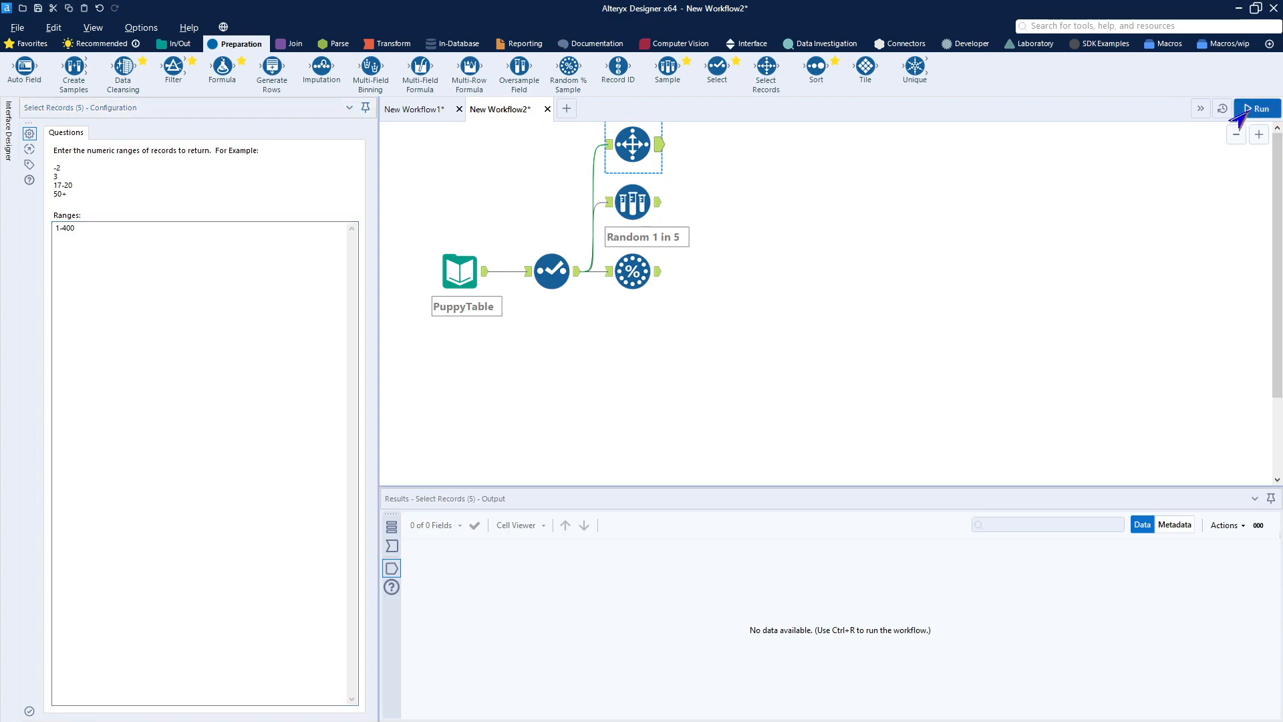
scroll(810, 645, down, 20)
scroll(810, 646, down, 20)
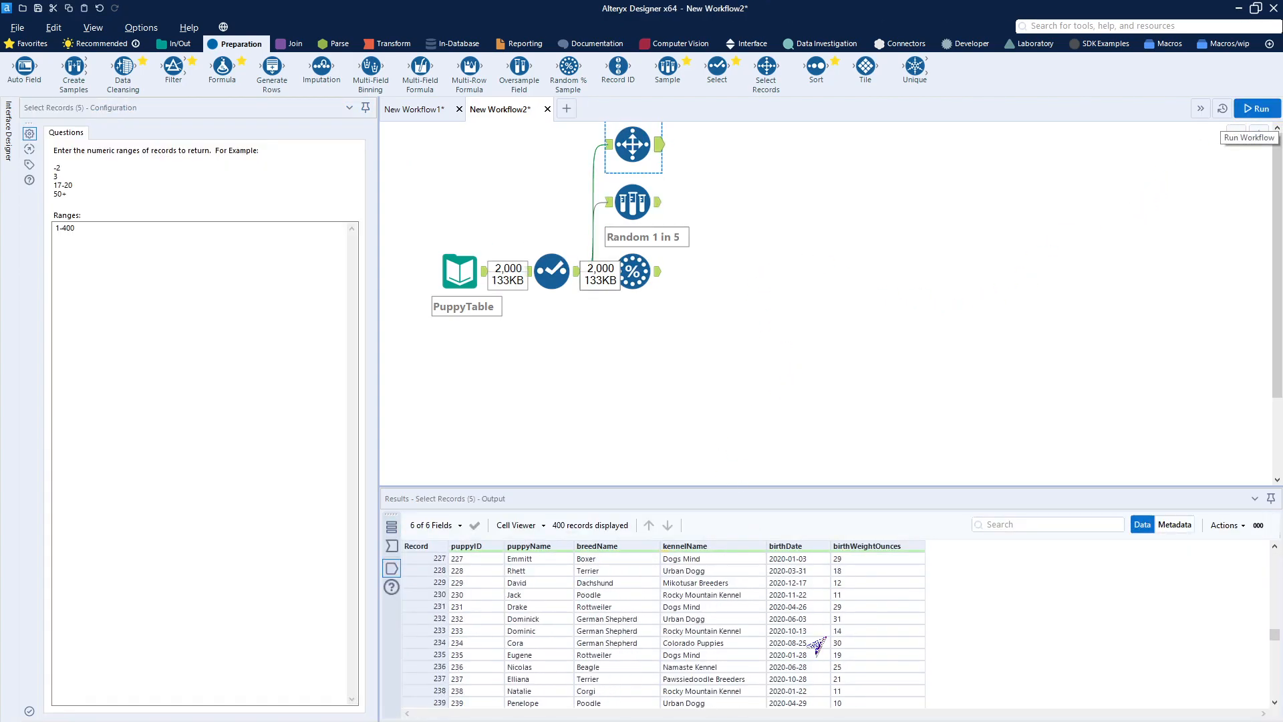
scroll(816, 645, up, 20)
scroll(815, 645, up, 20)
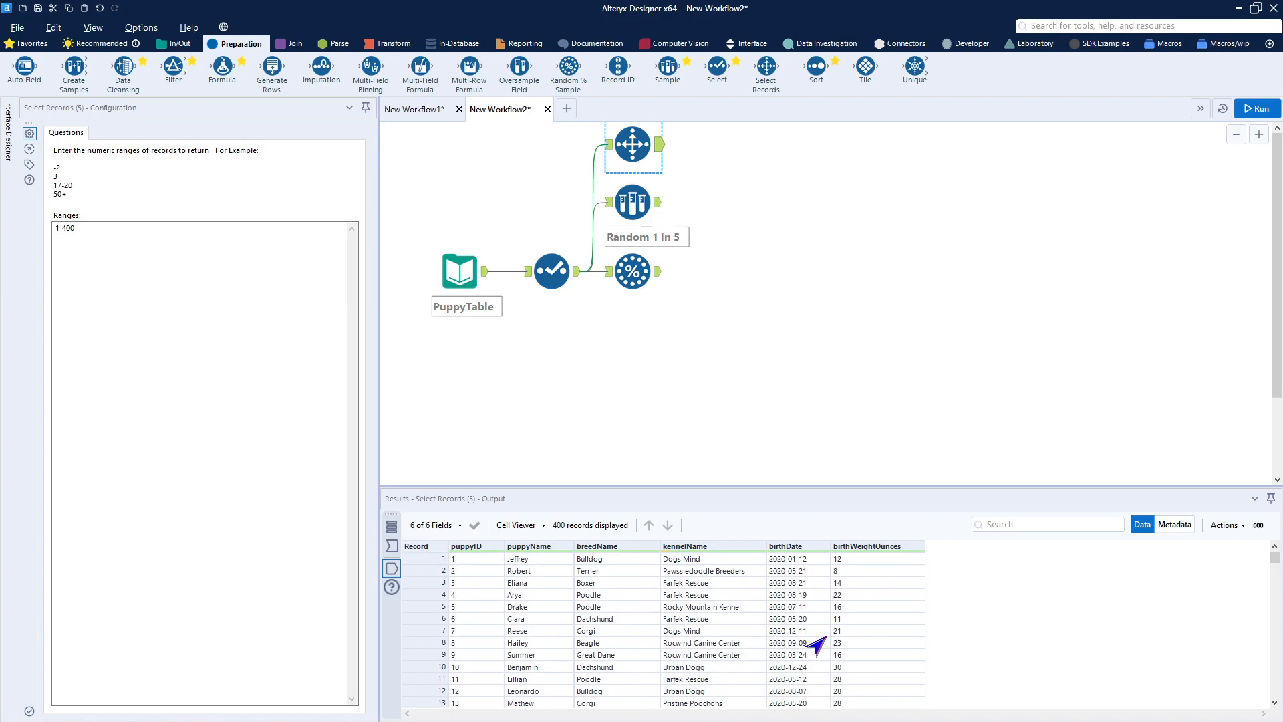
Compare the output records of the Sample tool and the Random % Sample tool.
click(659, 211)
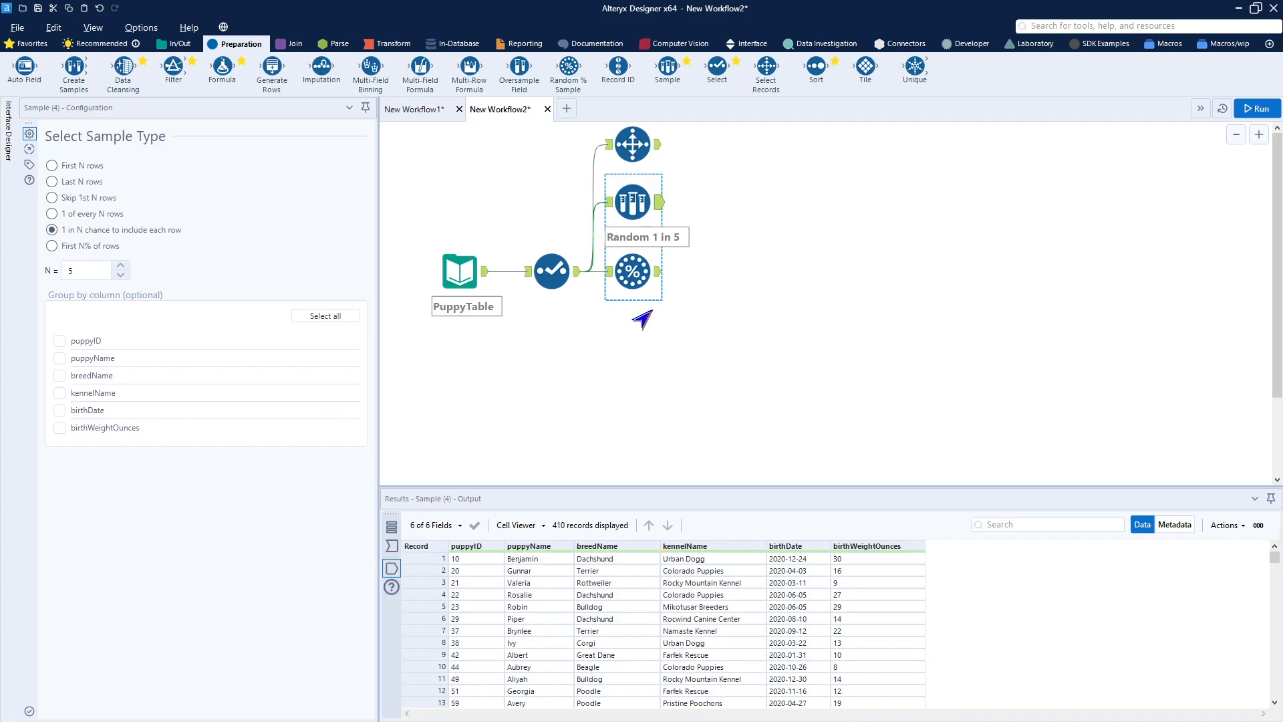
click(631, 208)
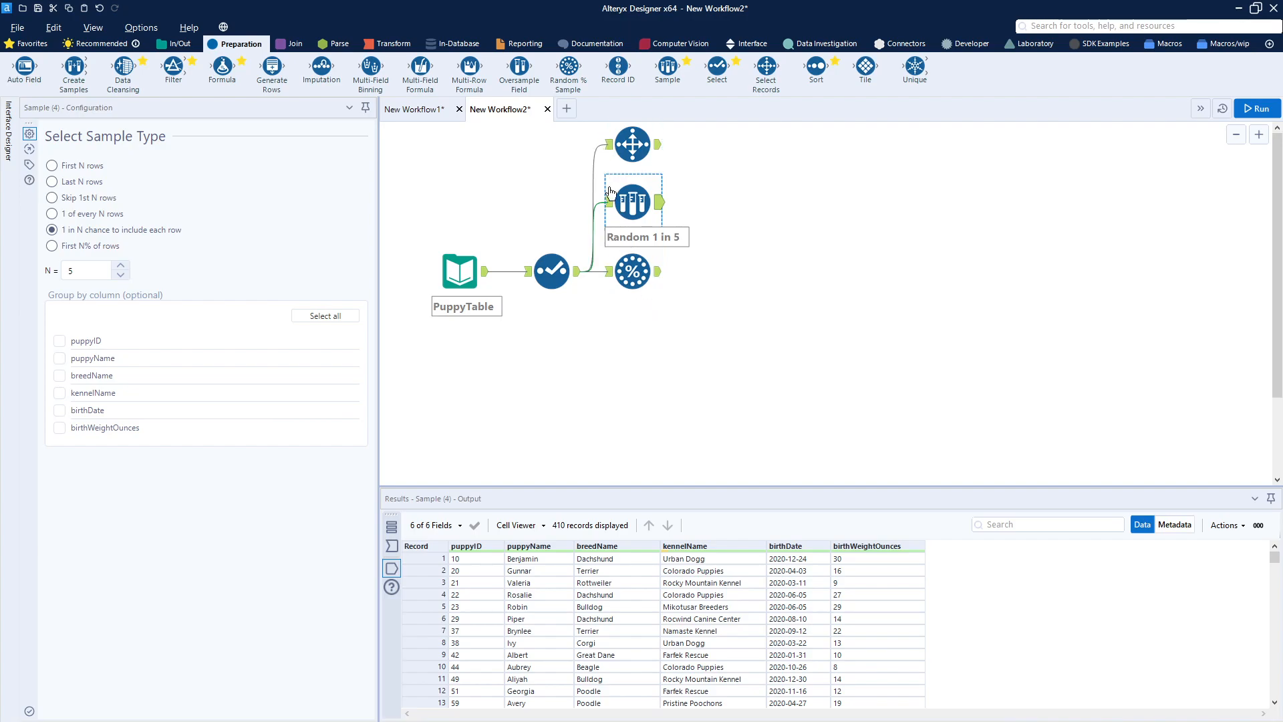
click(652, 281)
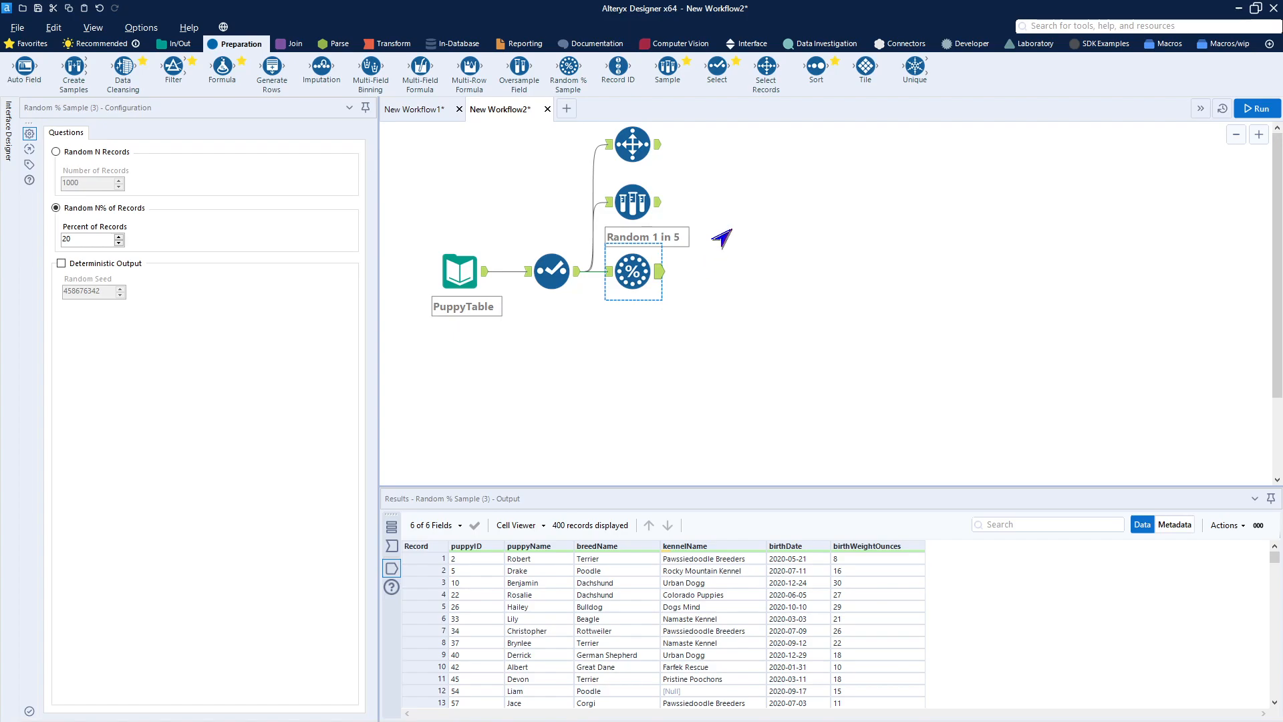
ctrl+click(632, 143)
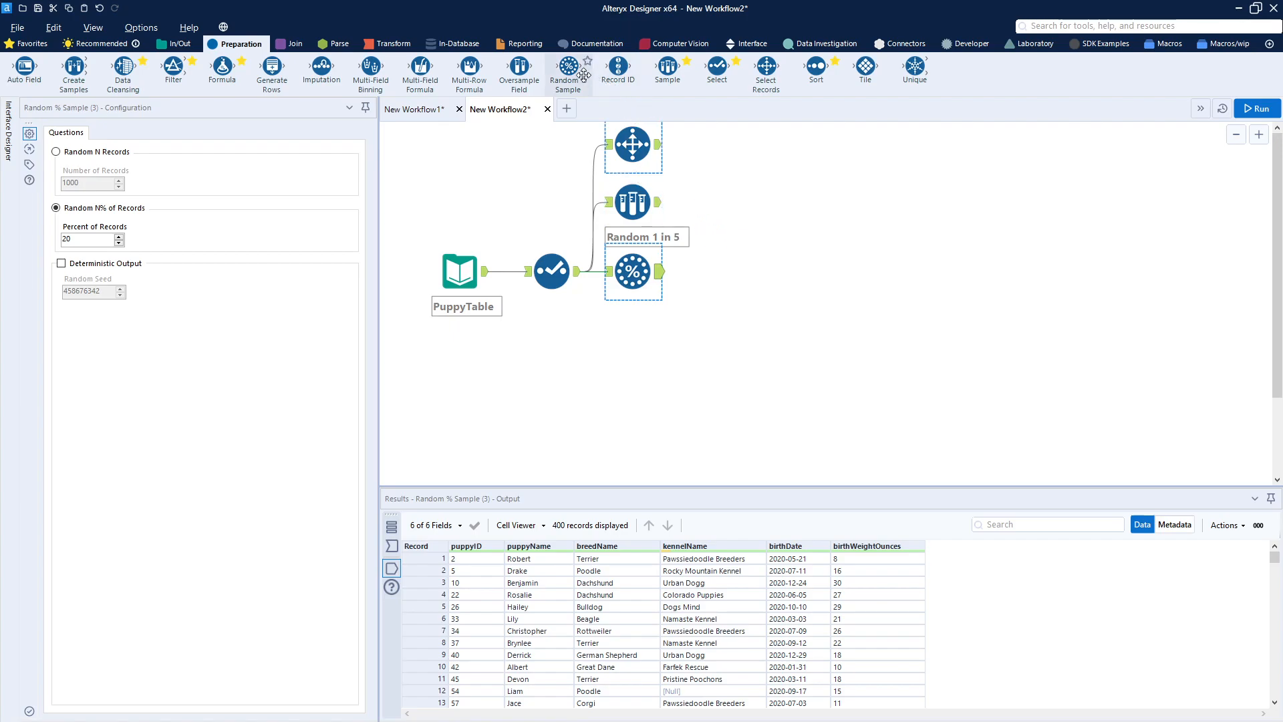
Paste the copied "12 random flag" Formula tool, connect it after the Random % Sample tool, and run the workflow.
ctrl+click(632, 143)
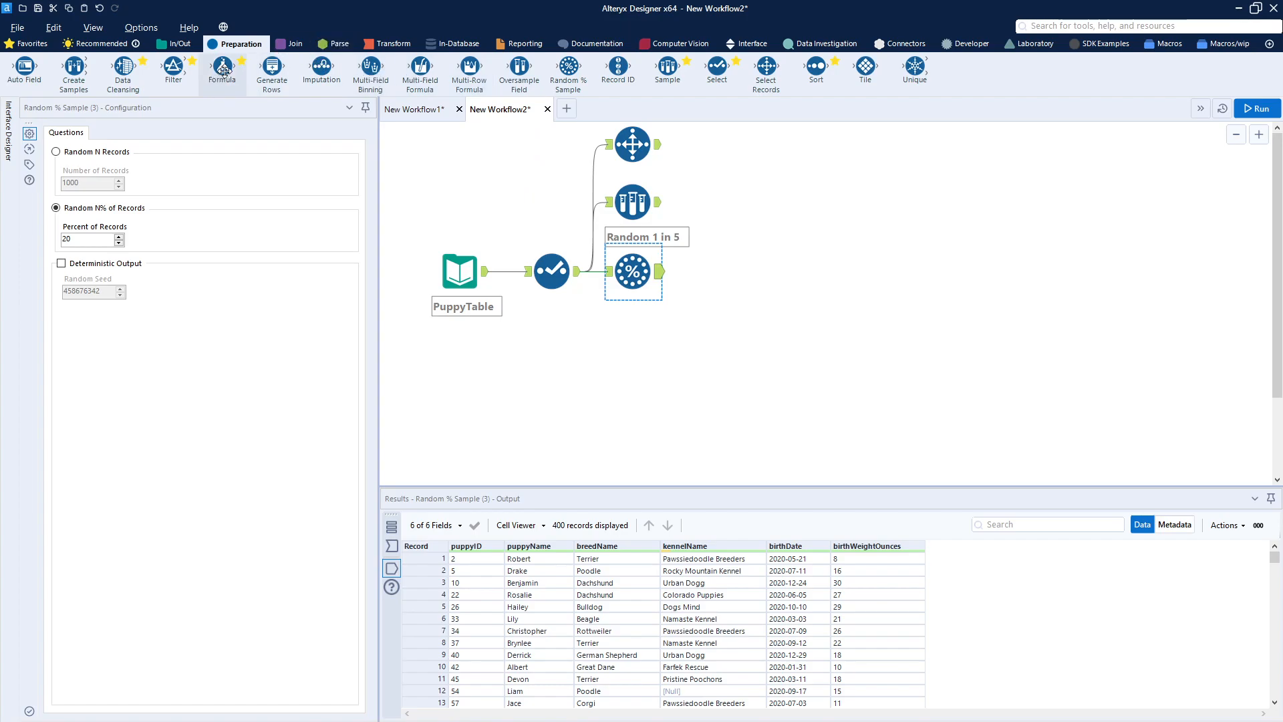
mouse_move(225, 68)
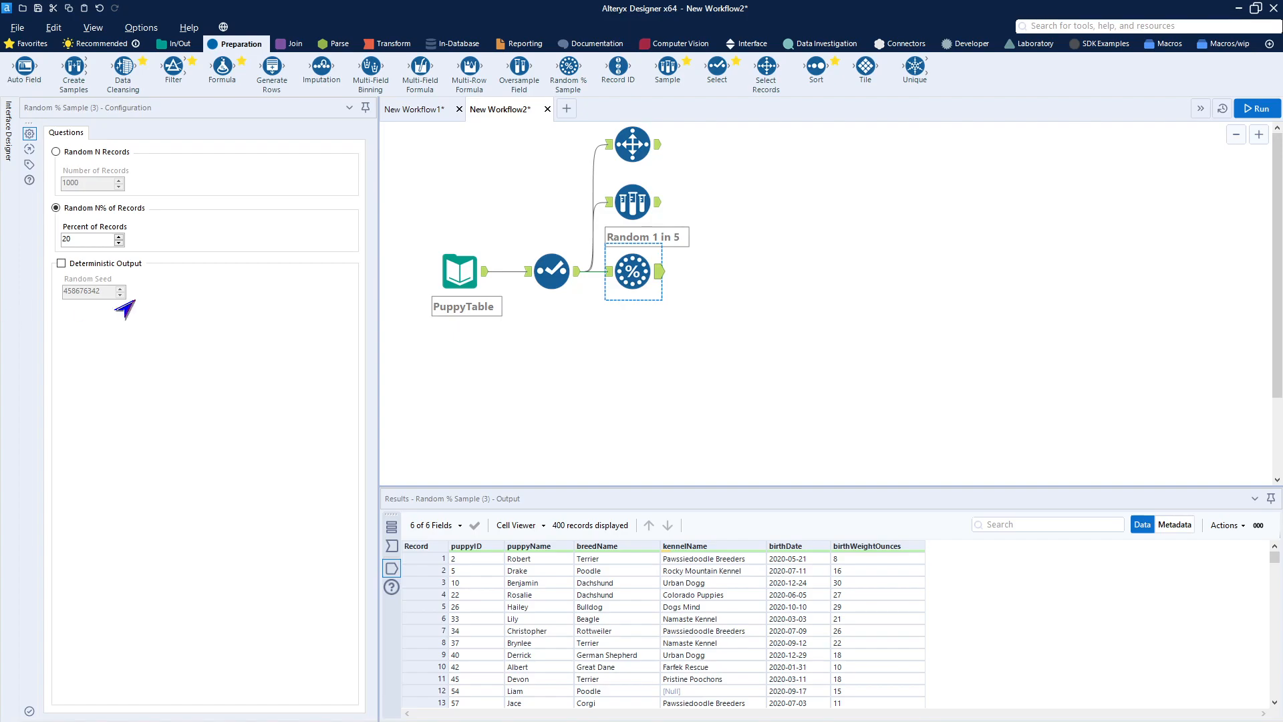
click(786, 256)
right_click(794, 250)
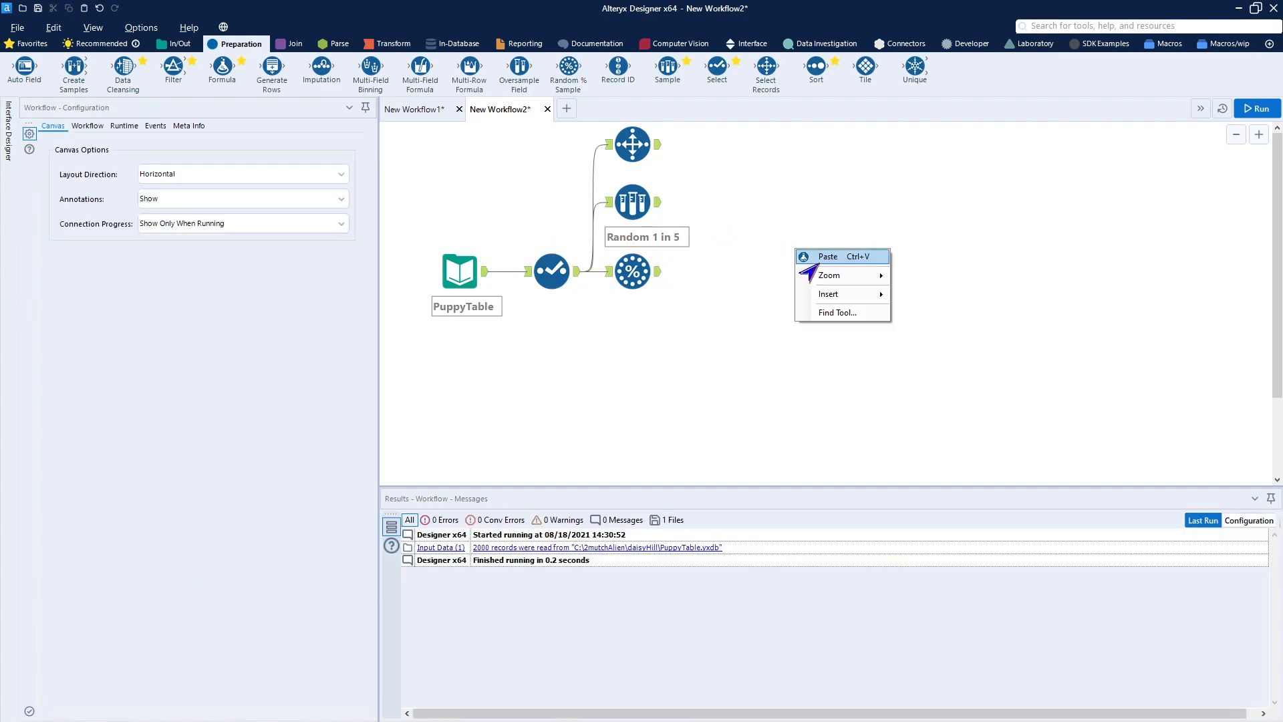
click(817, 257)
drag(821, 277, 717, 276)
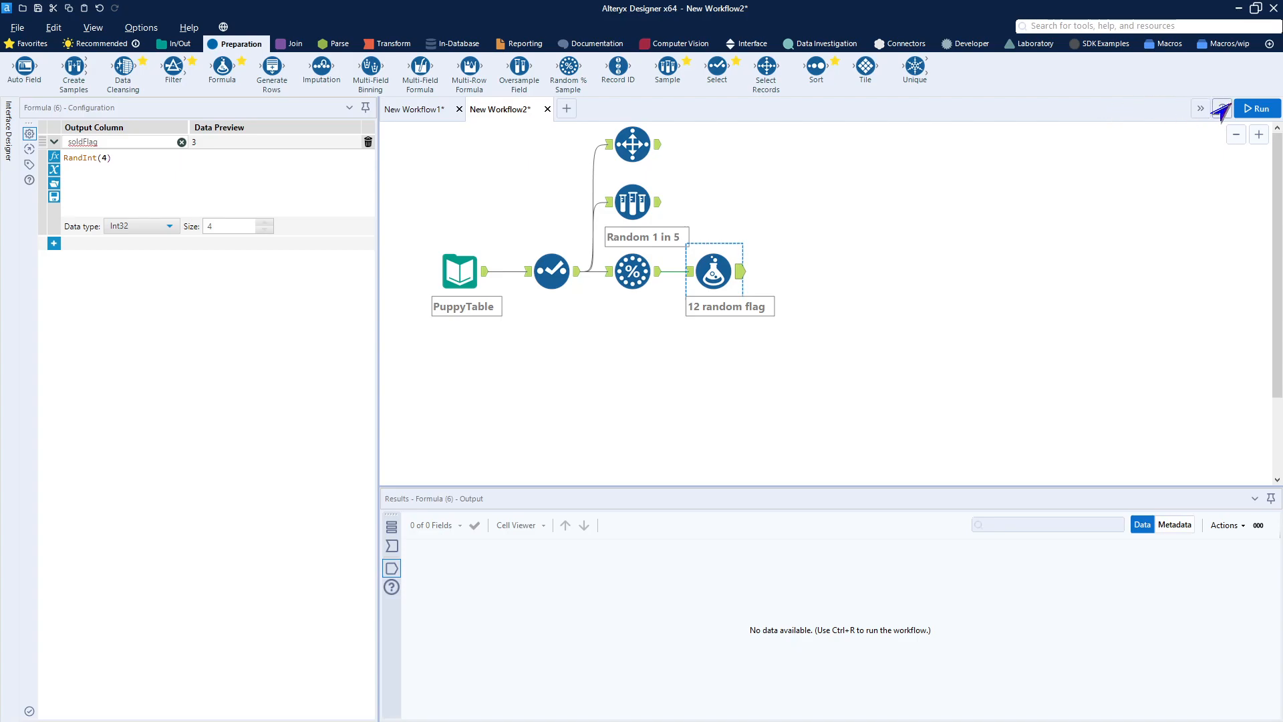
click(1246, 115)
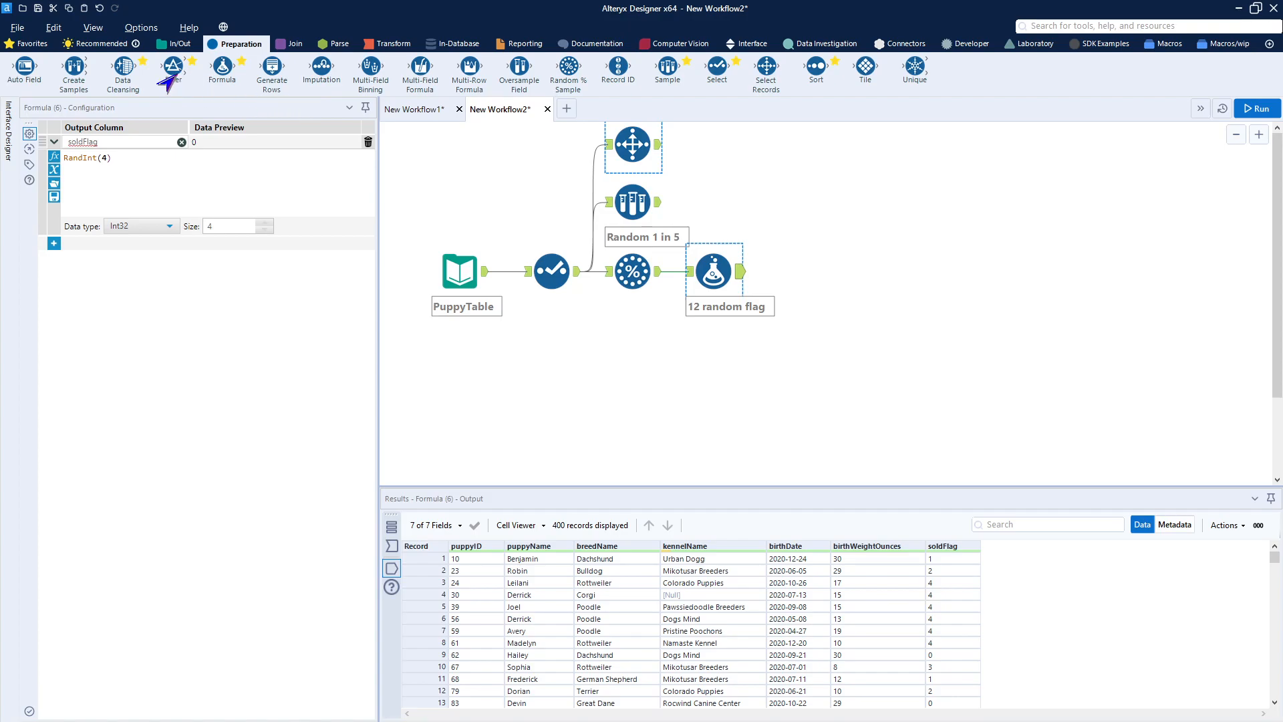
Add a Filter tool after the "12 random flag" Formula tool with the basic filter soldFlag = 0.
drag(173, 66, 797, 271)
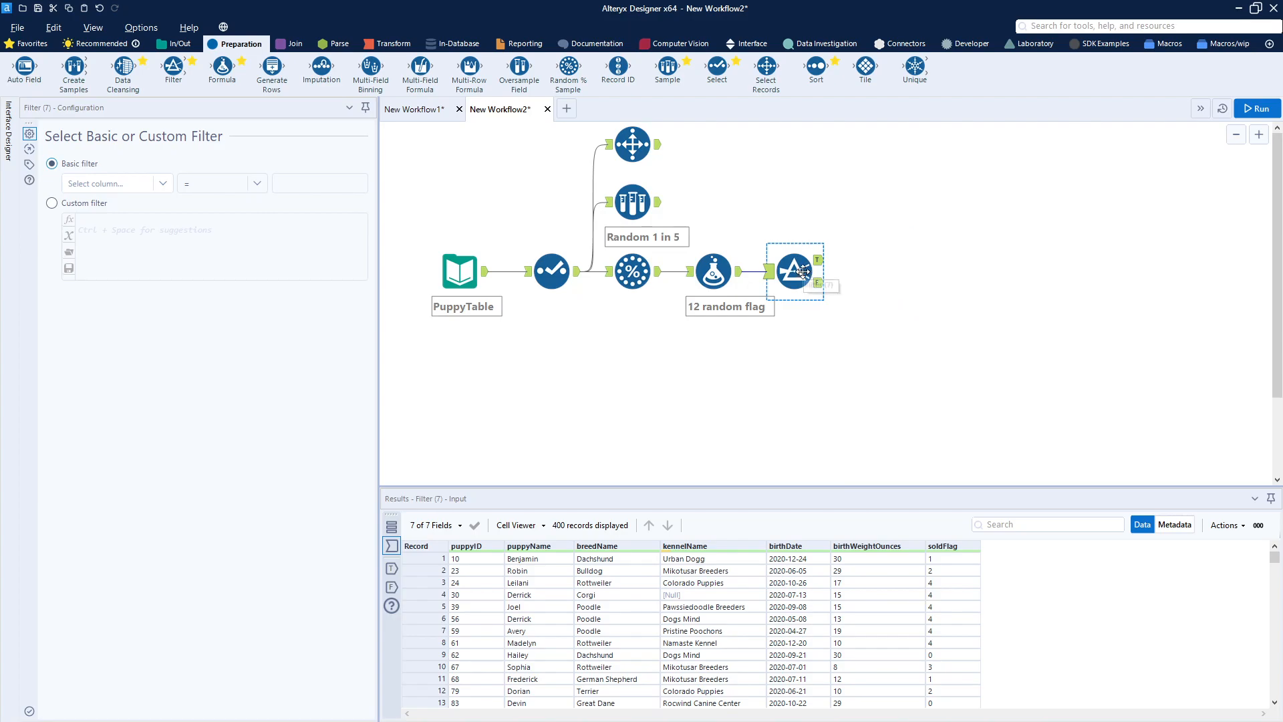
click(153, 187)
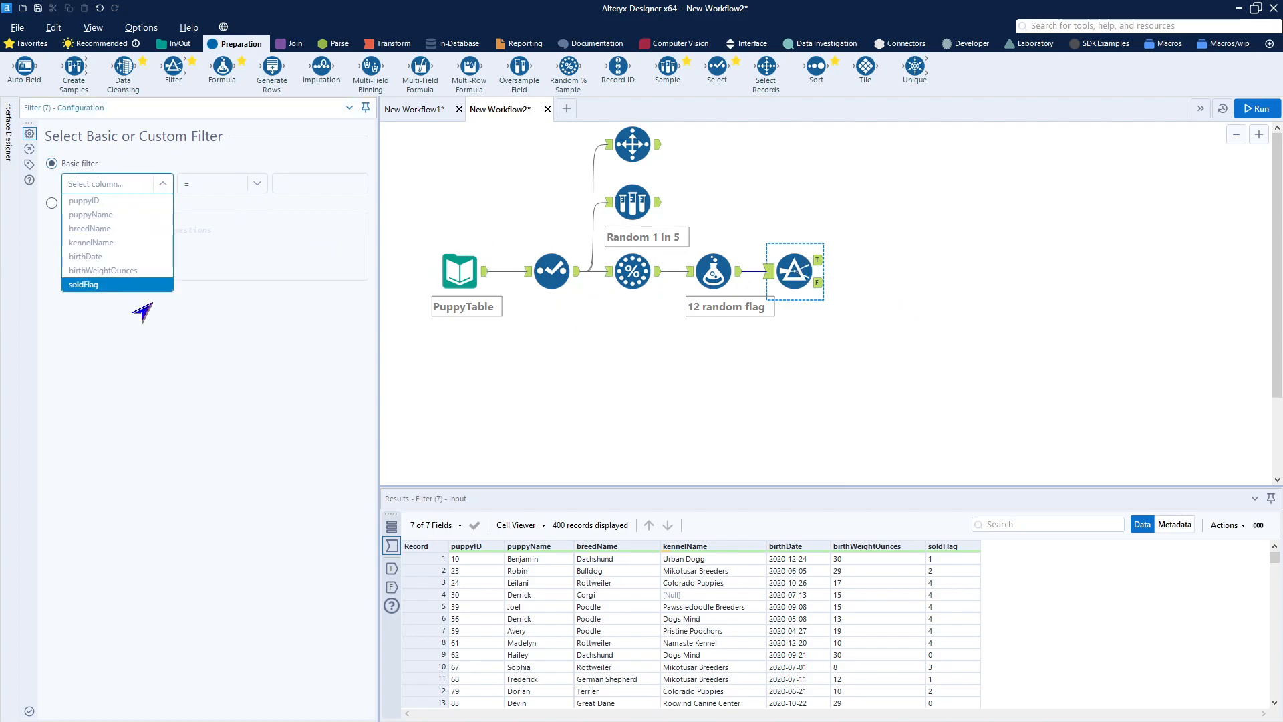
click(139, 284)
click(312, 185)
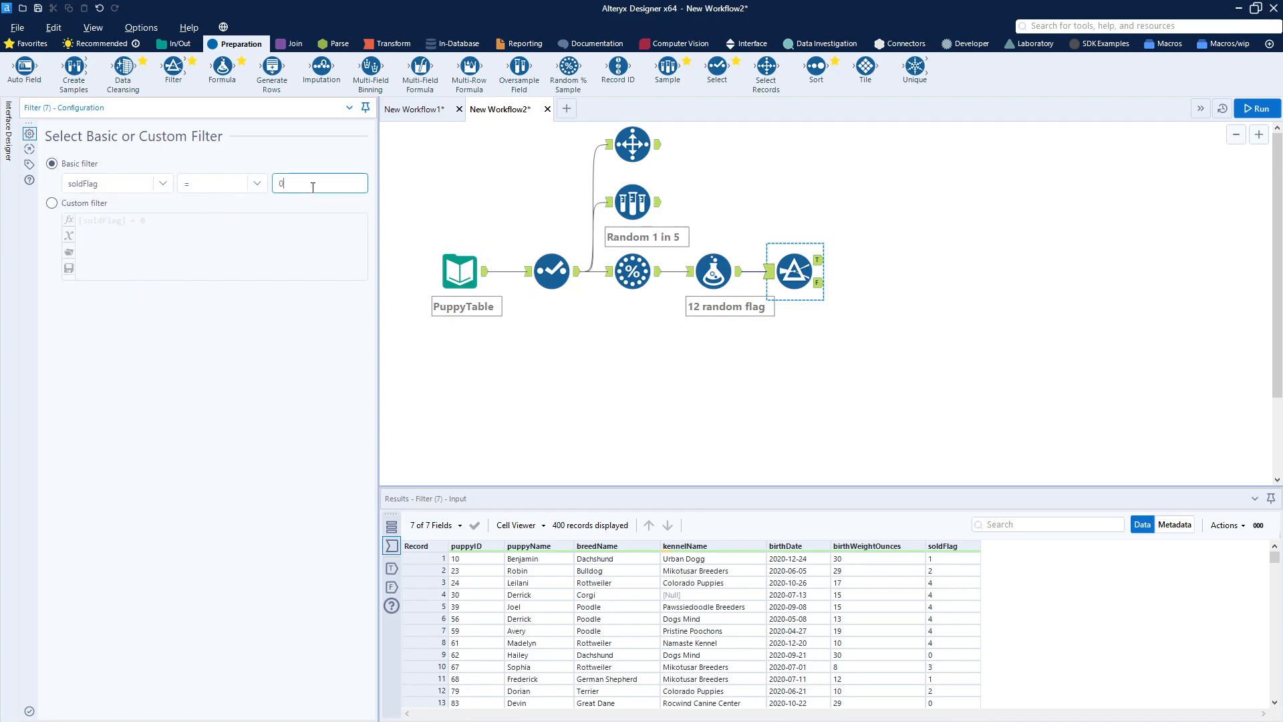
Run the workflow and examine the Filter tool's True and False outputs.
click(1244, 109)
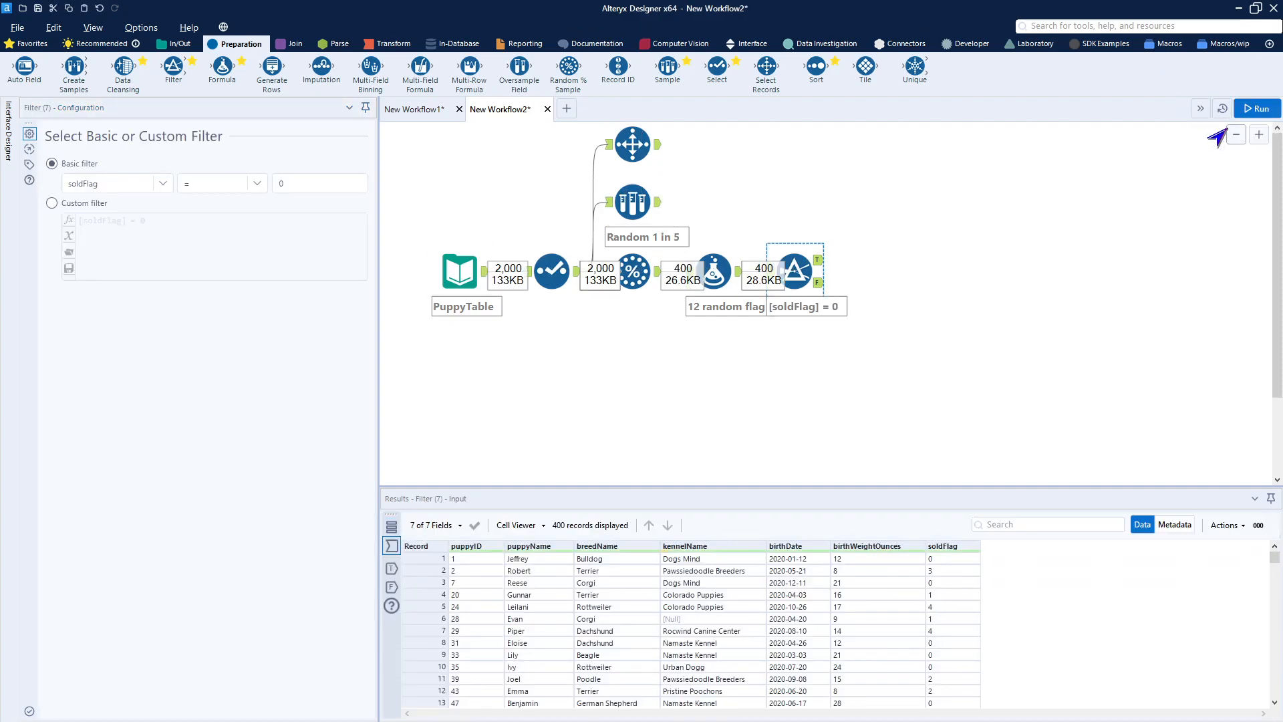
click(818, 262)
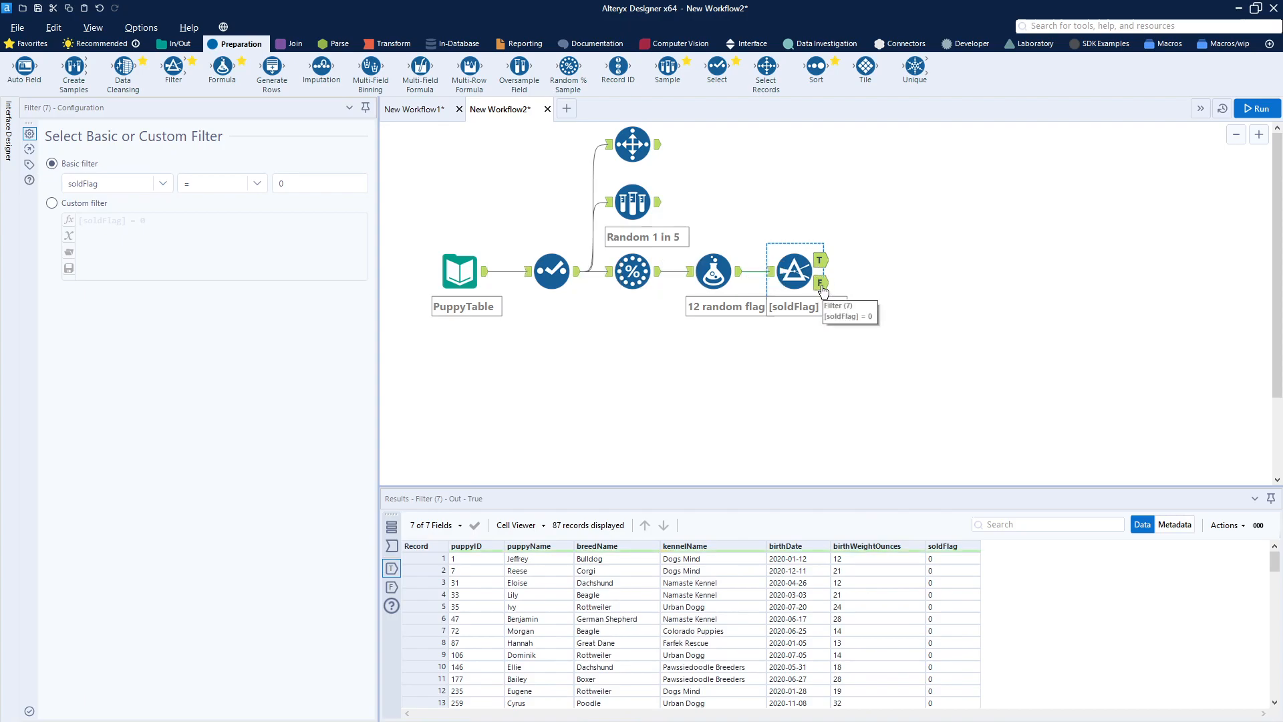
click(821, 285)
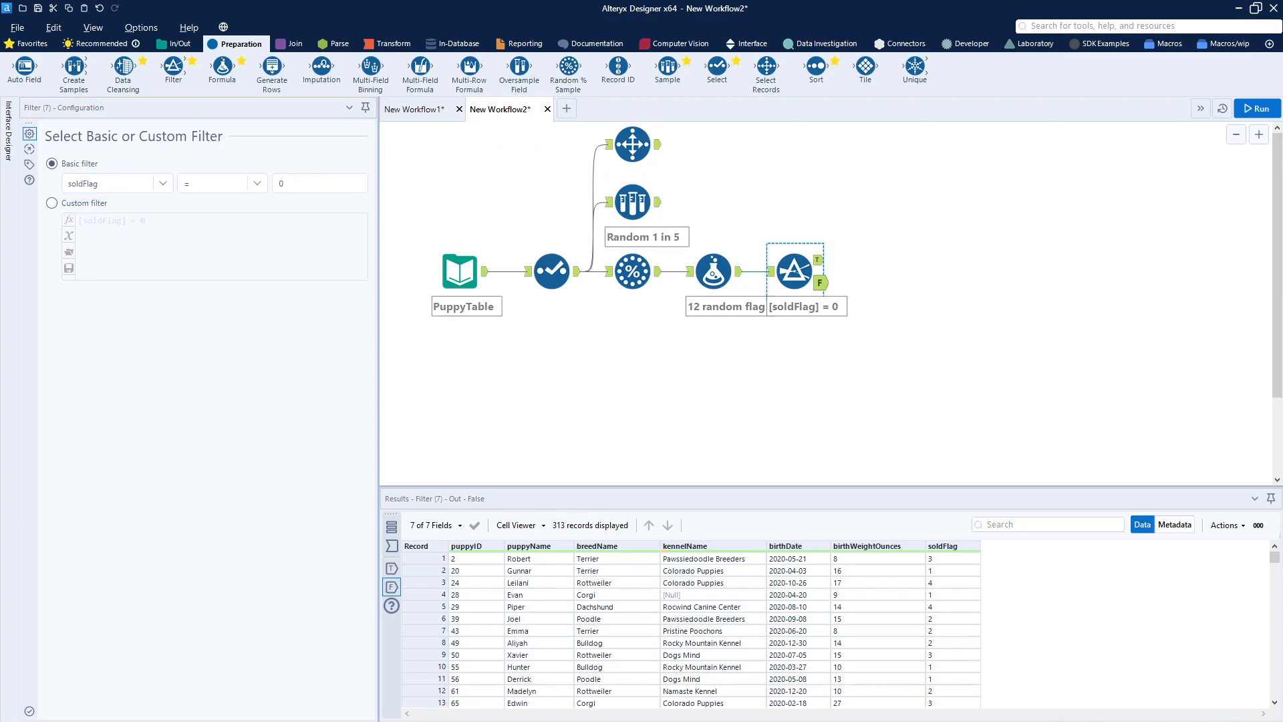
Paste the copied adopted and sold Formula tools, connecting the Filter's True output to adopted and its False output to sold.
key(ctrl+r)
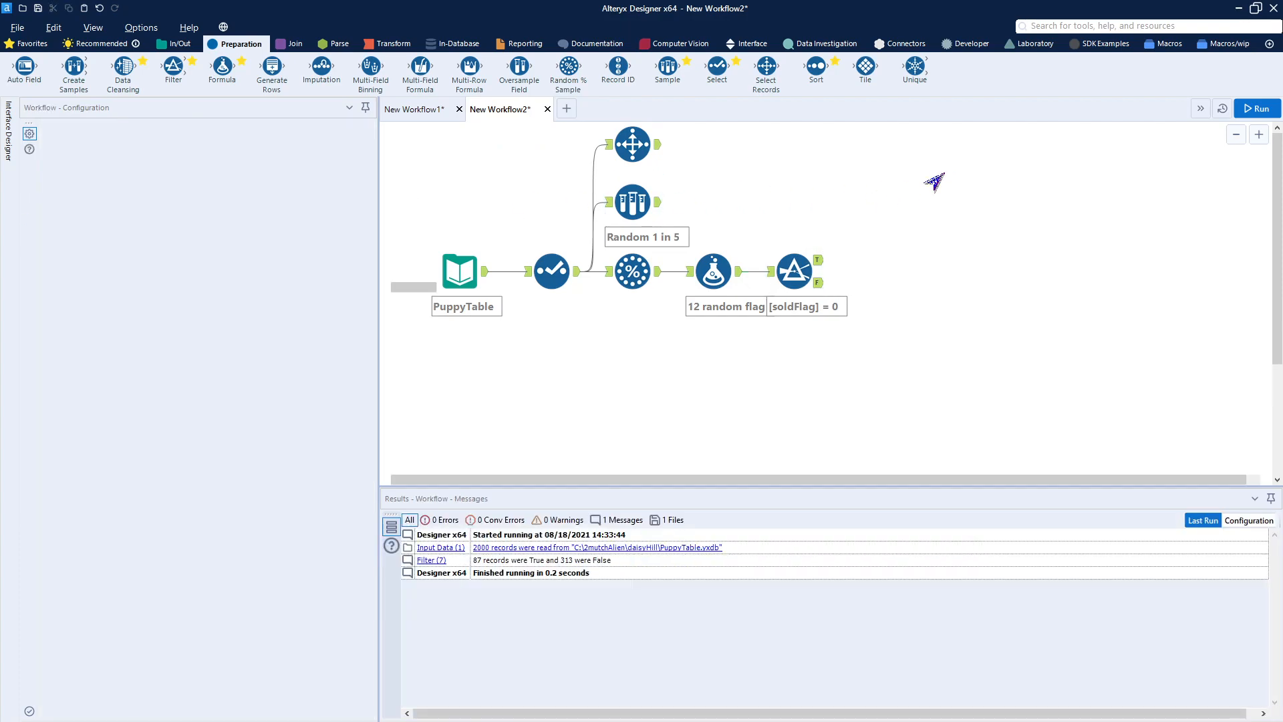
key(ctrl+v)
drag(985, 215, 887, 236)
drag(818, 259, 861, 239)
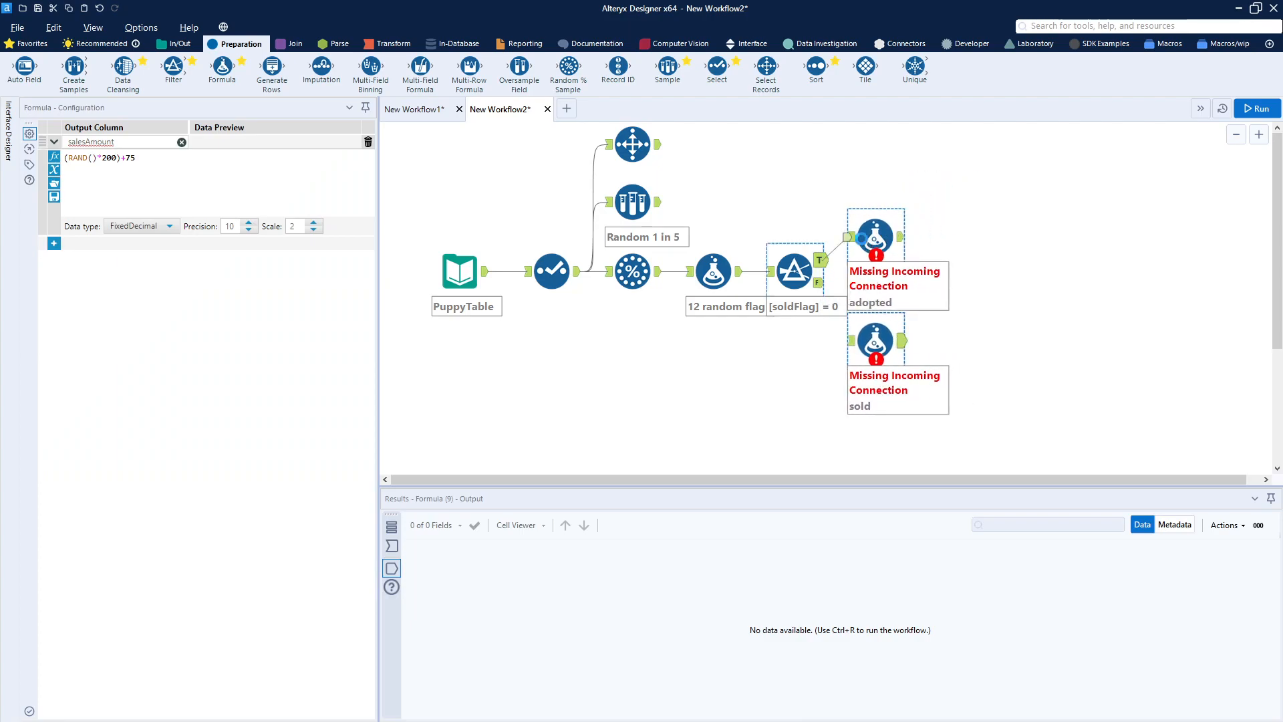
drag(819, 282, 867, 336)
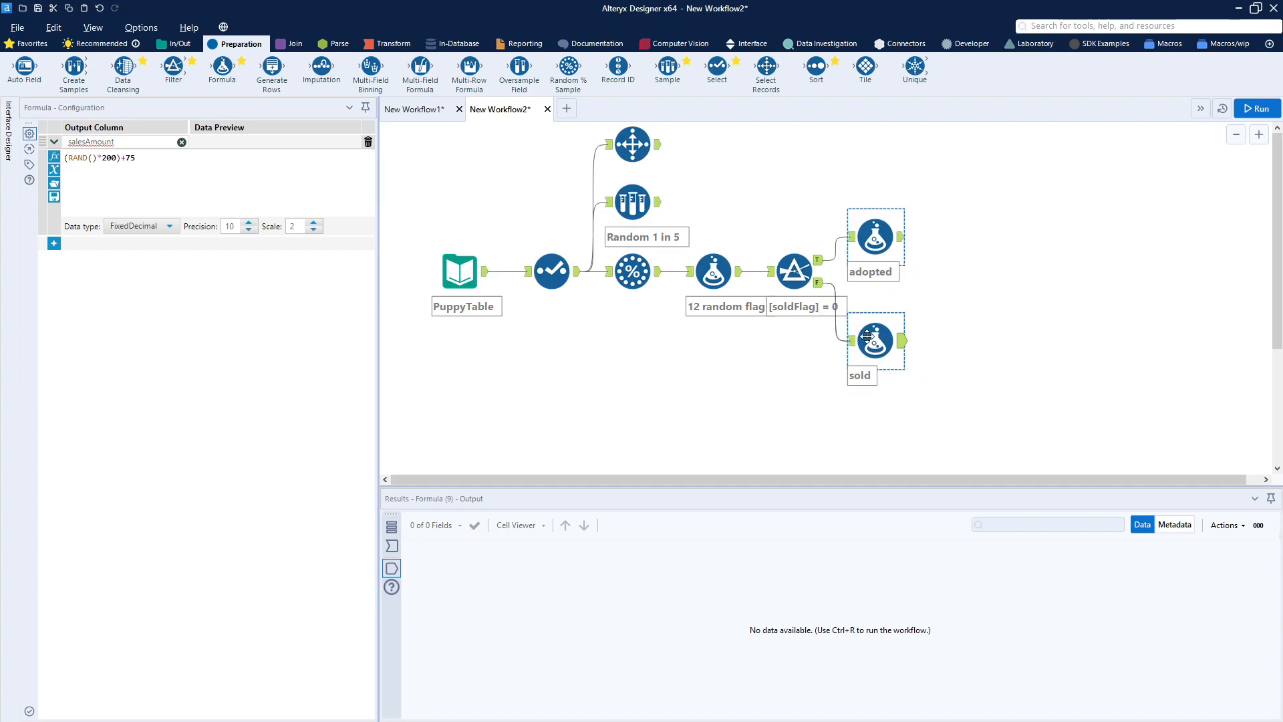
Review the adopted and sold Formula tools' expressions, then run the workflow and examine both tools' output records.
click(875, 241)
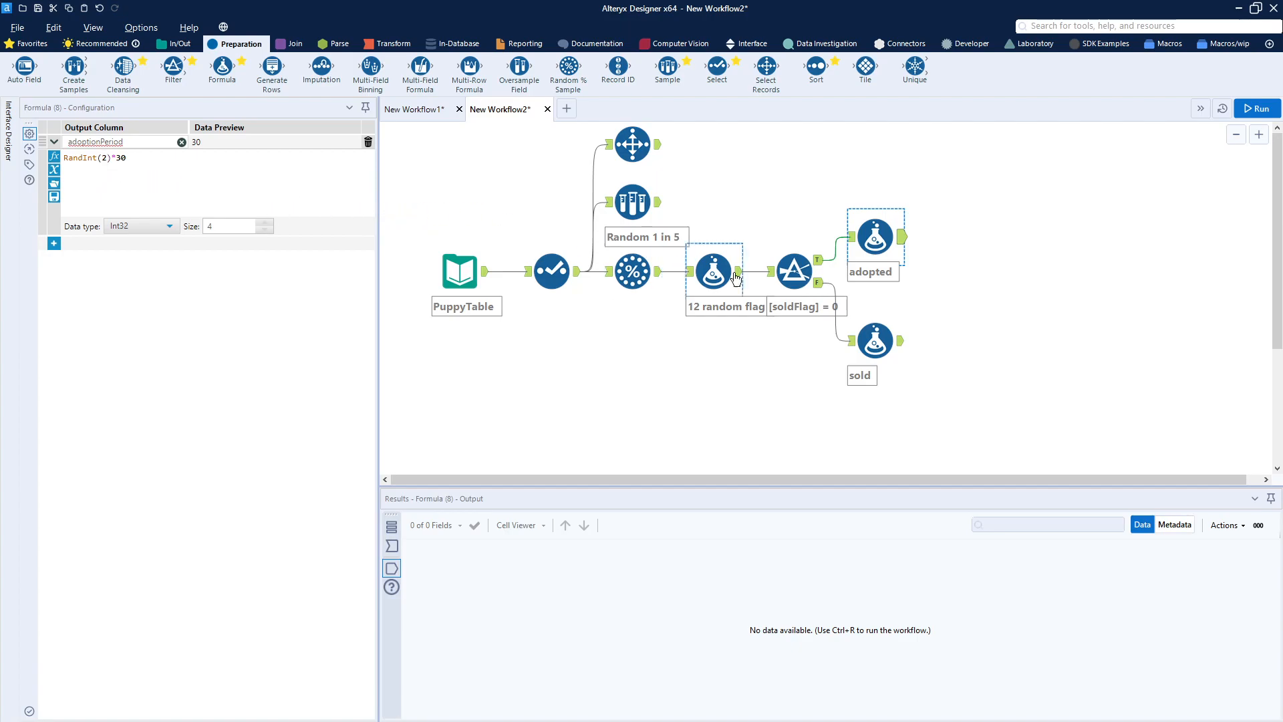
click(882, 346)
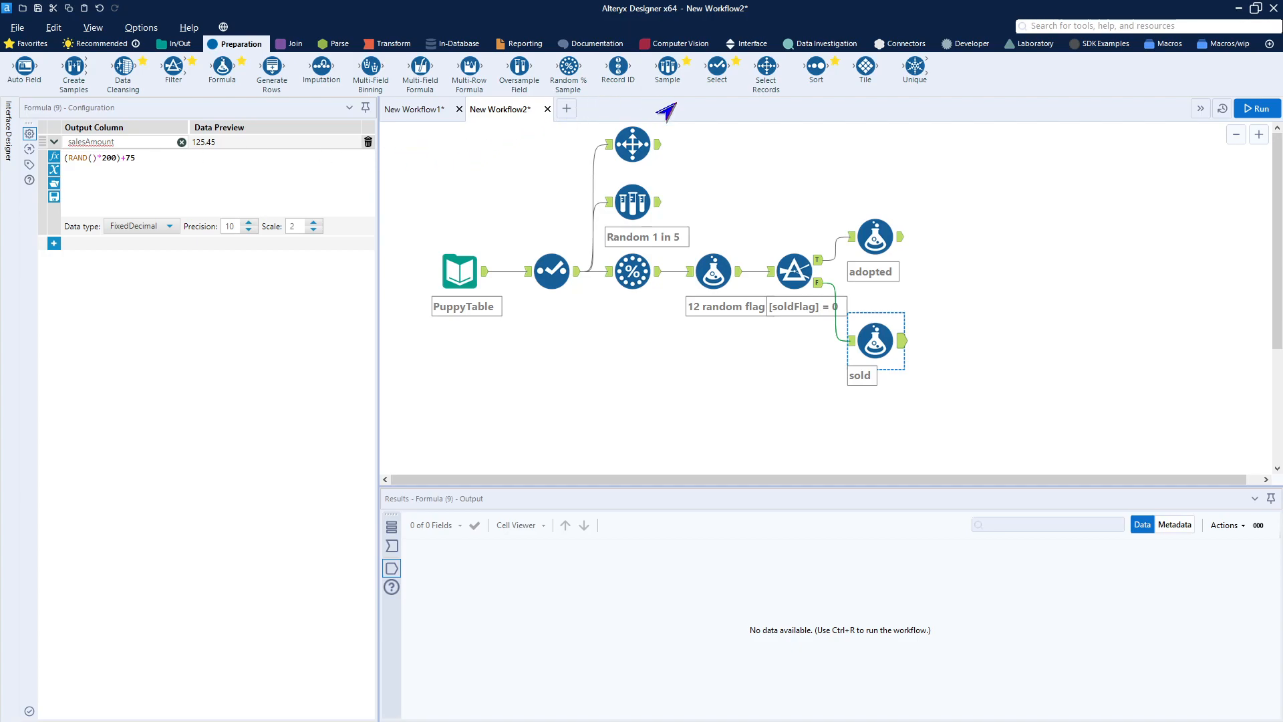
click(1248, 113)
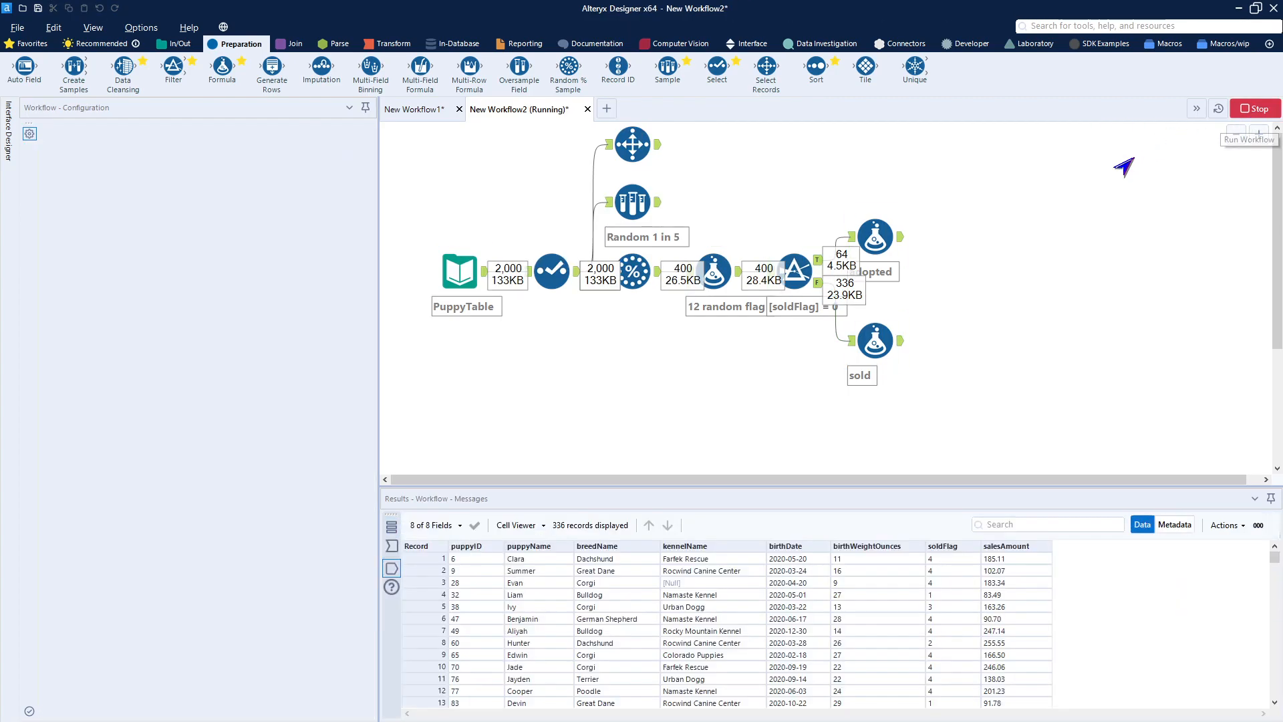
click(899, 241)
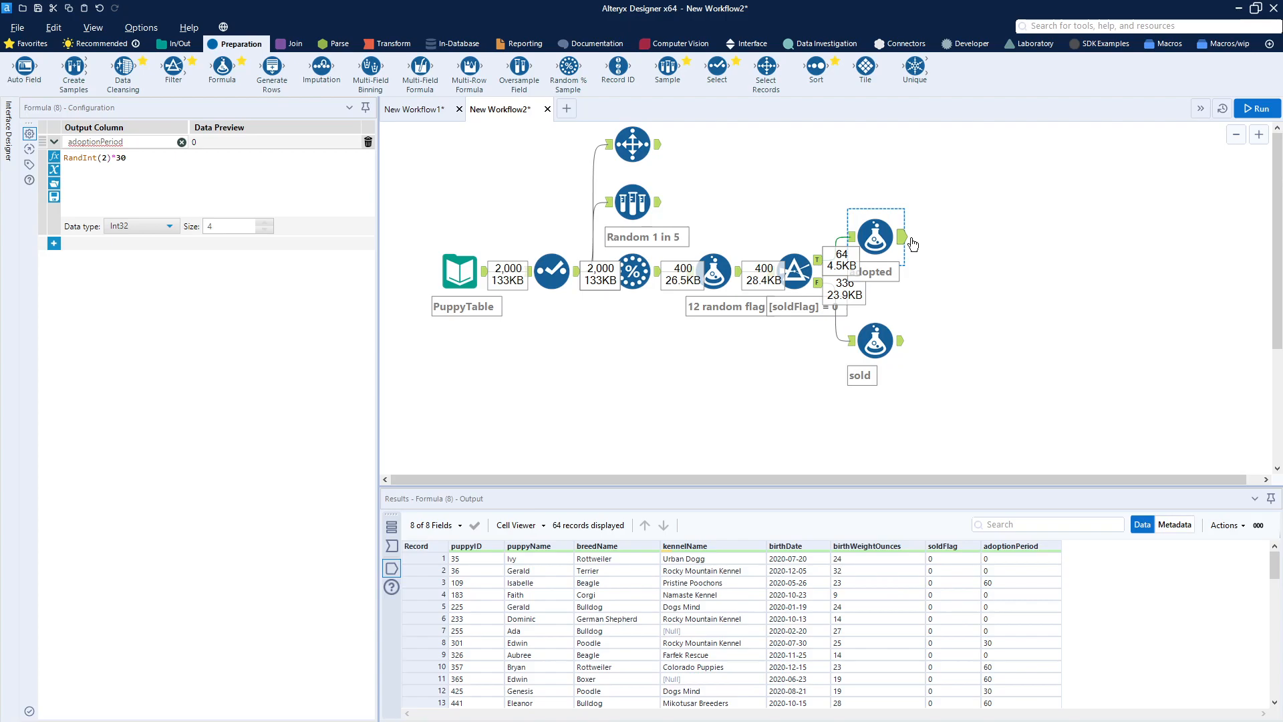
click(912, 241)
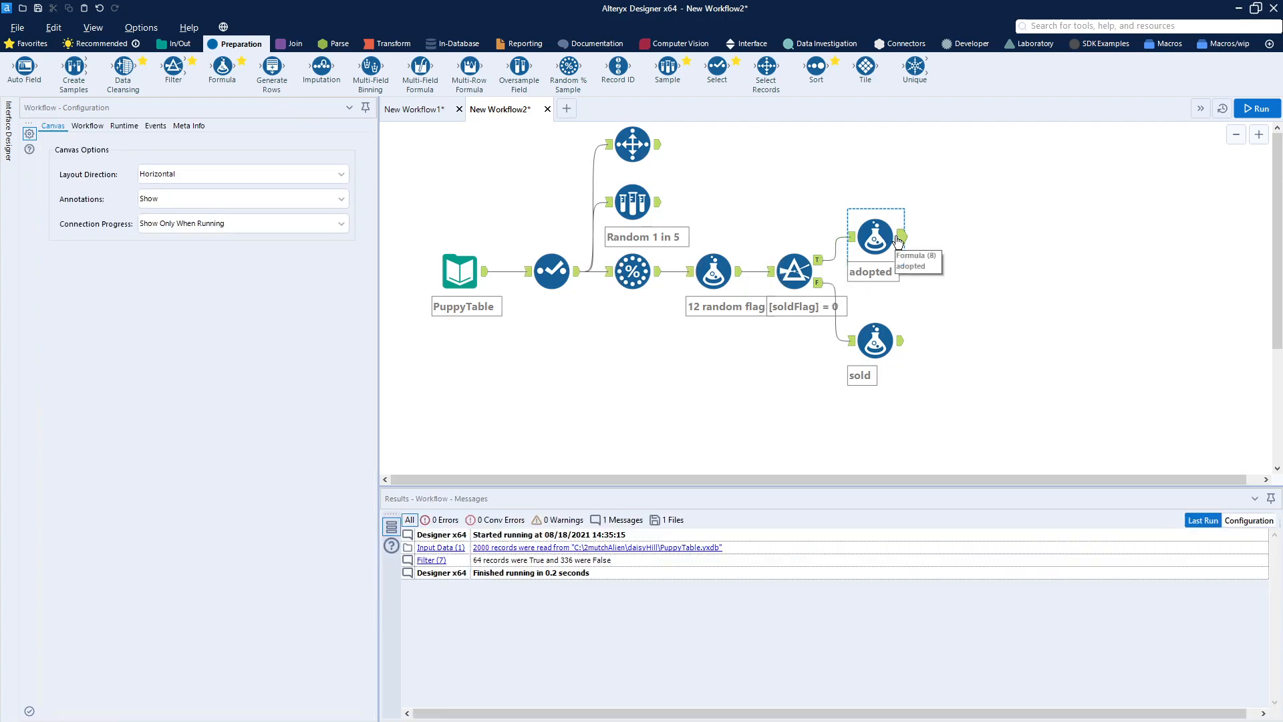
click(896, 241)
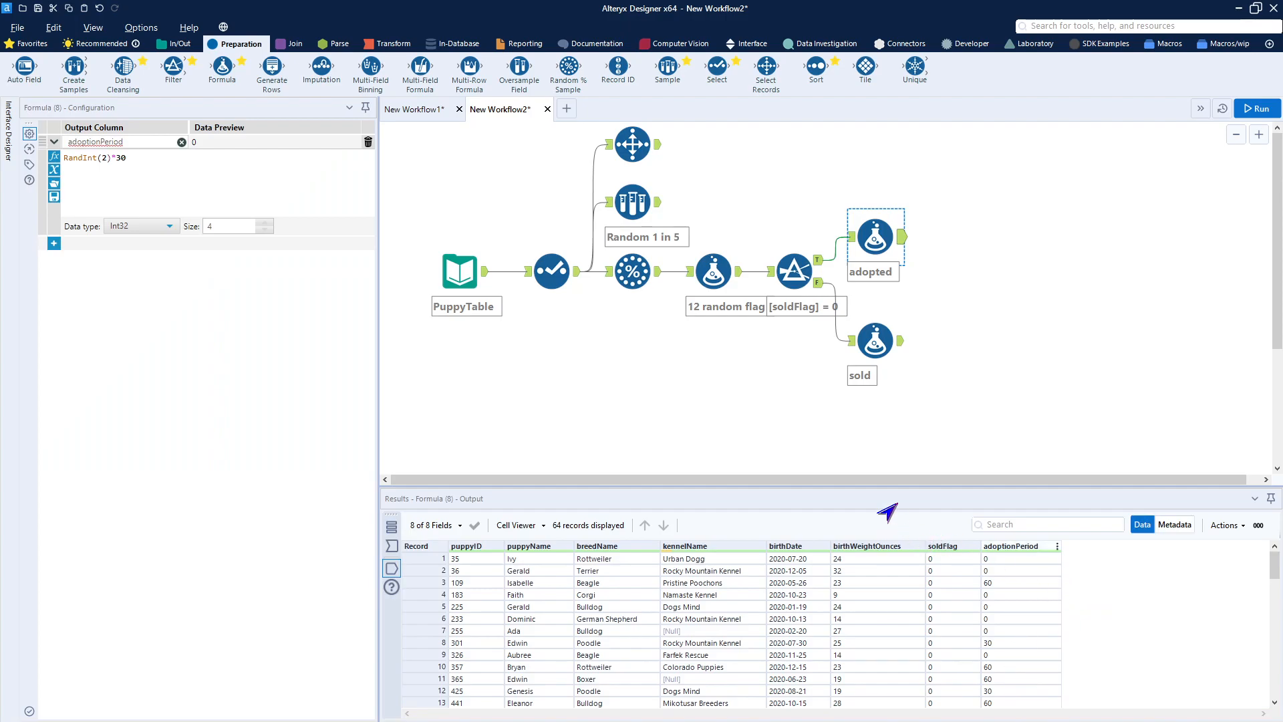
click(898, 346)
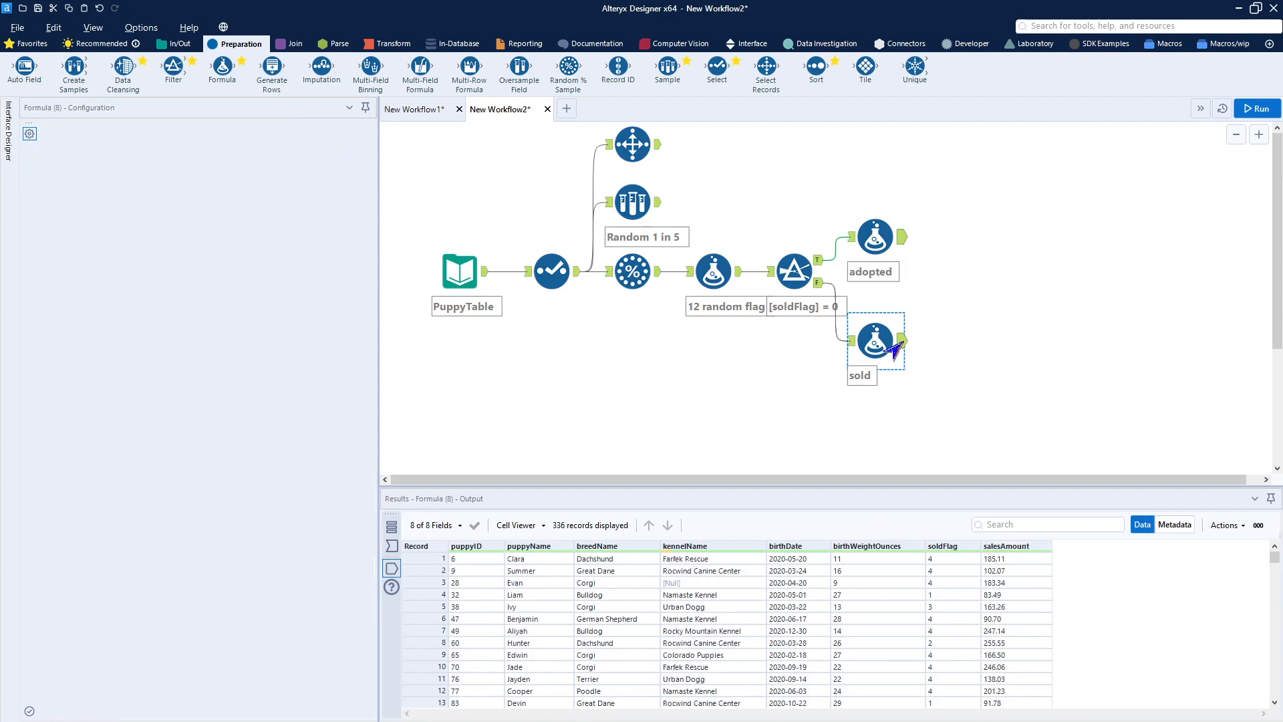
scroll(899, 604, down, 20)
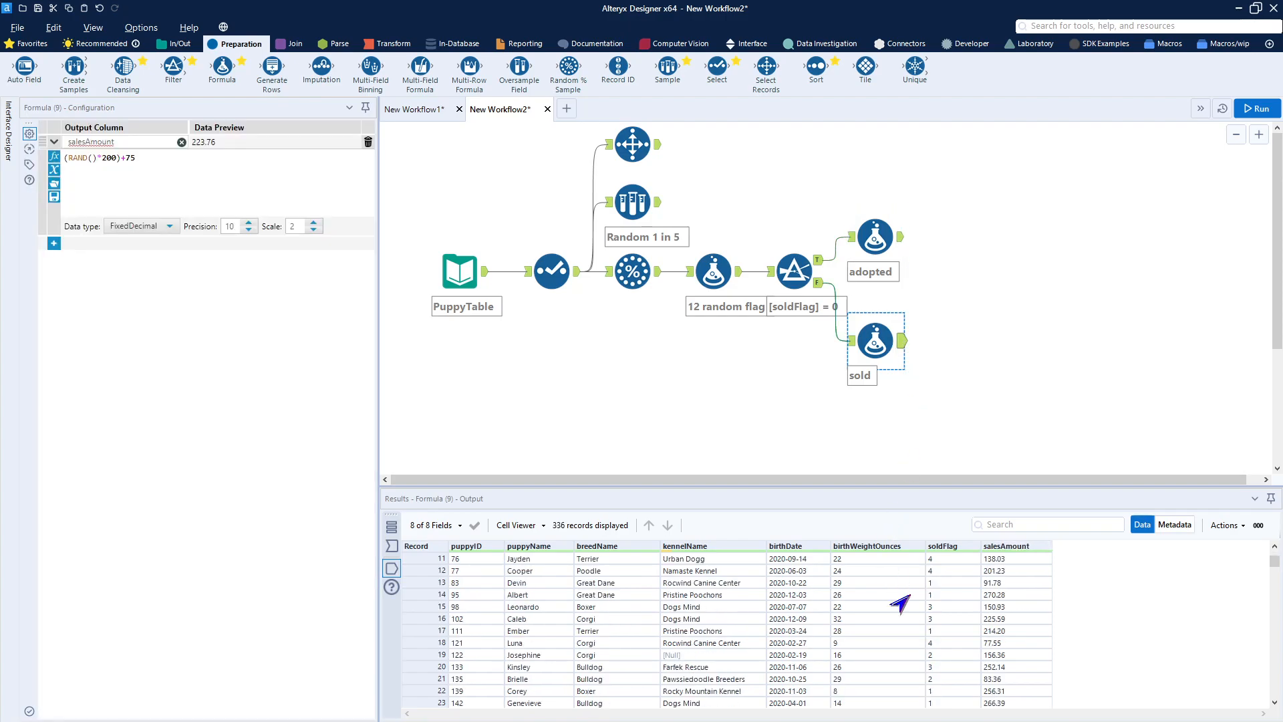
scroll(900, 603, up, 15)
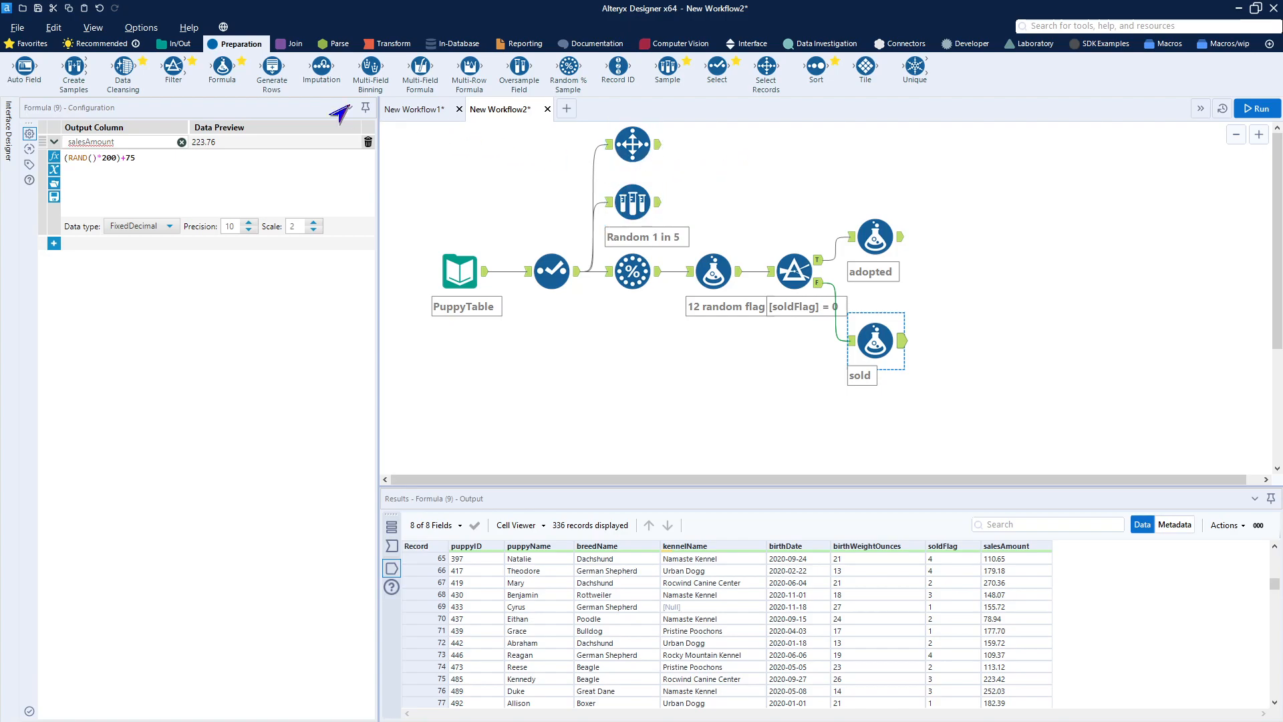
Add a Union tool and connect the adopted and sold Formula tools' outputs to it as inputs #1 and #2.
click(293, 44)
drag(324, 69, 980, 289)
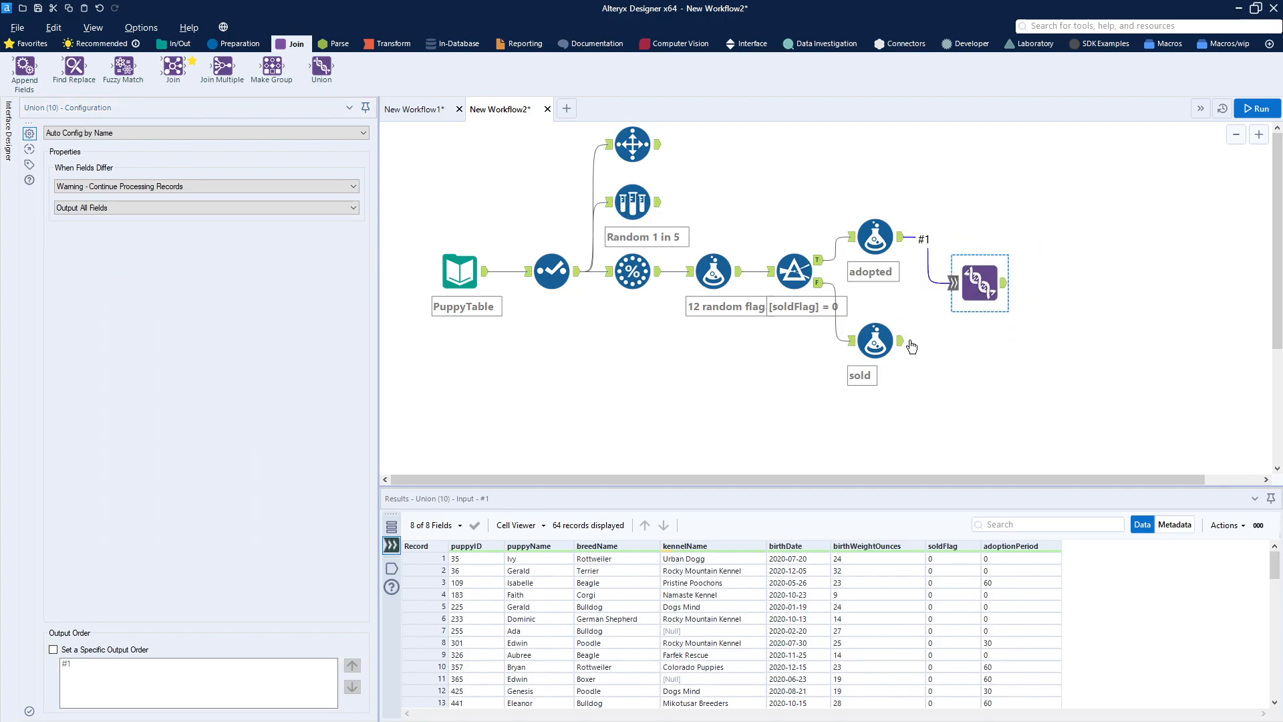
drag(902, 341, 961, 287)
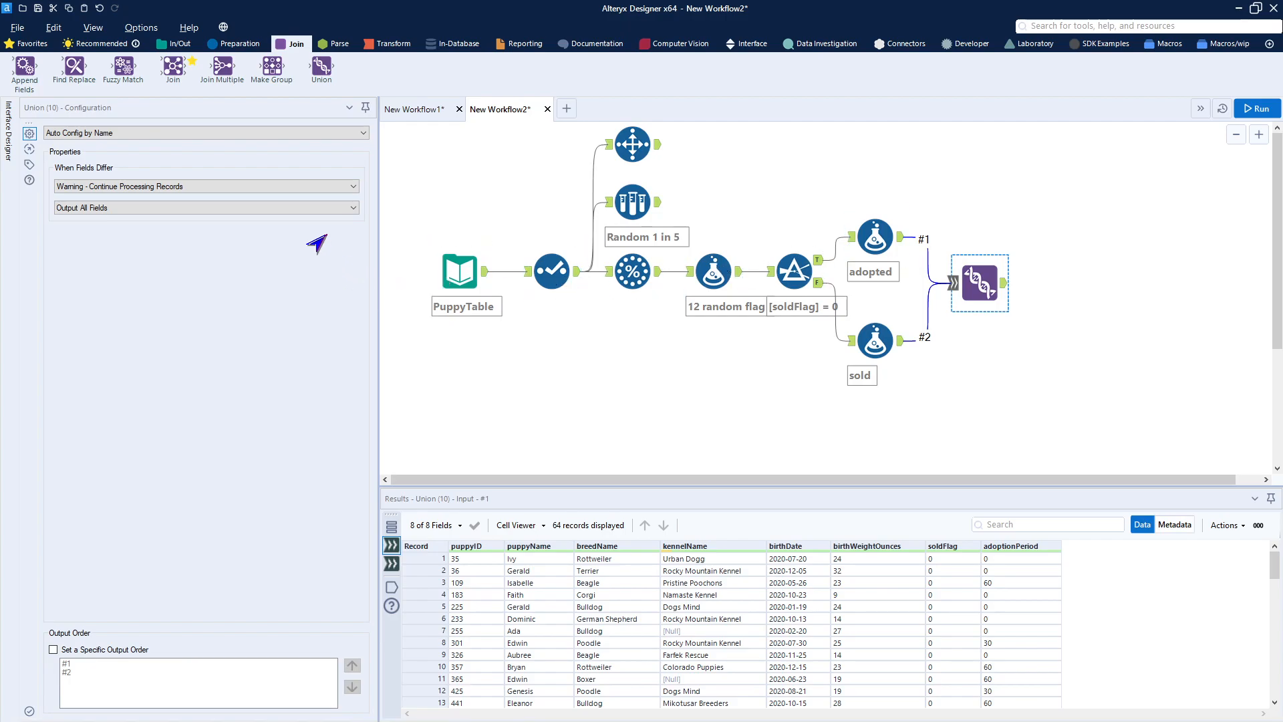
Review the Union tool's configuration mode choices, leaving it on Auto Config by Name.
click(360, 133)
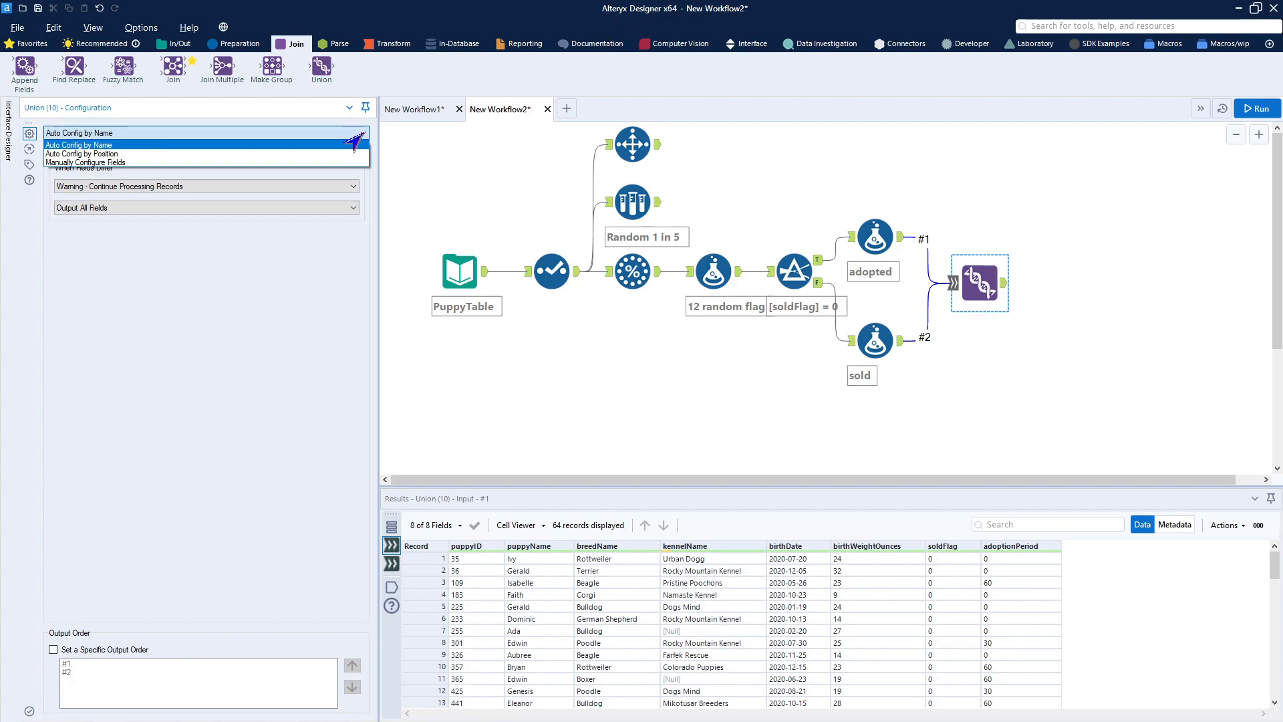
click(354, 143)
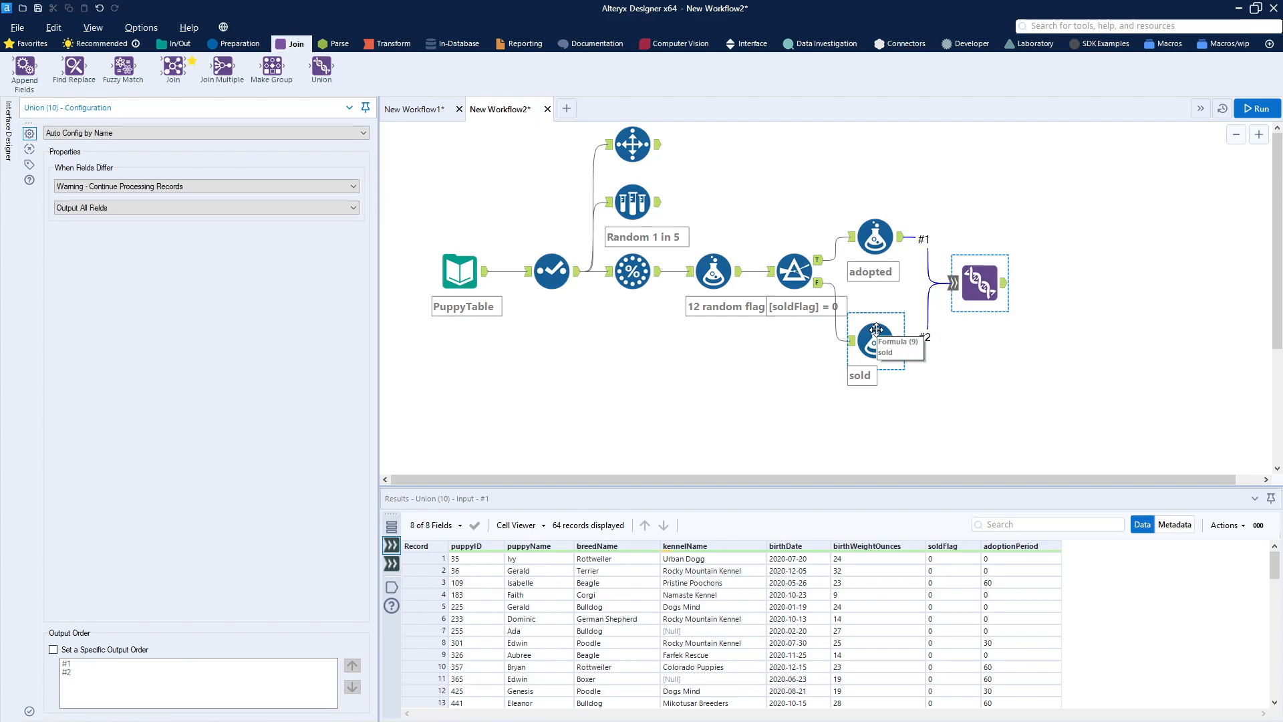
click(361, 134)
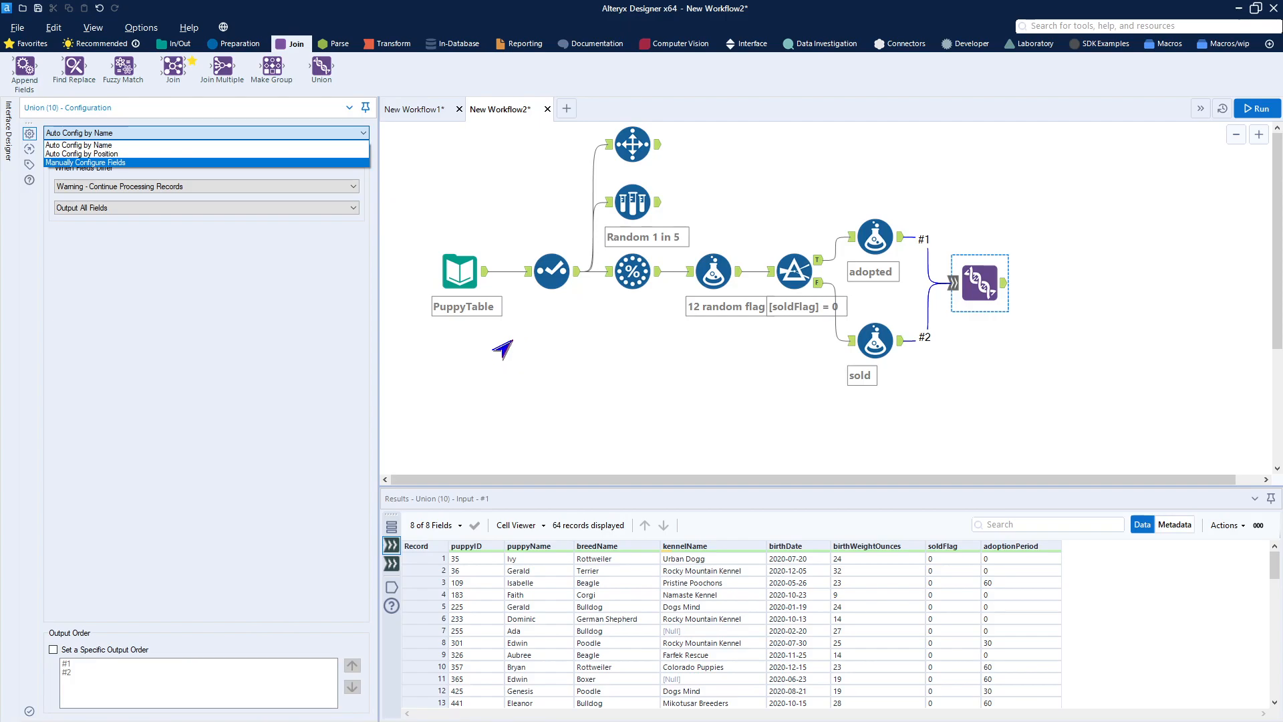
click(468, 203)
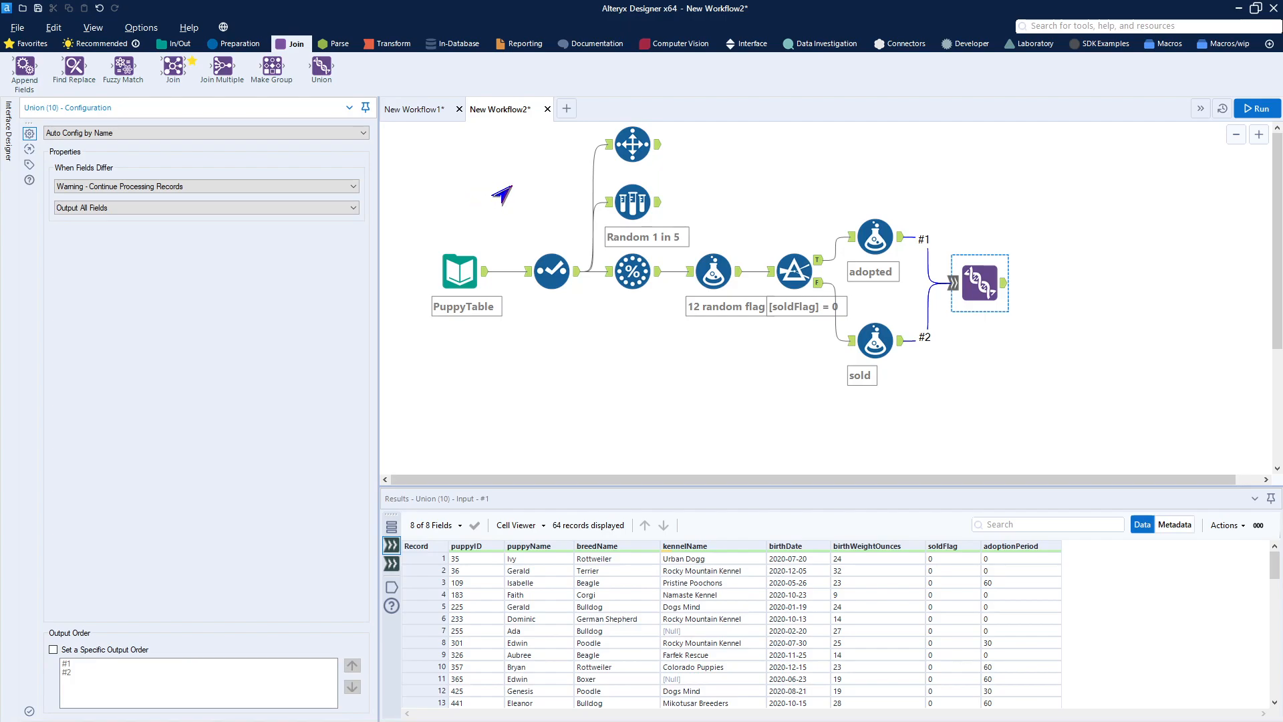
Tidy the layout by moving the sold Formula tool slightly up and aligning the Union tool with the Filter's row.
drag(875, 345, 877, 323)
ctrl+click(979, 289)
drag(979, 288, 980, 277)
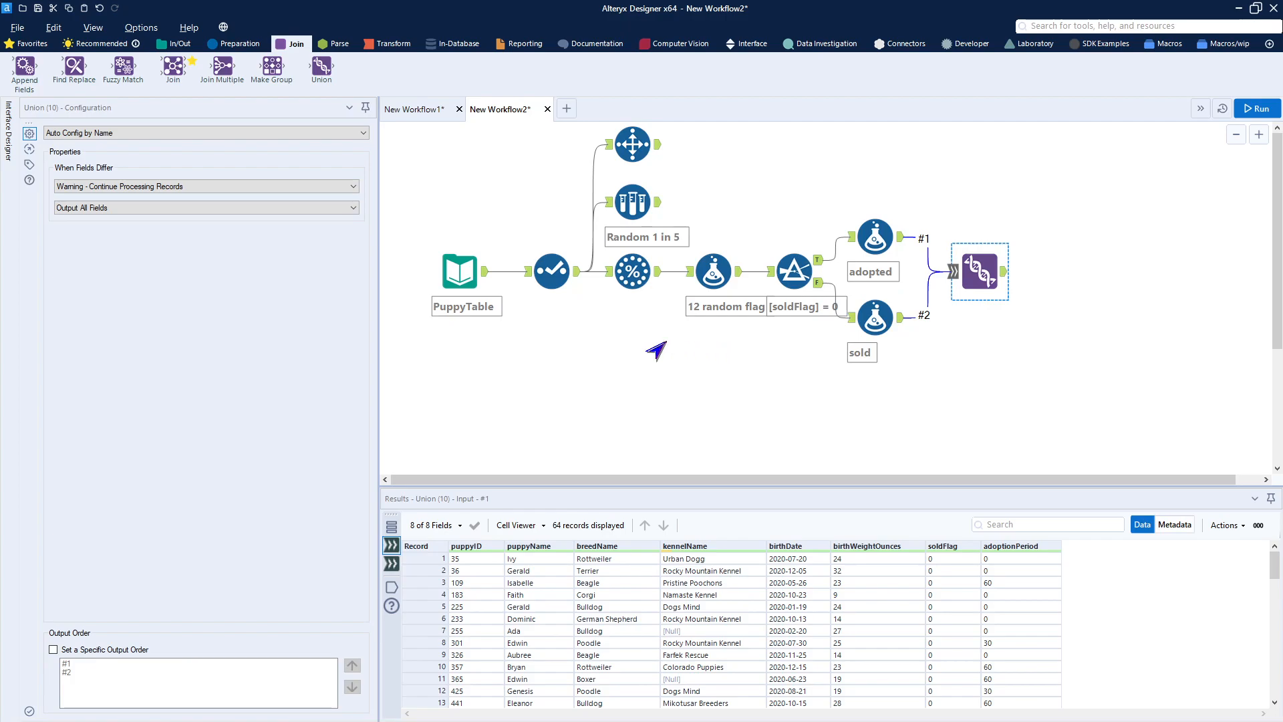
Keep the Union tool's field-difference settings at Warning - Continue Processing Records and Output All Fields, and run the workflow.
click(352, 189)
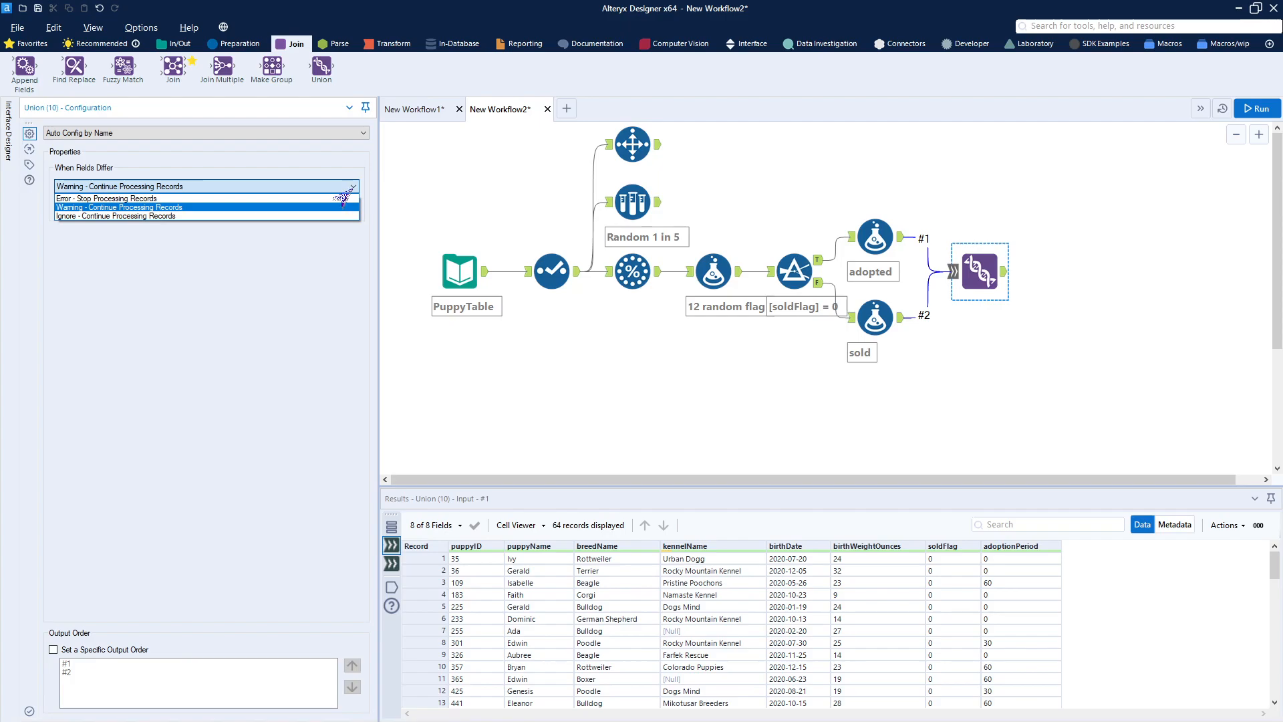
click(293, 212)
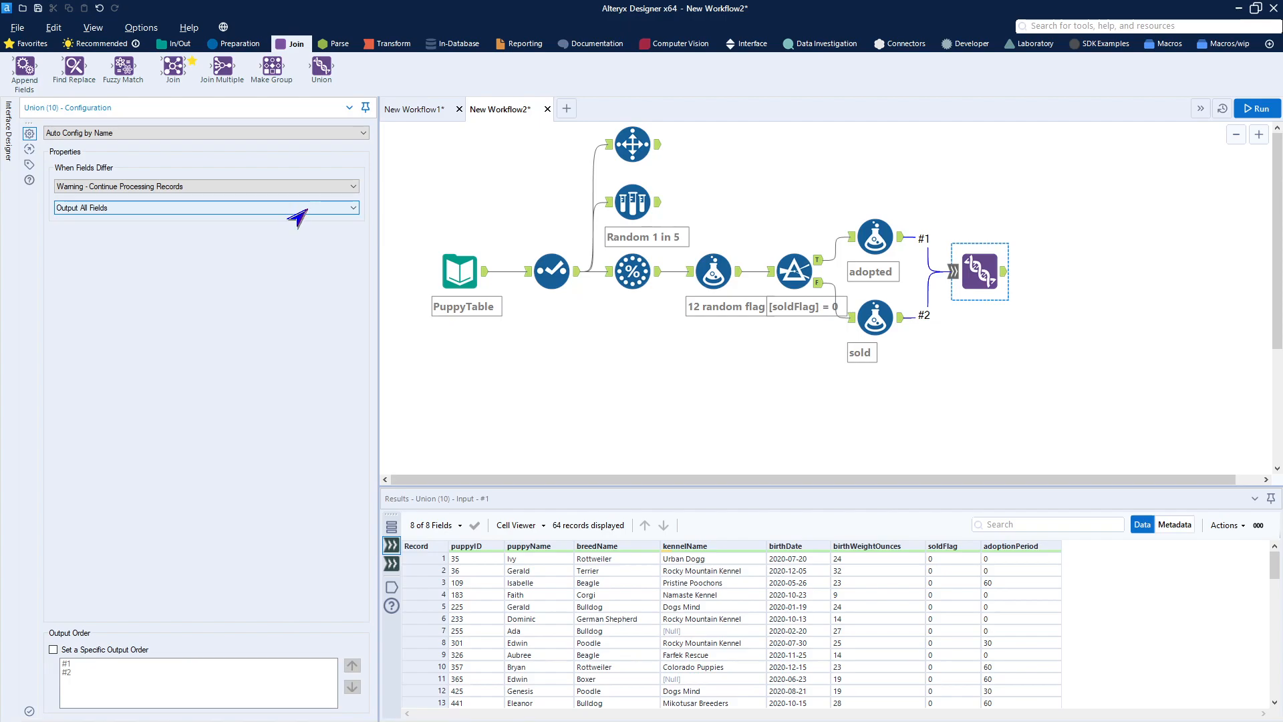
click(297, 211)
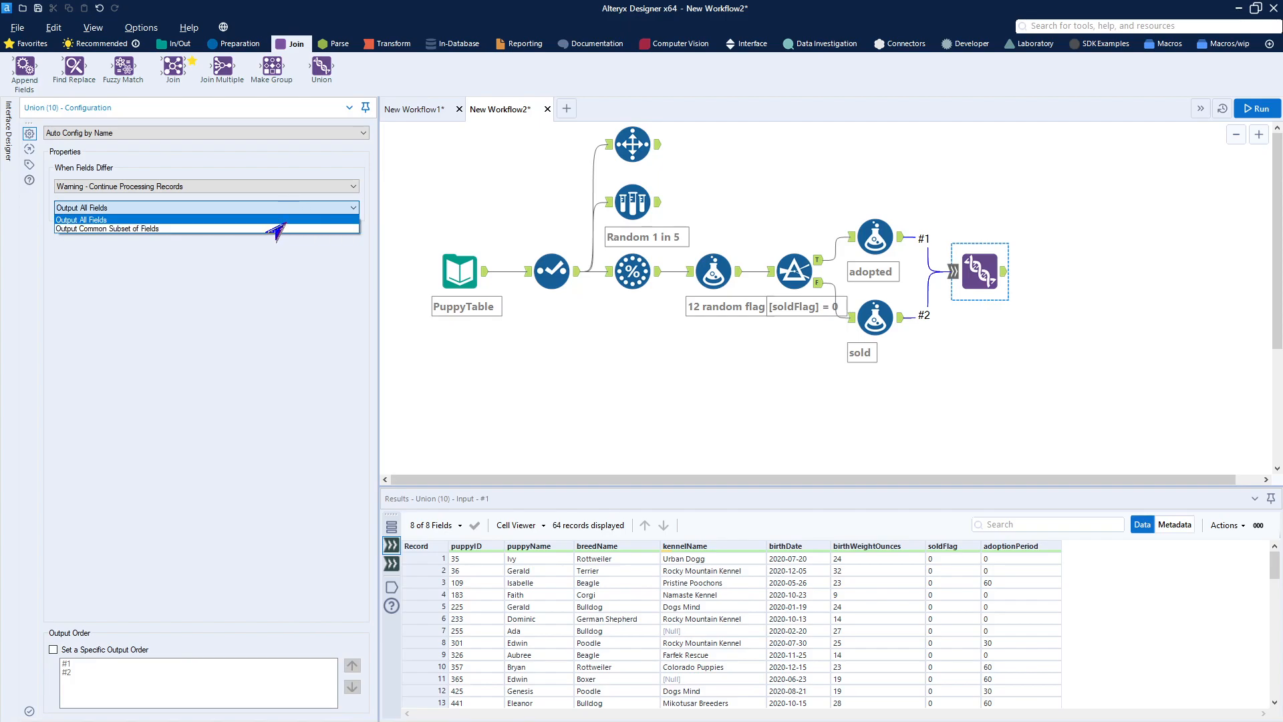
click(285, 223)
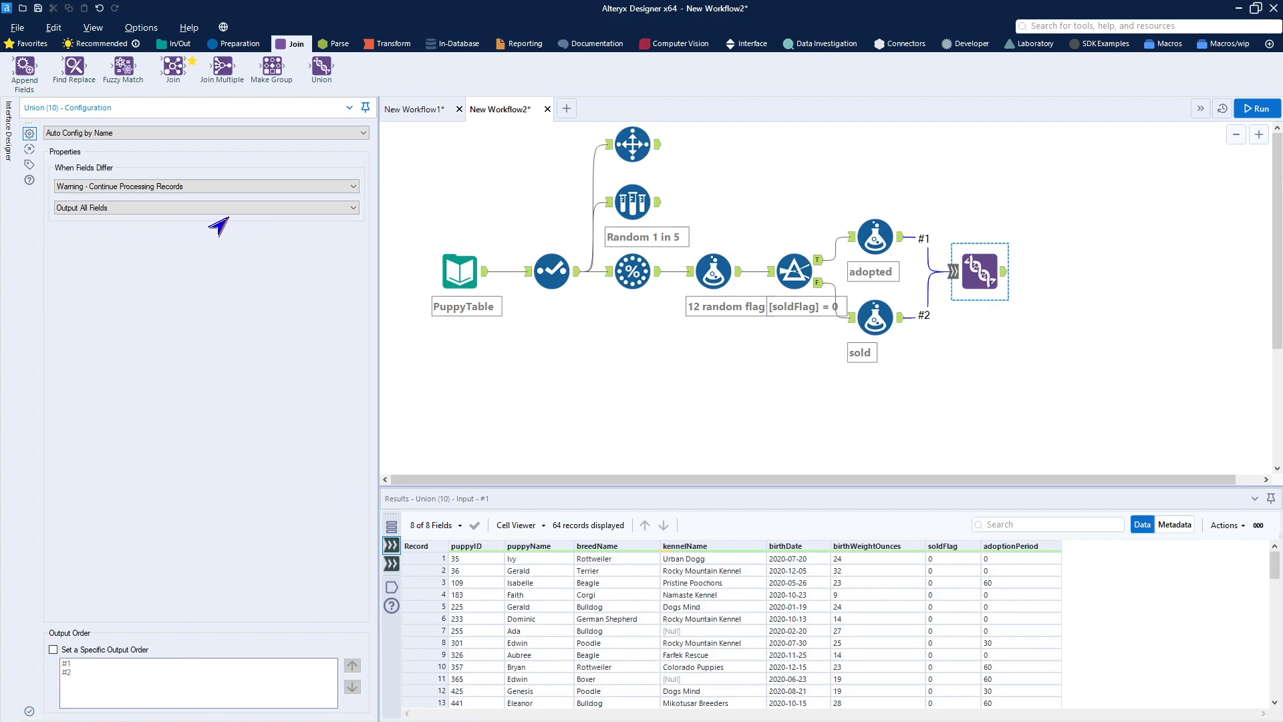
click(1257, 109)
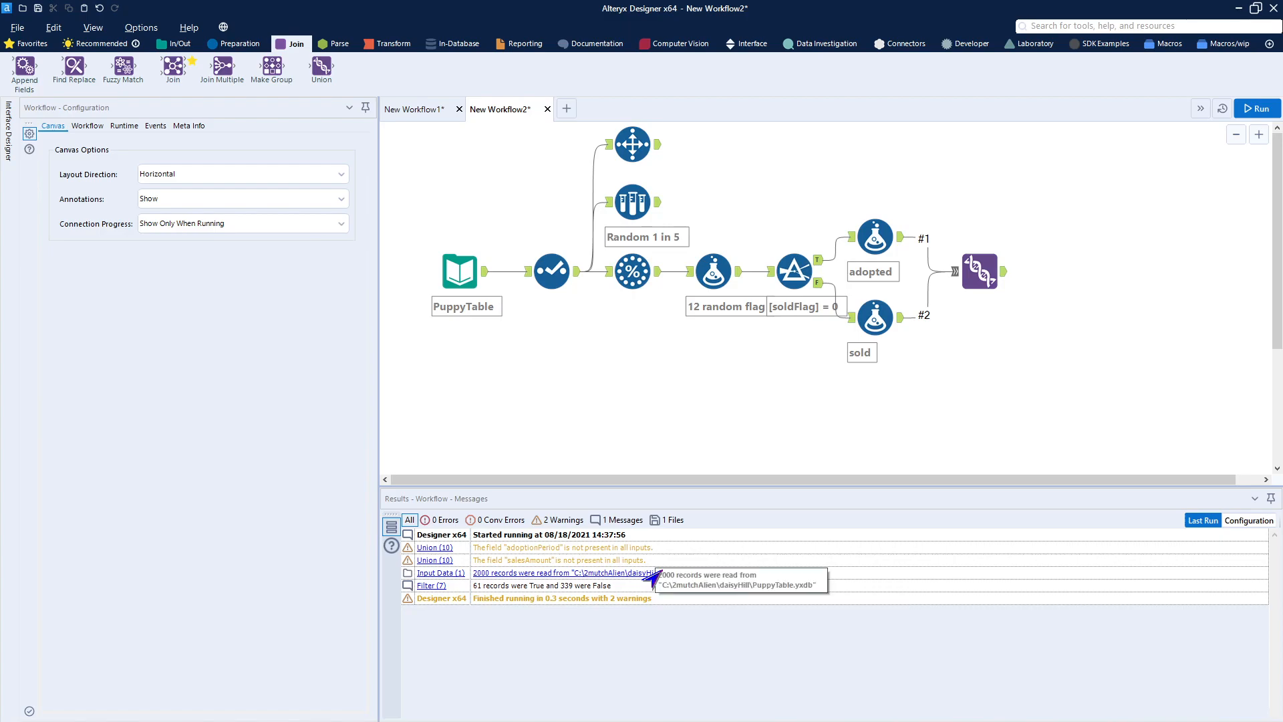
Inspect the Union output, add a Select tool after the Union, and deselect the birthWeightOunces and soldFlag fields.
click(1000, 281)
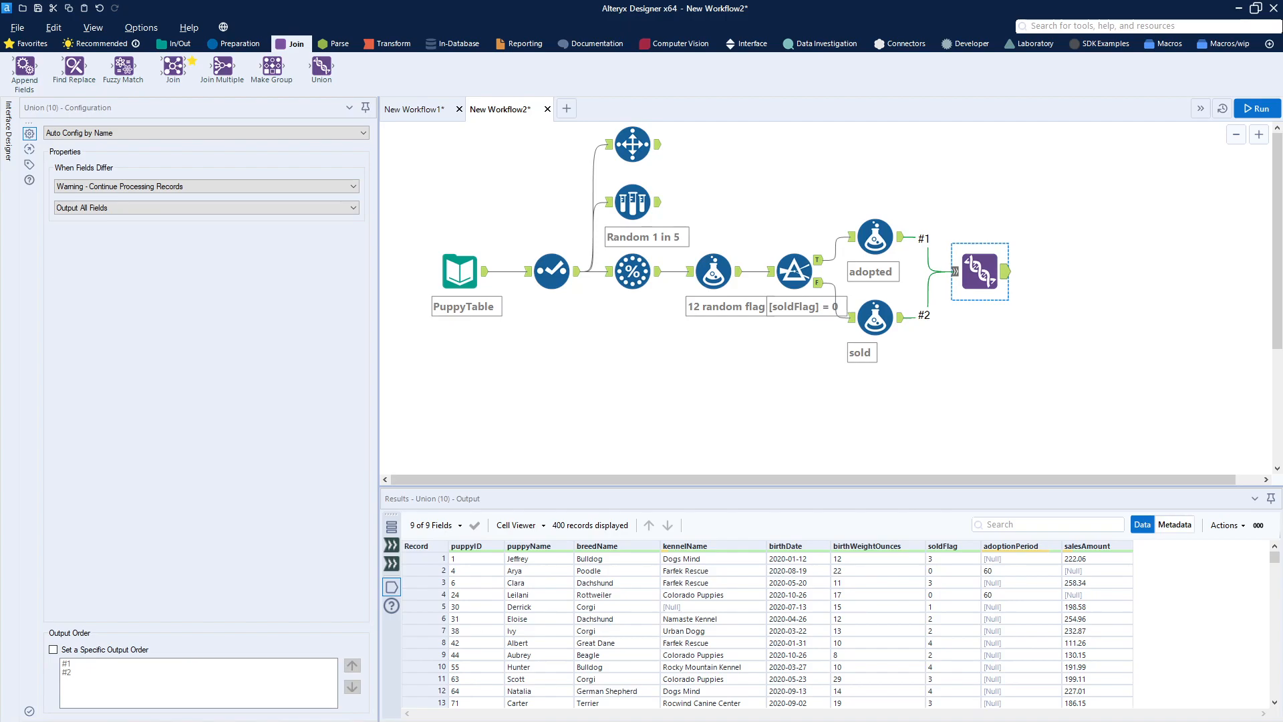
click(238, 45)
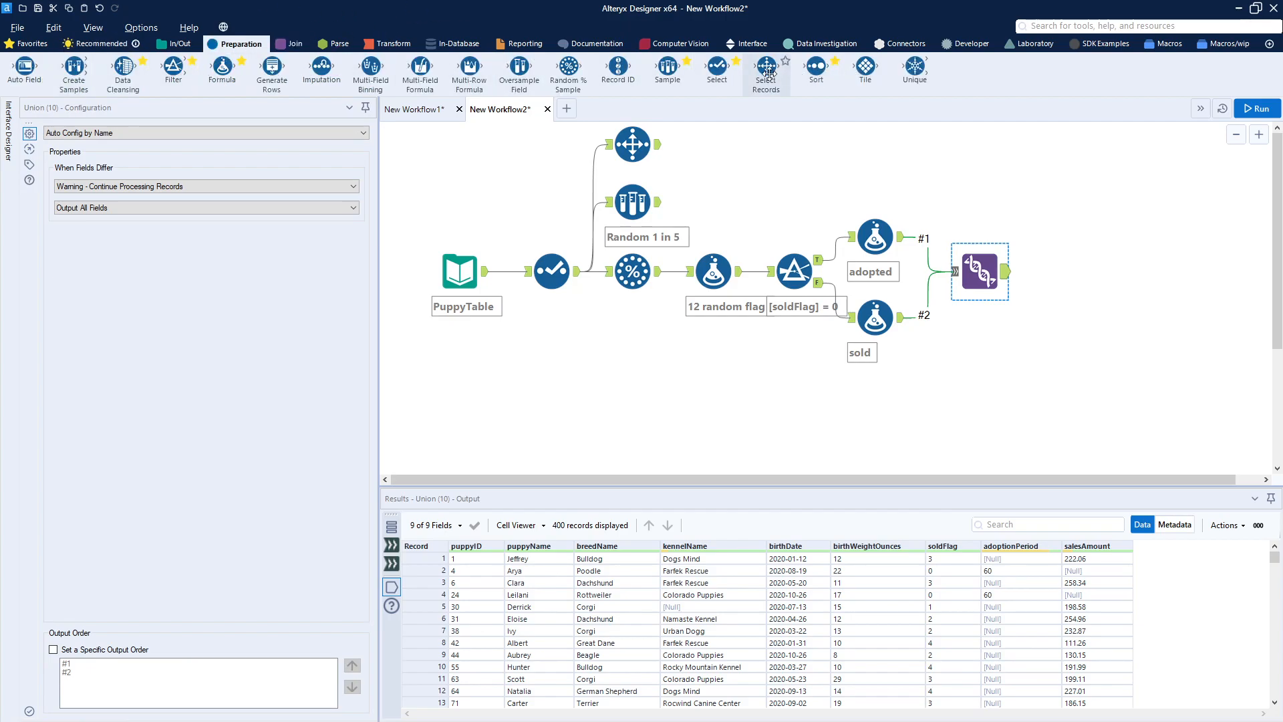
drag(769, 73, 1064, 272)
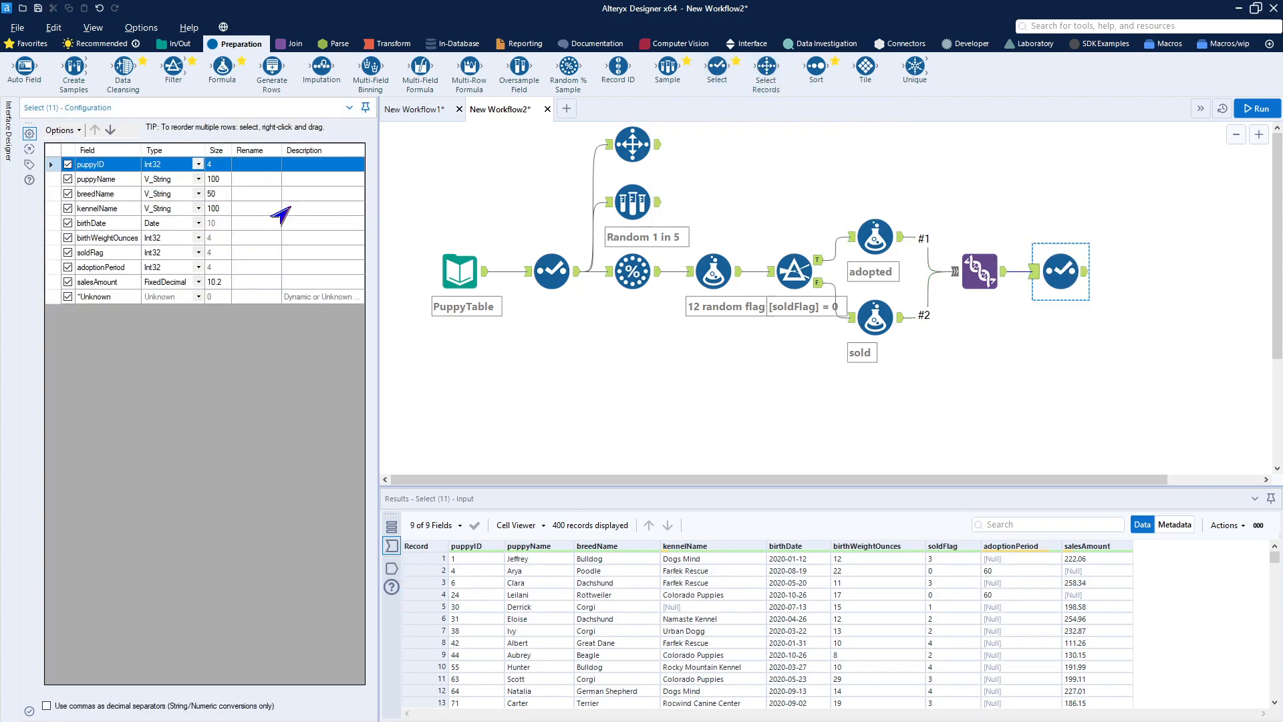
click(66, 238)
click(60, 256)
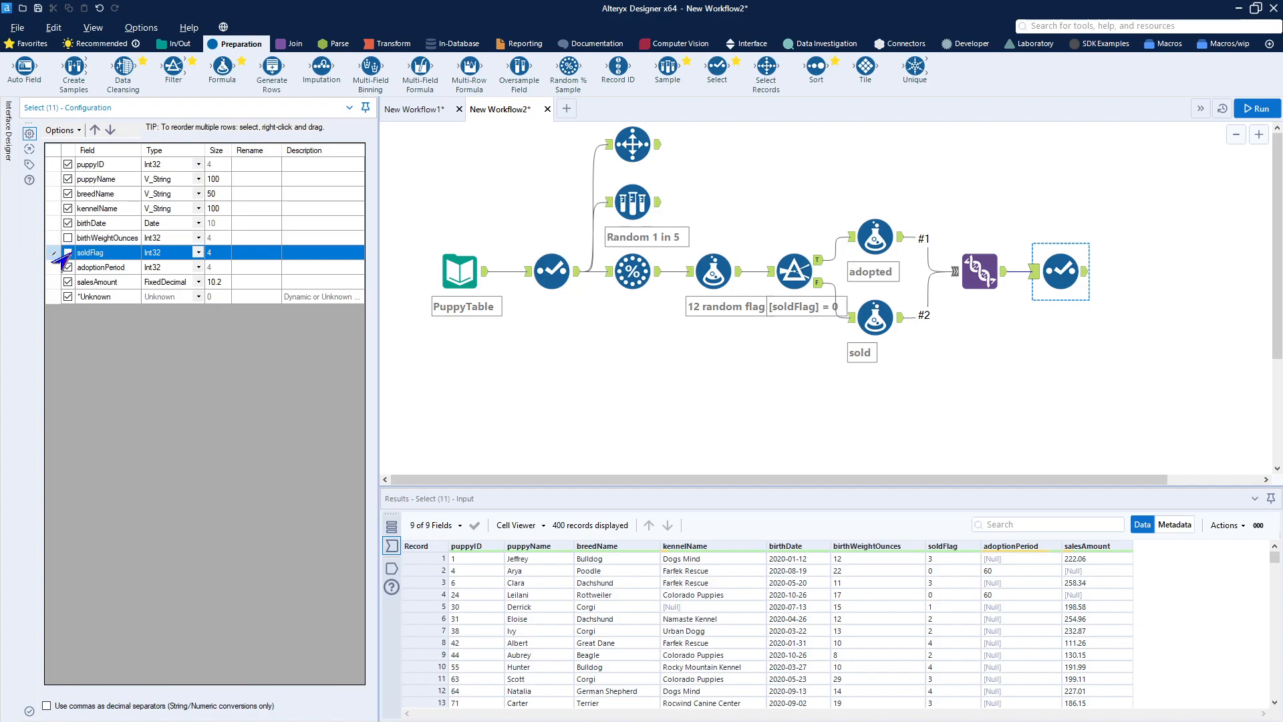
click(68, 251)
Paste the copied "random flag, sales date" Formula tool, connect it after the new Select tool, and expand its salesDate expression.
click(1026, 368)
key(ctrl+v)
mouse_move(1059, 376)
mouse_down()
mouse_move(1087, 304)
mouse_move(1129, 262)
mouse_up()
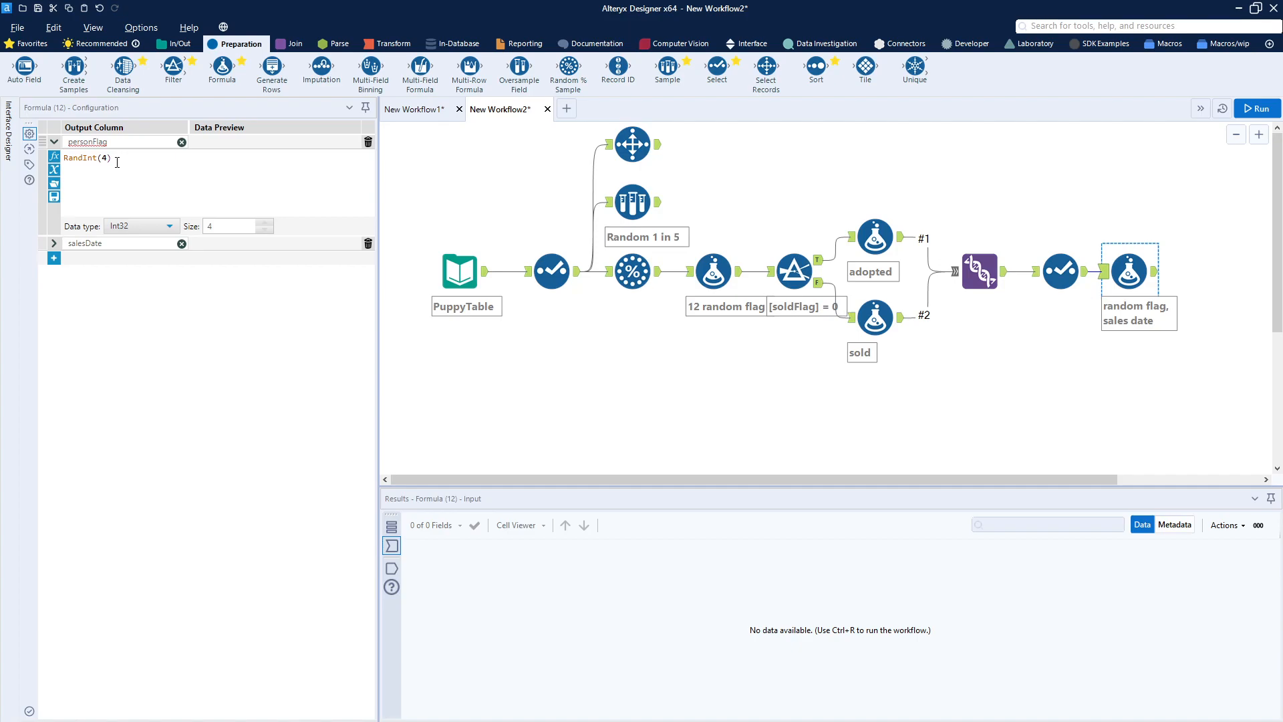
click(54, 243)
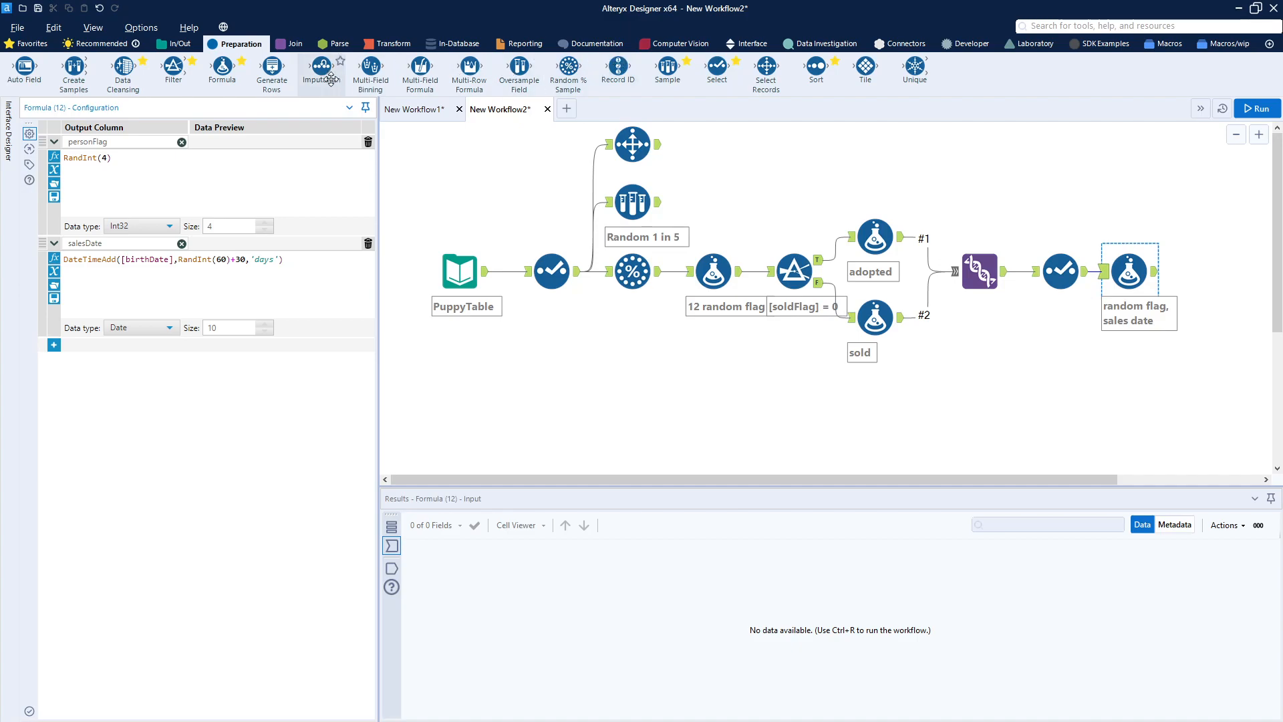
Add a Filter tool after the "random flag, sales date" Formula tool with the basic condition personFlag = 0.
drag(173, 66, 1221, 271)
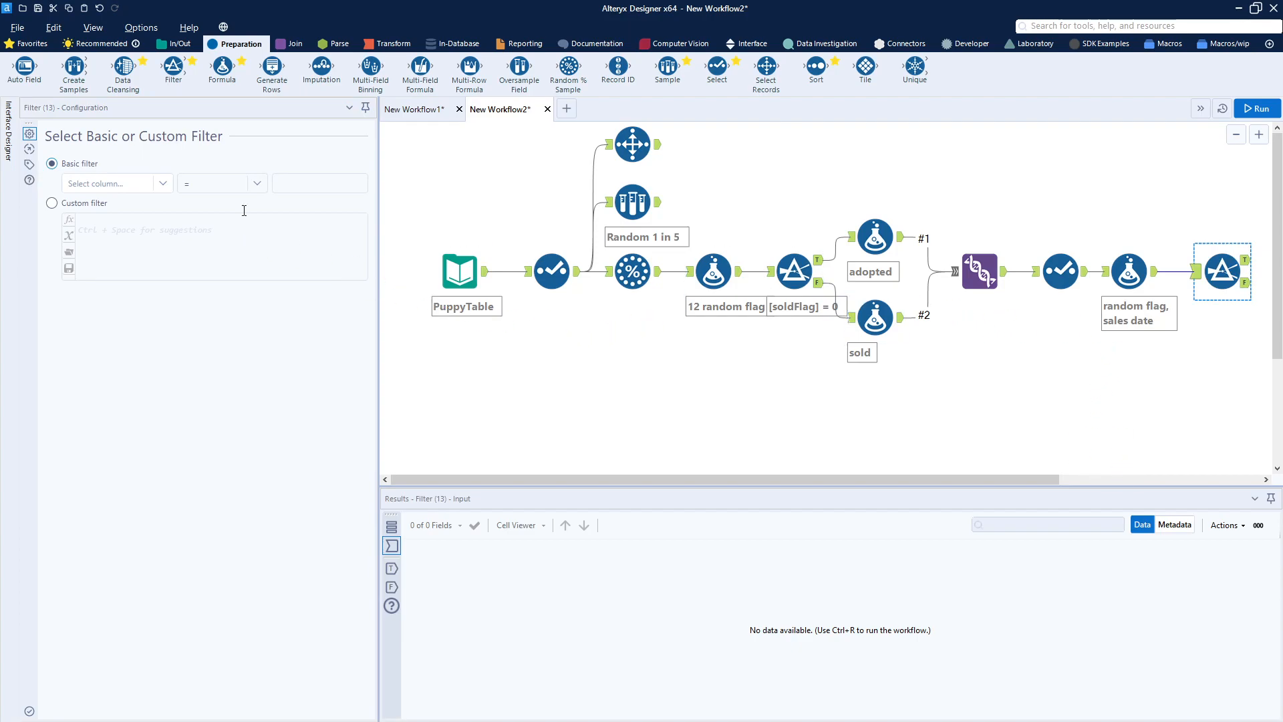
click(161, 183)
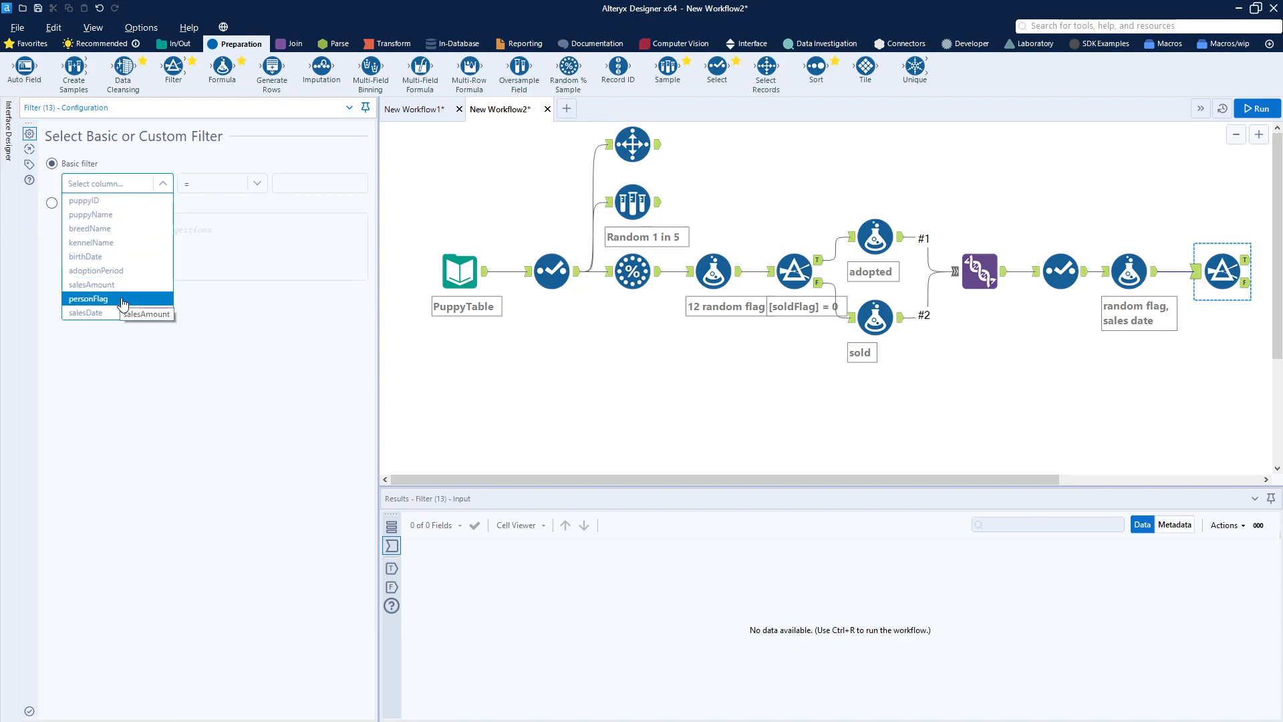
click(121, 300)
click(328, 185)
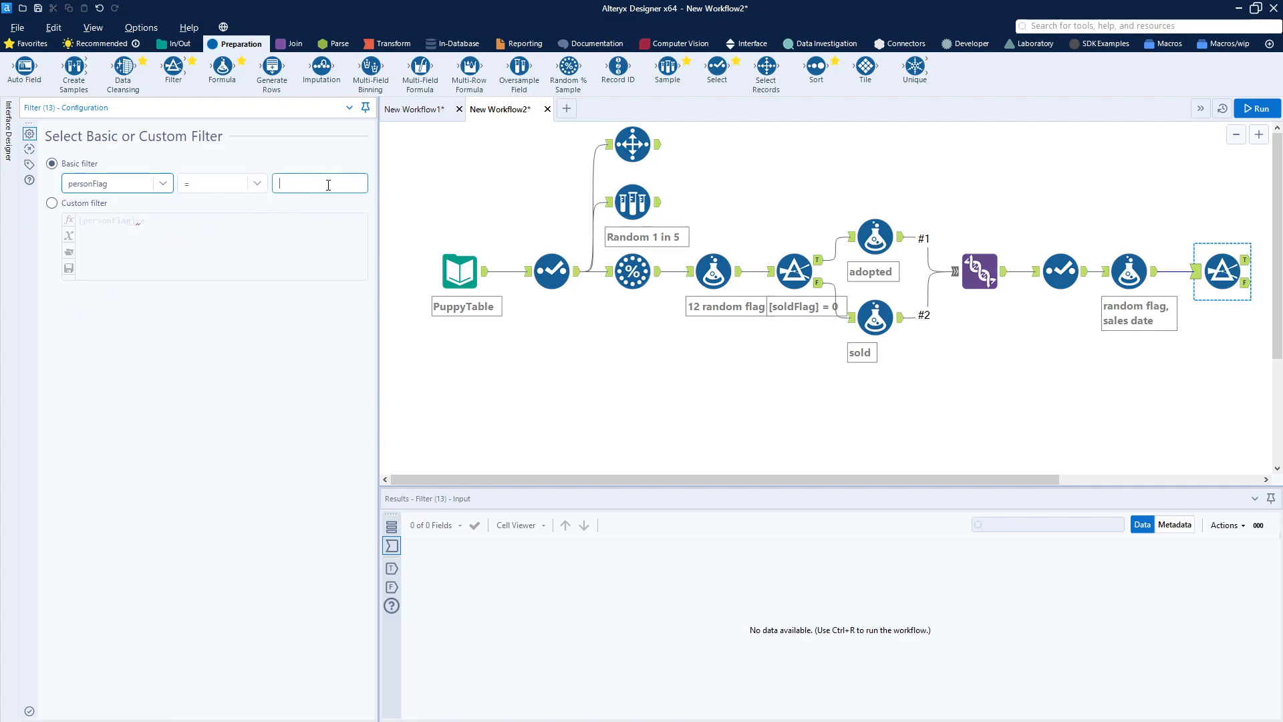
text(0)
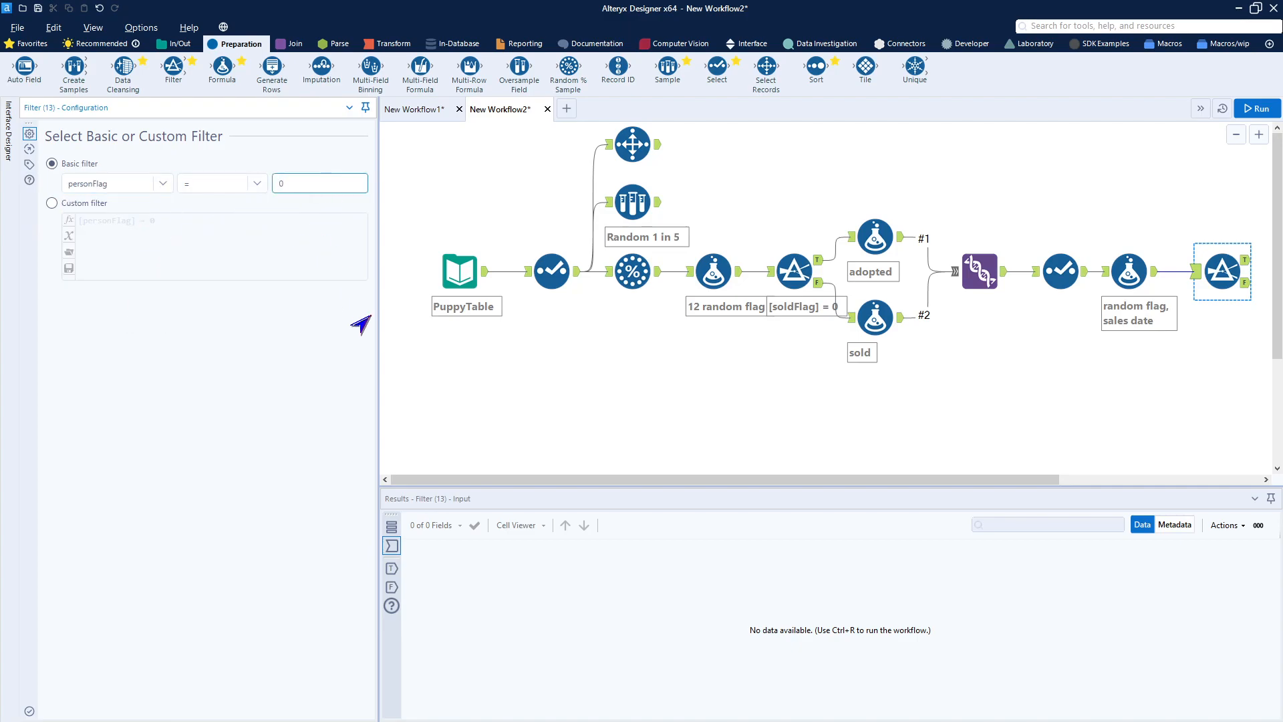
click(459, 387)
key(ctrl+r)
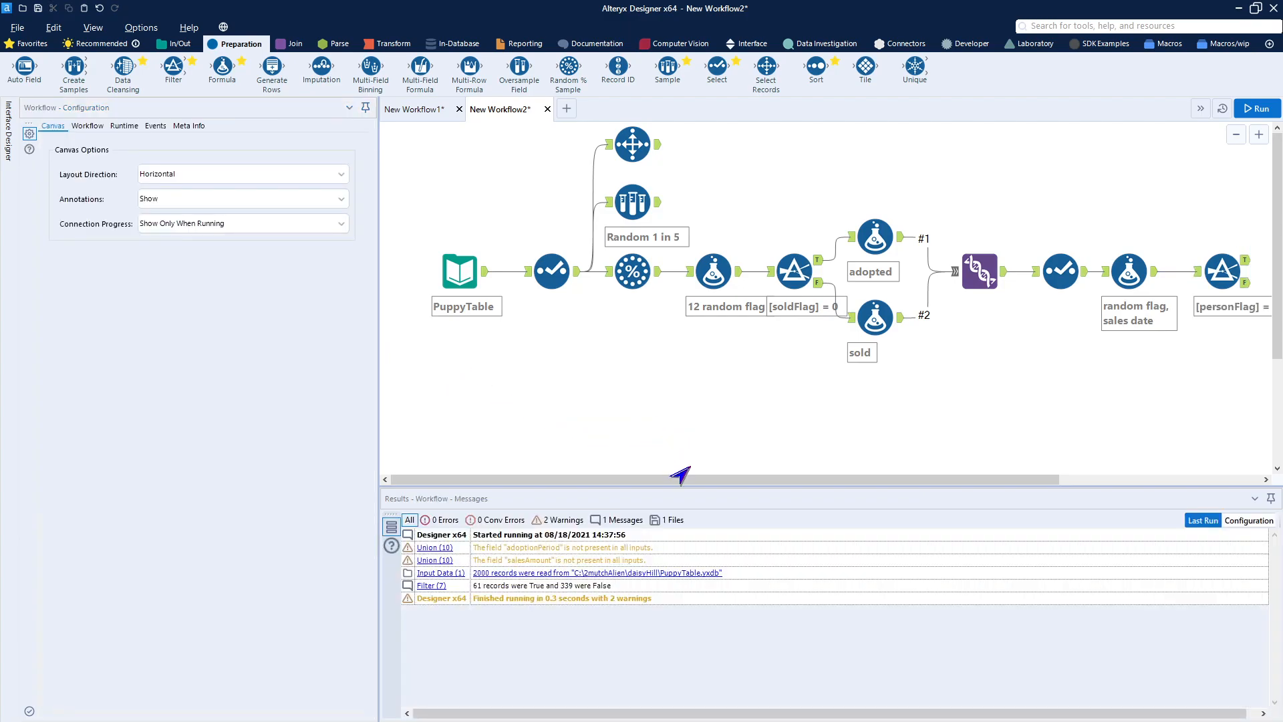
Place a Text Input tool annotated "15 names from web" above the Union tool and look through its rows.
drag(681, 480, 843, 480)
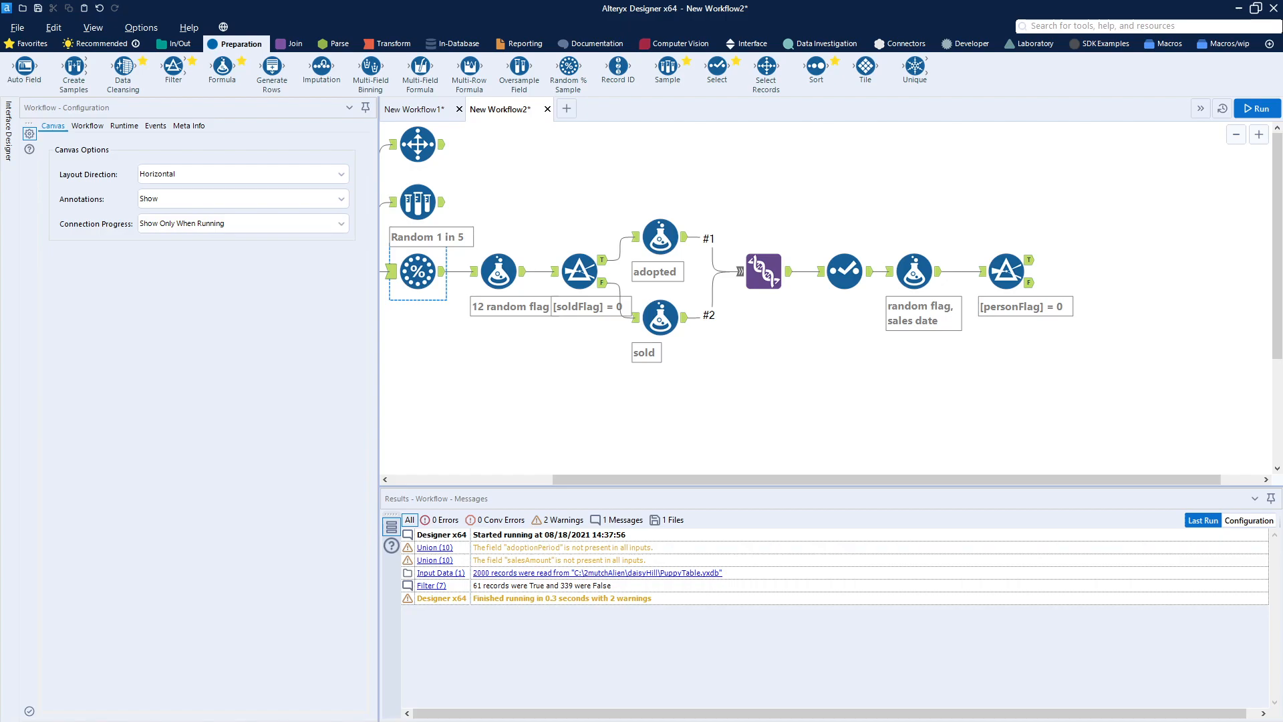
click(176, 44)
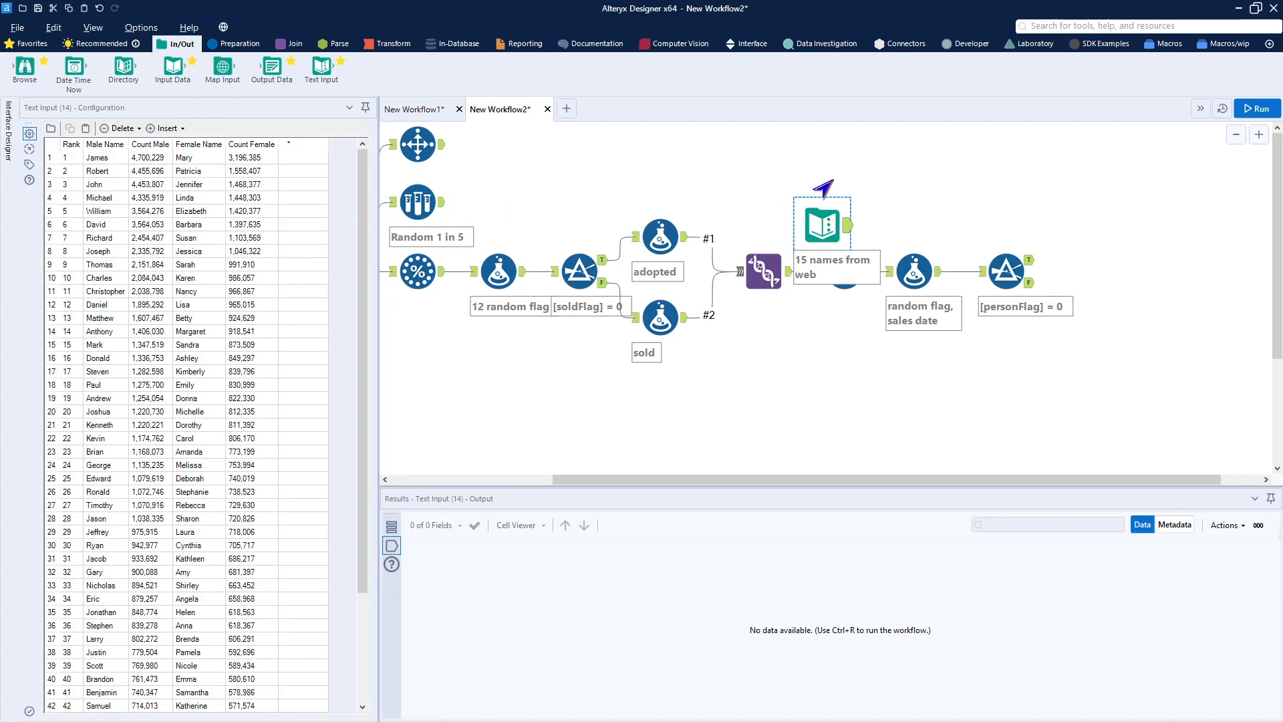
drag(820, 198, 766, 159)
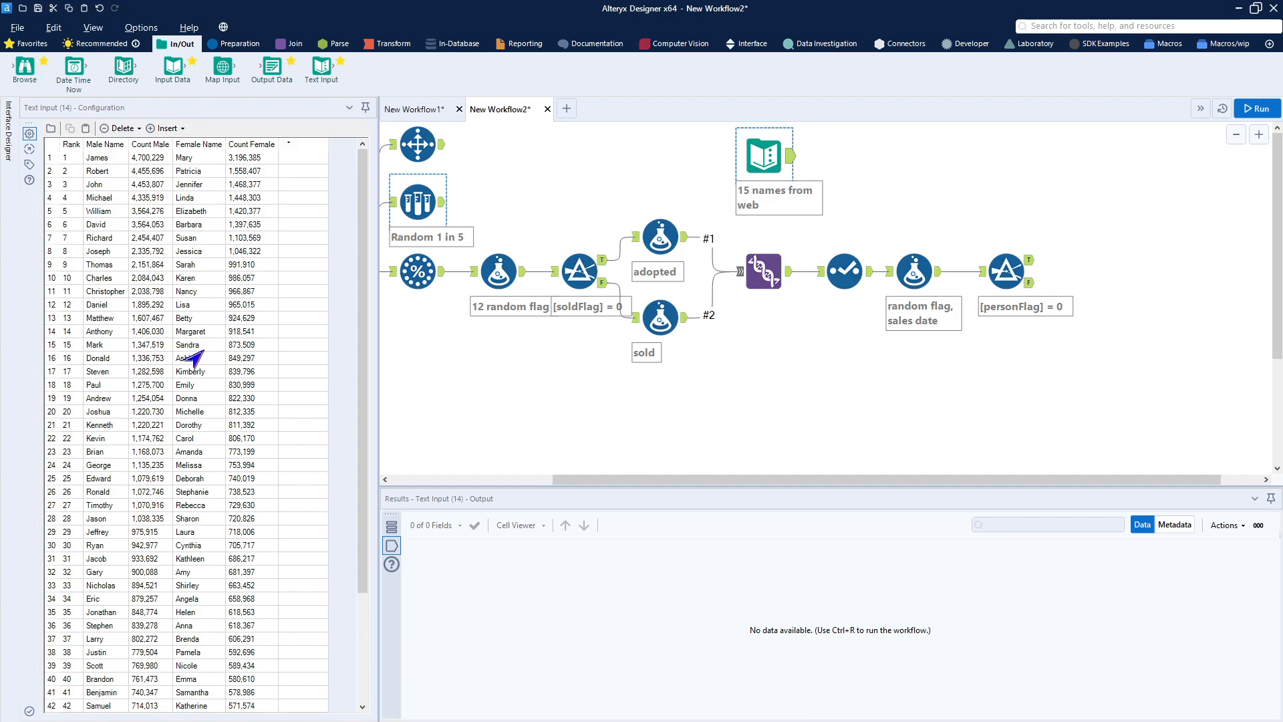
scroll(193, 359, down, 4)
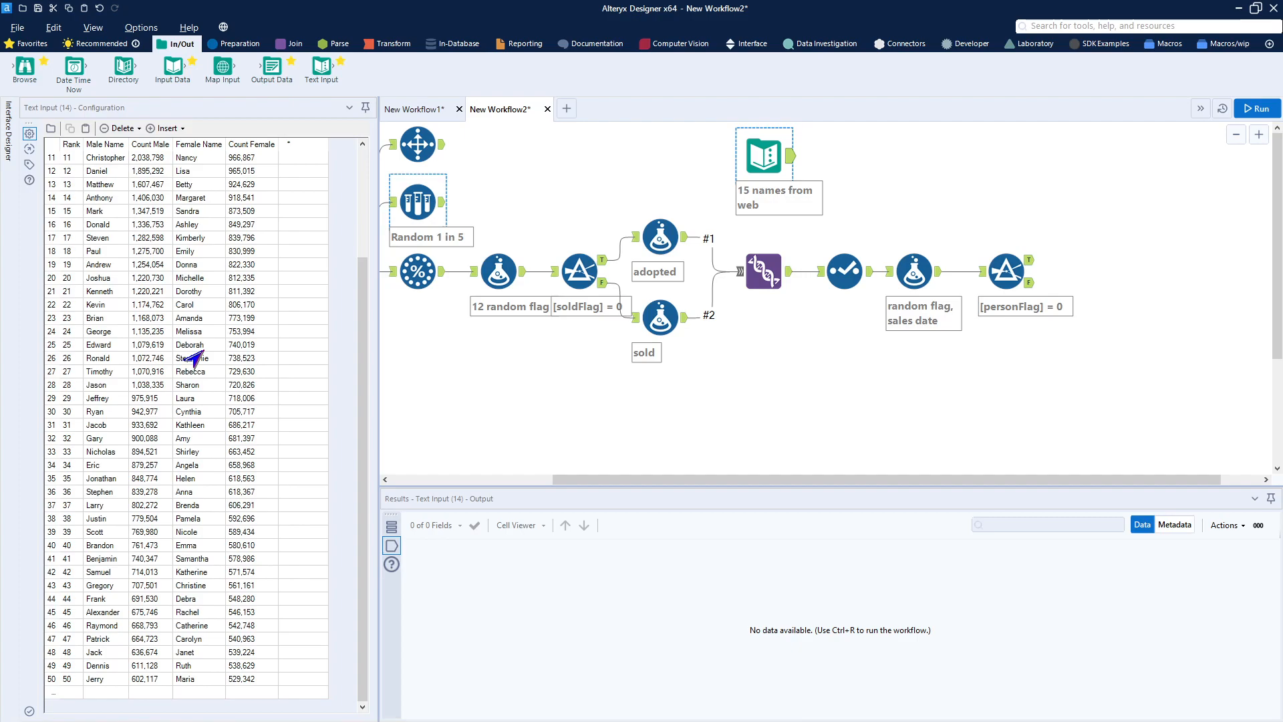
scroll(194, 359, up, 4)
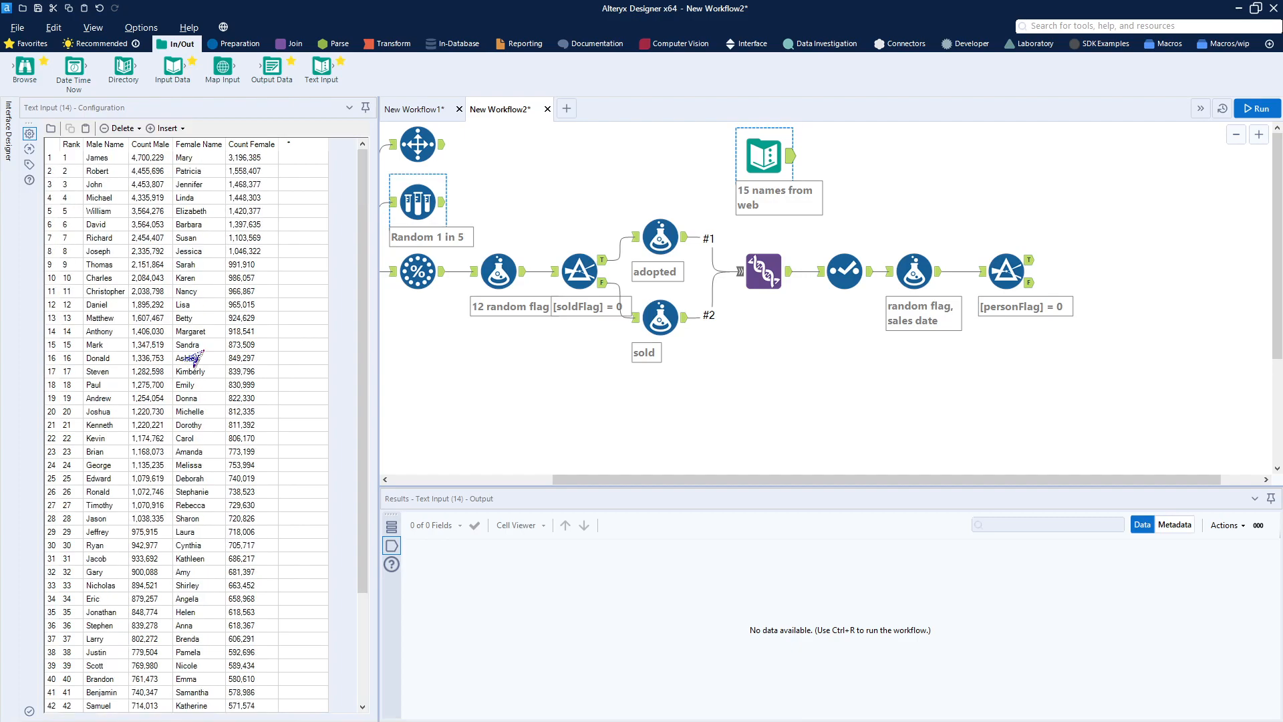
scroll(194, 358, down, 3)
scroll(194, 359, up, 3)
Add a Select tool after the names Text Input, deselect Rank, Count Male and Count Female, and run the workflow to inspect its output.
click(231, 47)
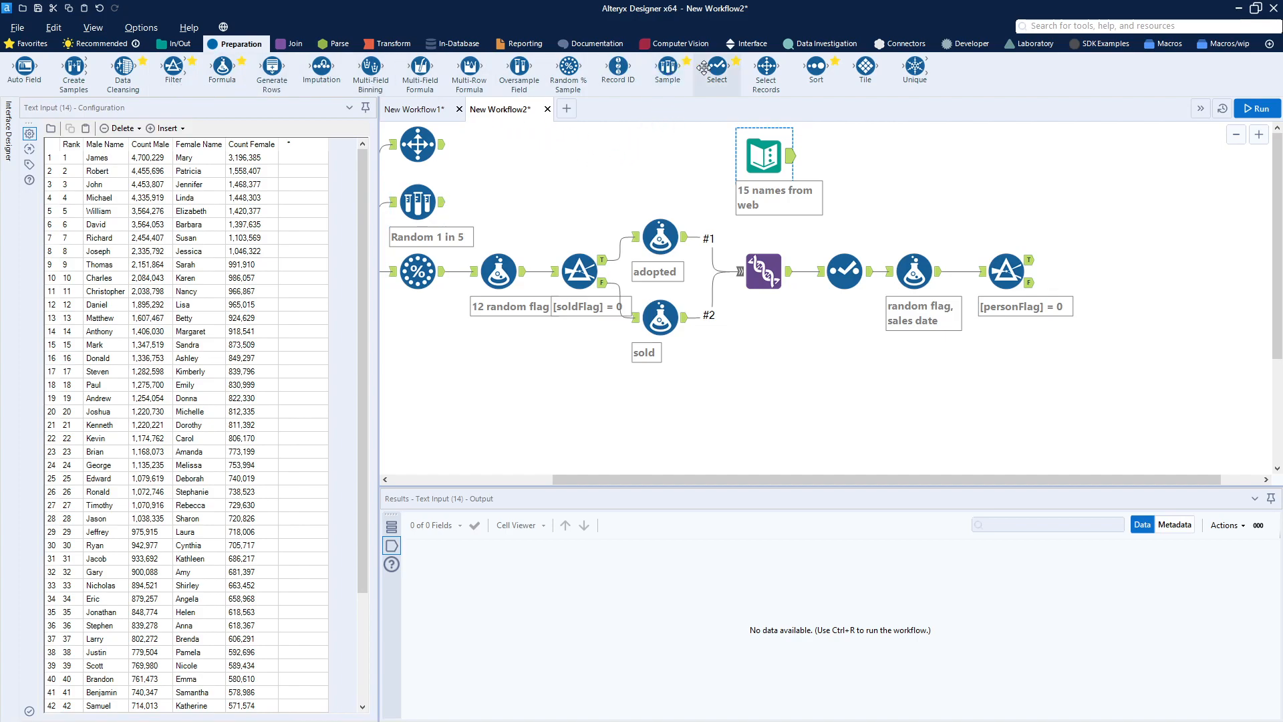
drag(715, 65, 857, 159)
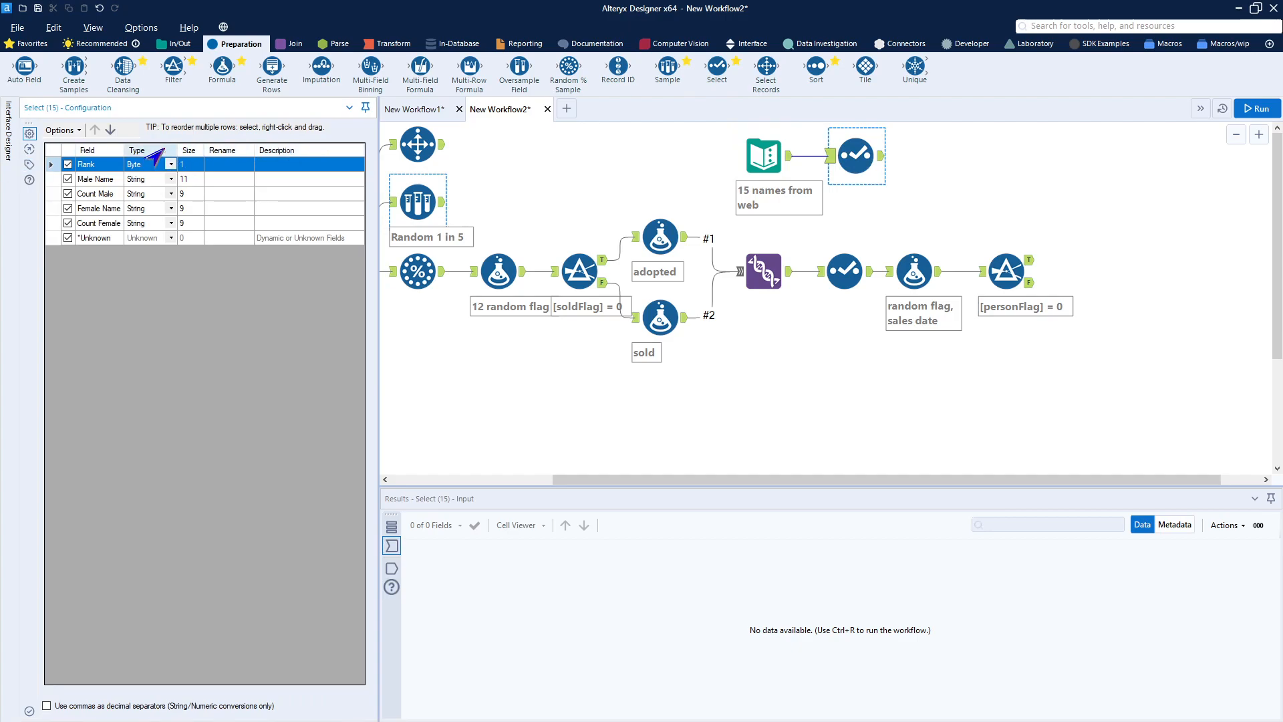
click(68, 164)
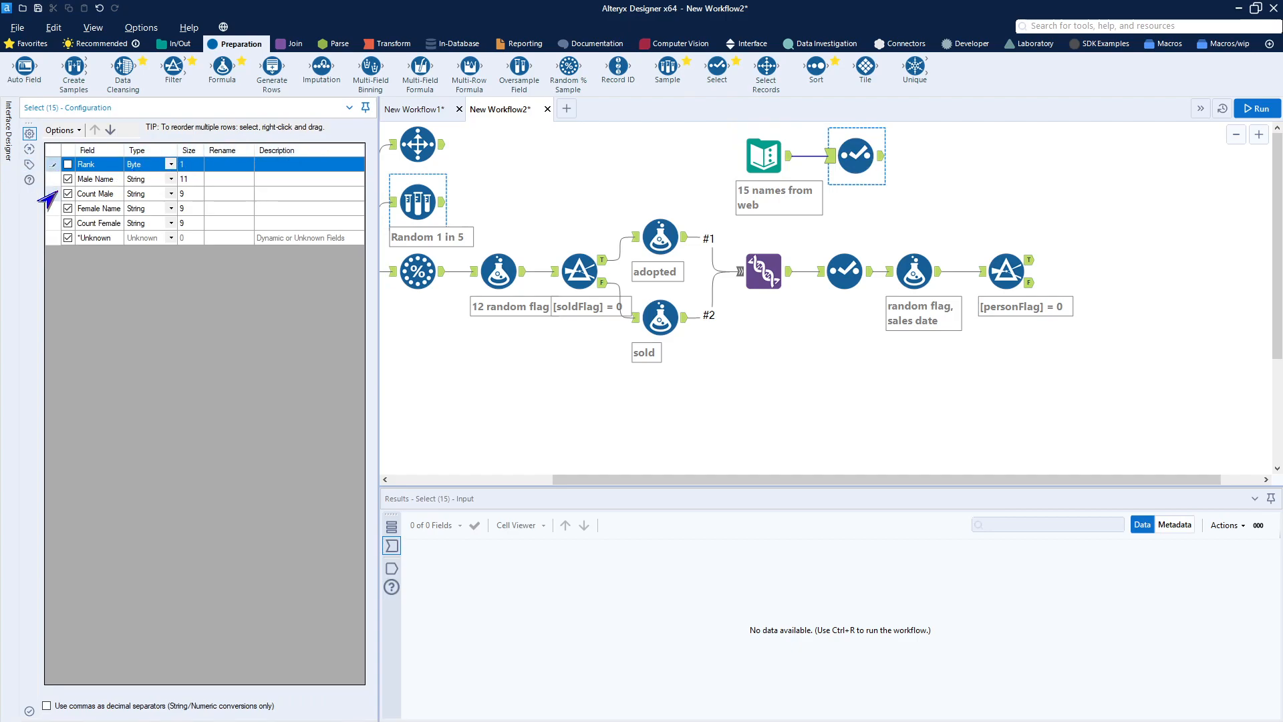
click(67, 194)
click(64, 223)
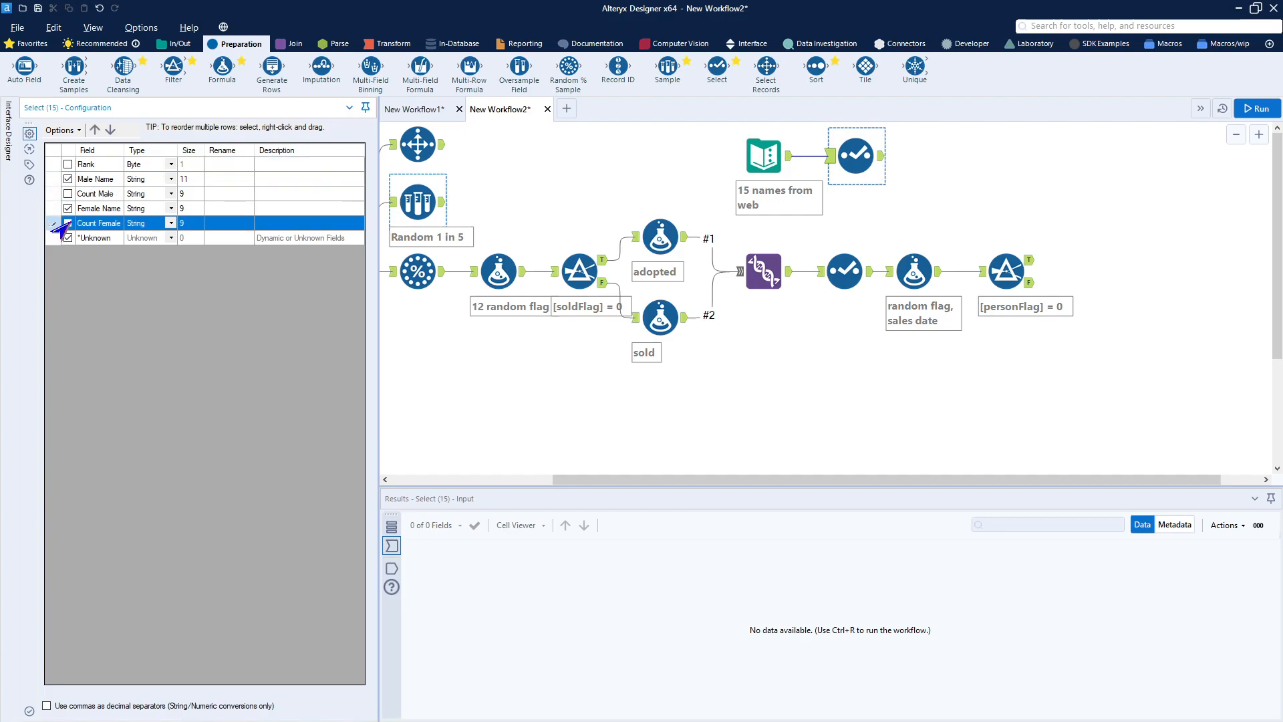
click(67, 223)
click(1253, 109)
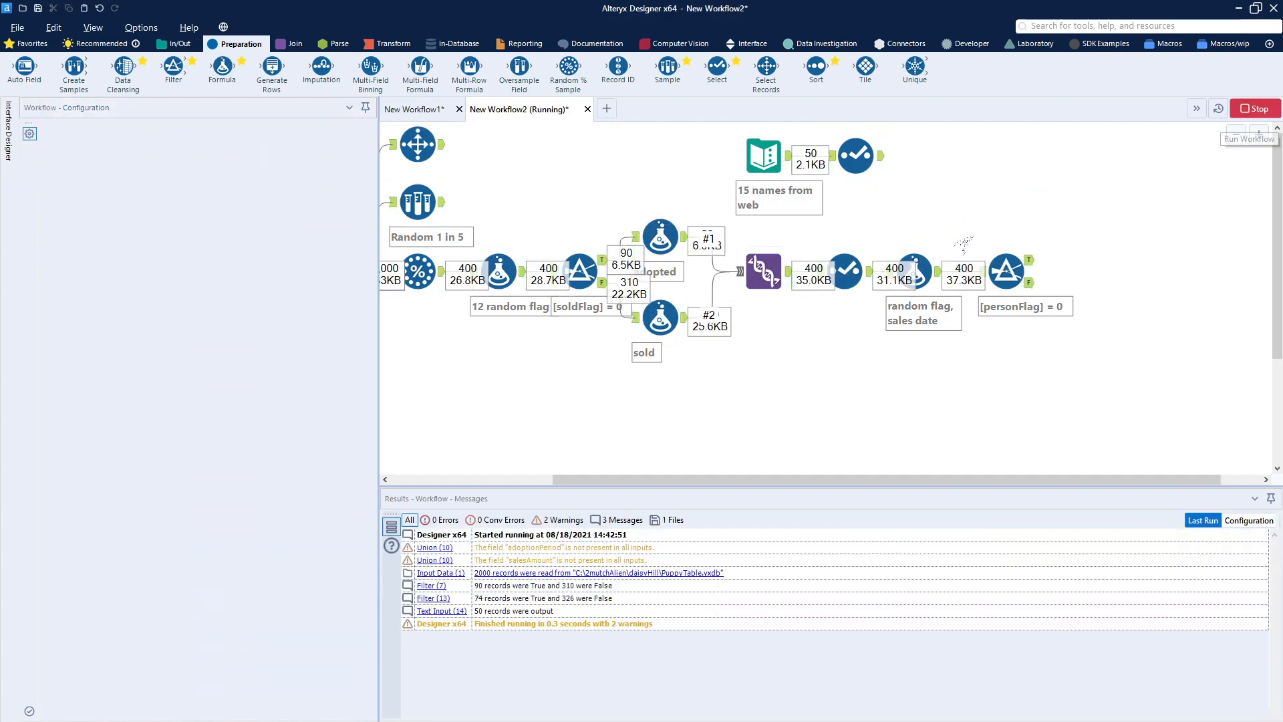
click(875, 163)
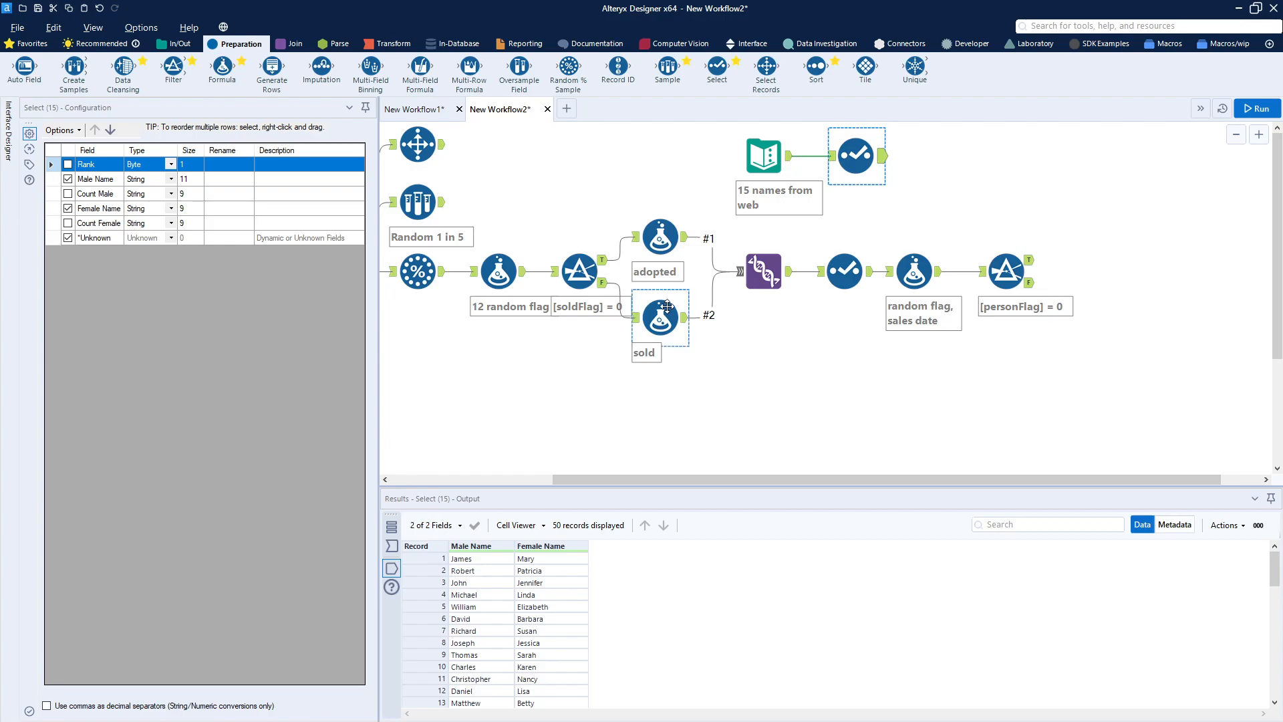
Add a Transpose tool after the names Select with Male Name and Female Name as data columns, and run the workflow to inspect its output.
click(388, 45)
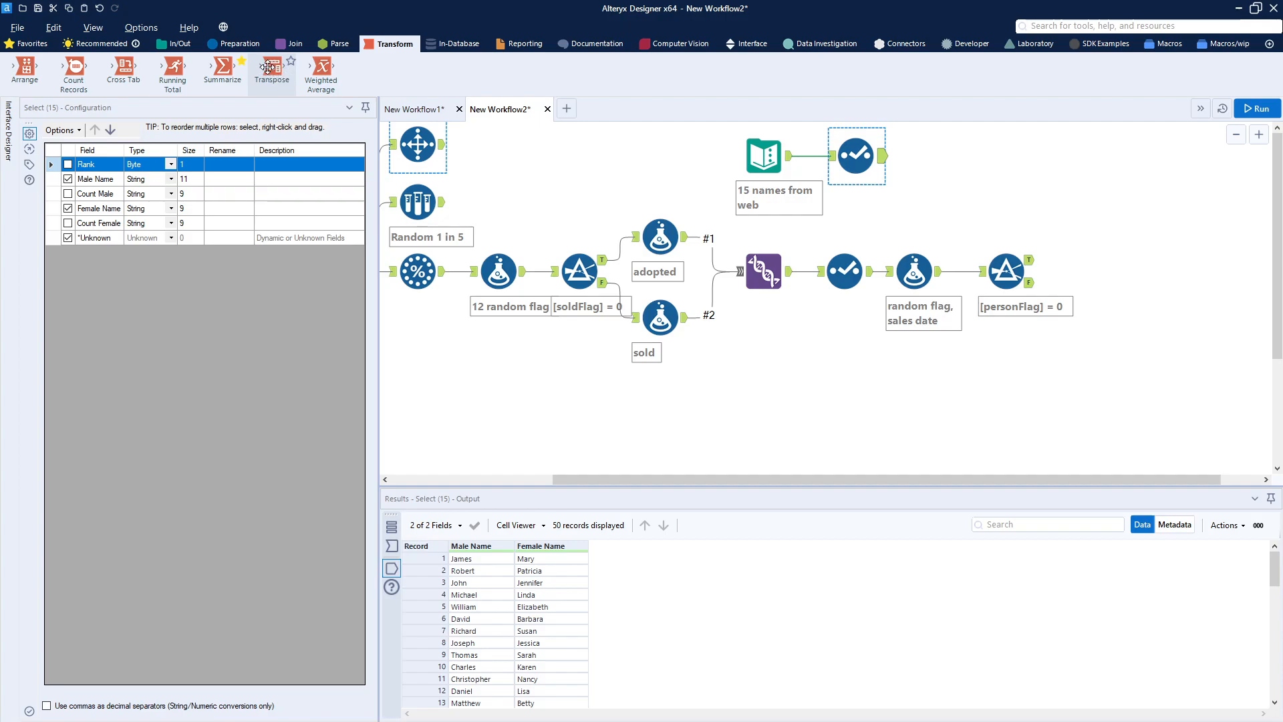
drag(273, 67, 942, 158)
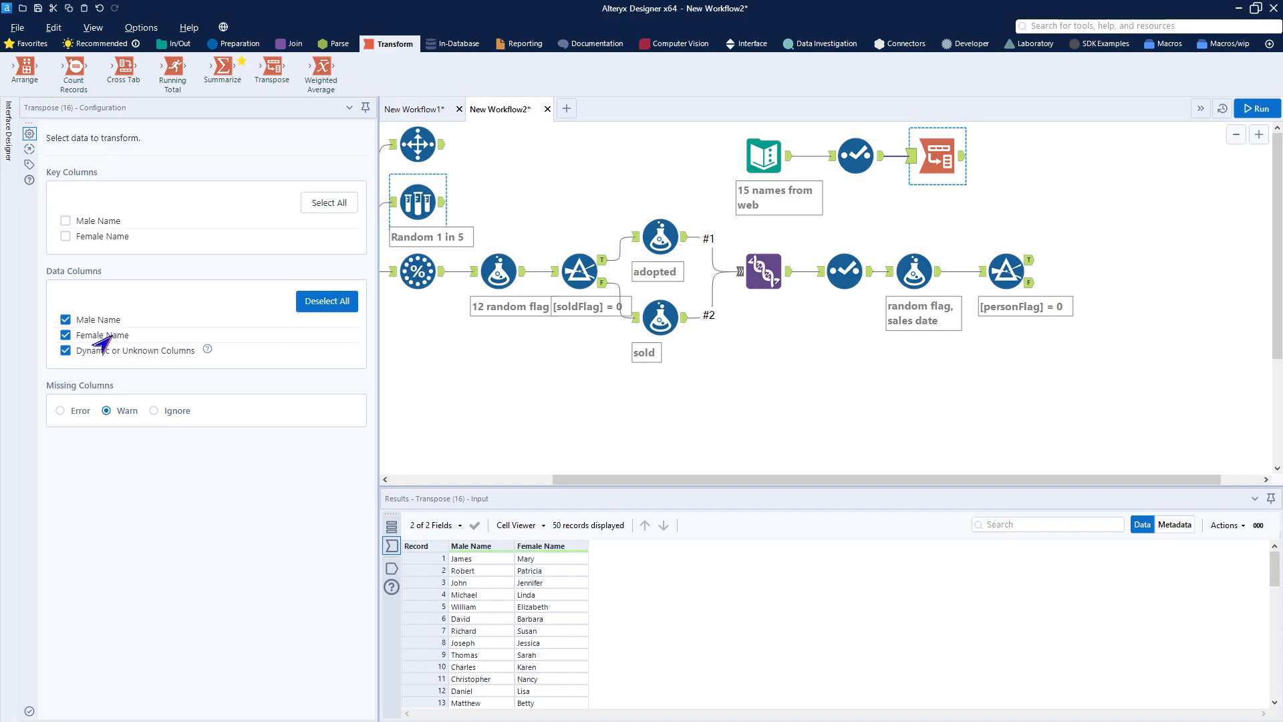
click(1249, 115)
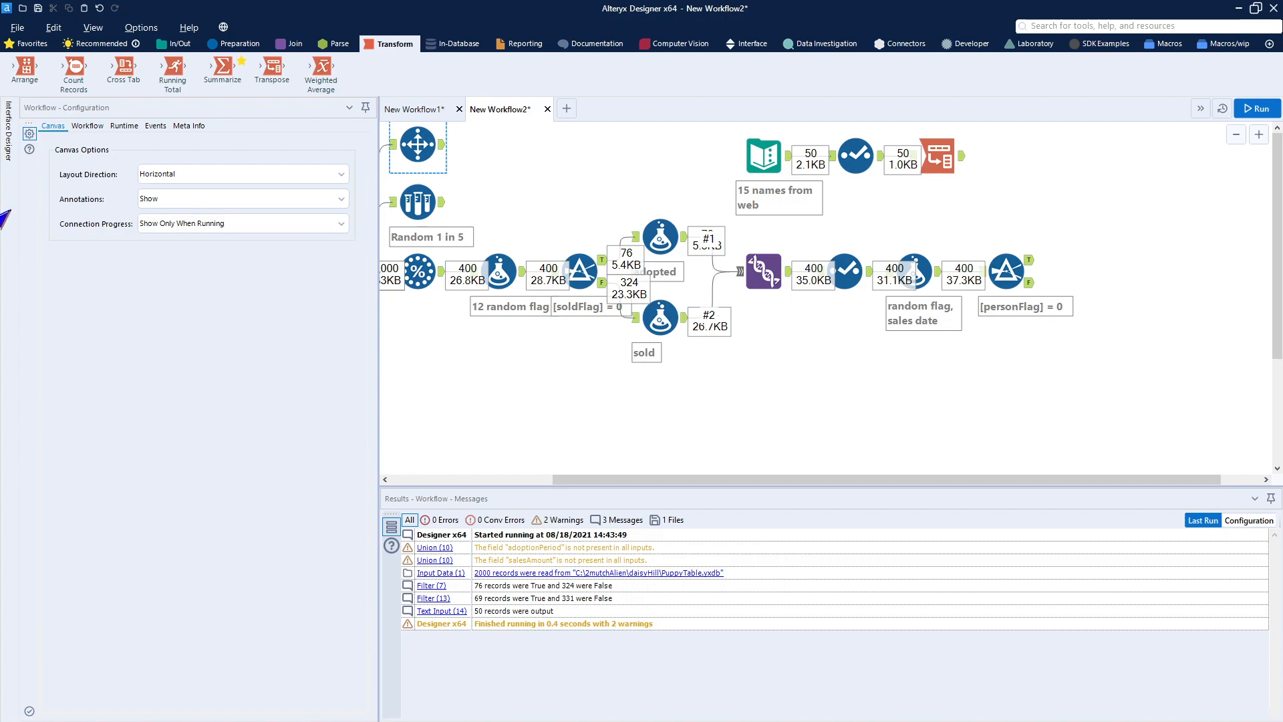
click(932, 164)
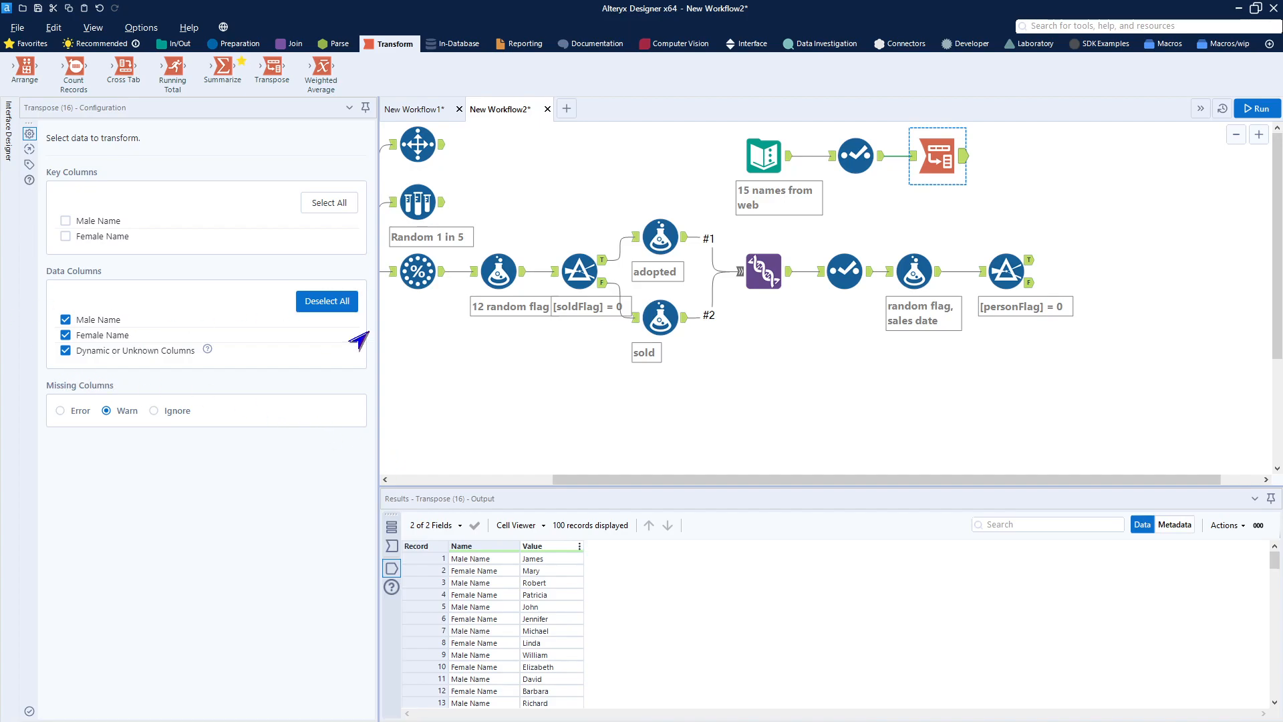
After the Transpose, add a Select tool that drops the Name field and a Record ID tool with the column named firstNameID.
click(230, 45)
drag(717, 67, 1018, 154)
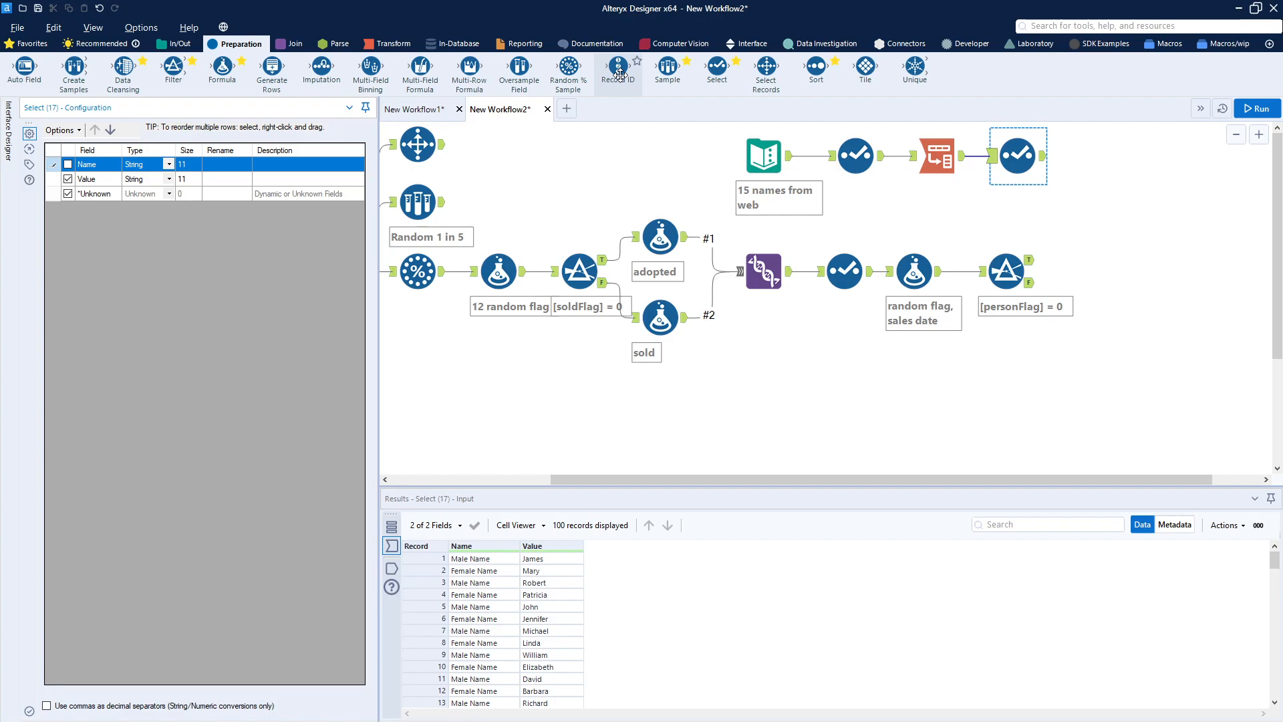
drag(619, 75, 1094, 155)
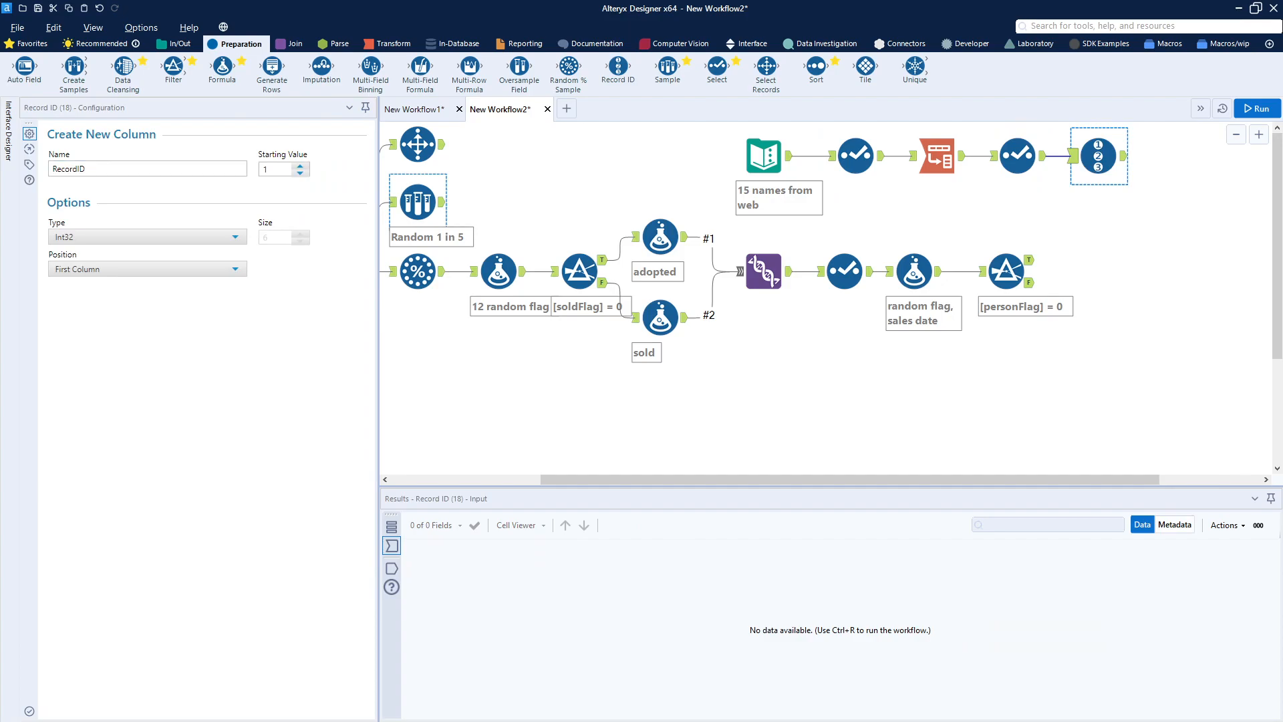
double_click(77, 168)
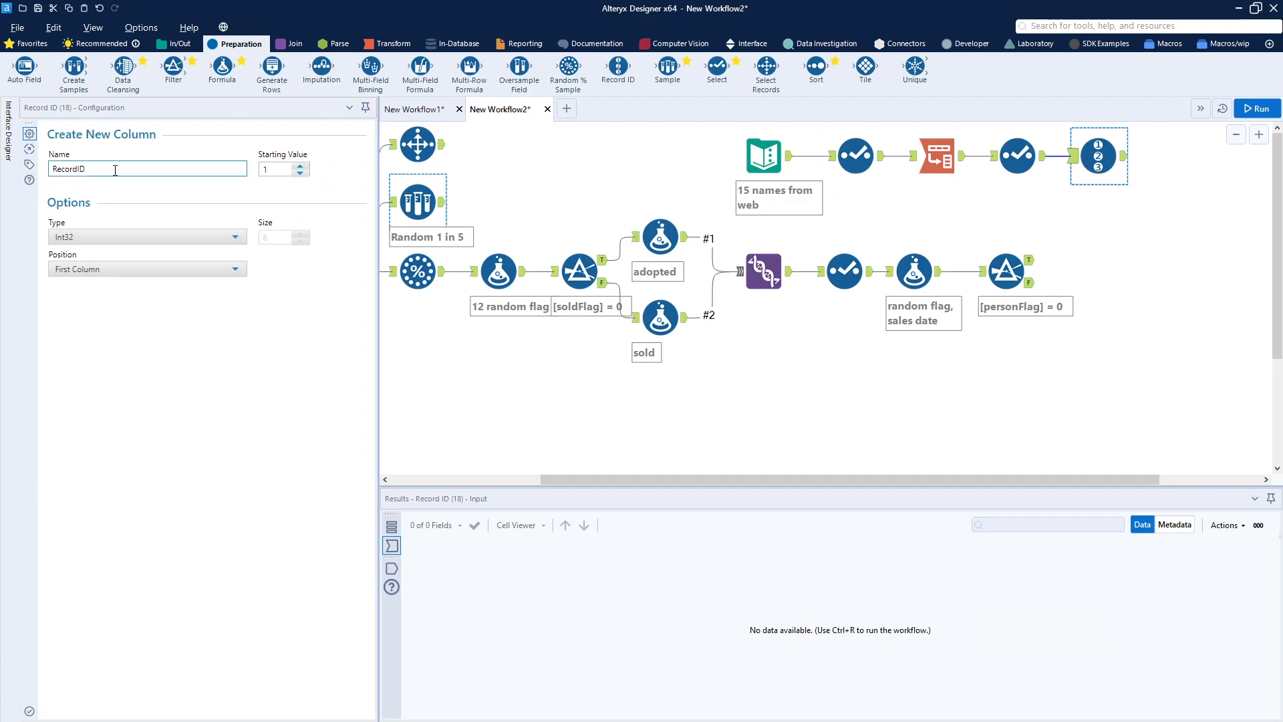
text(fir)
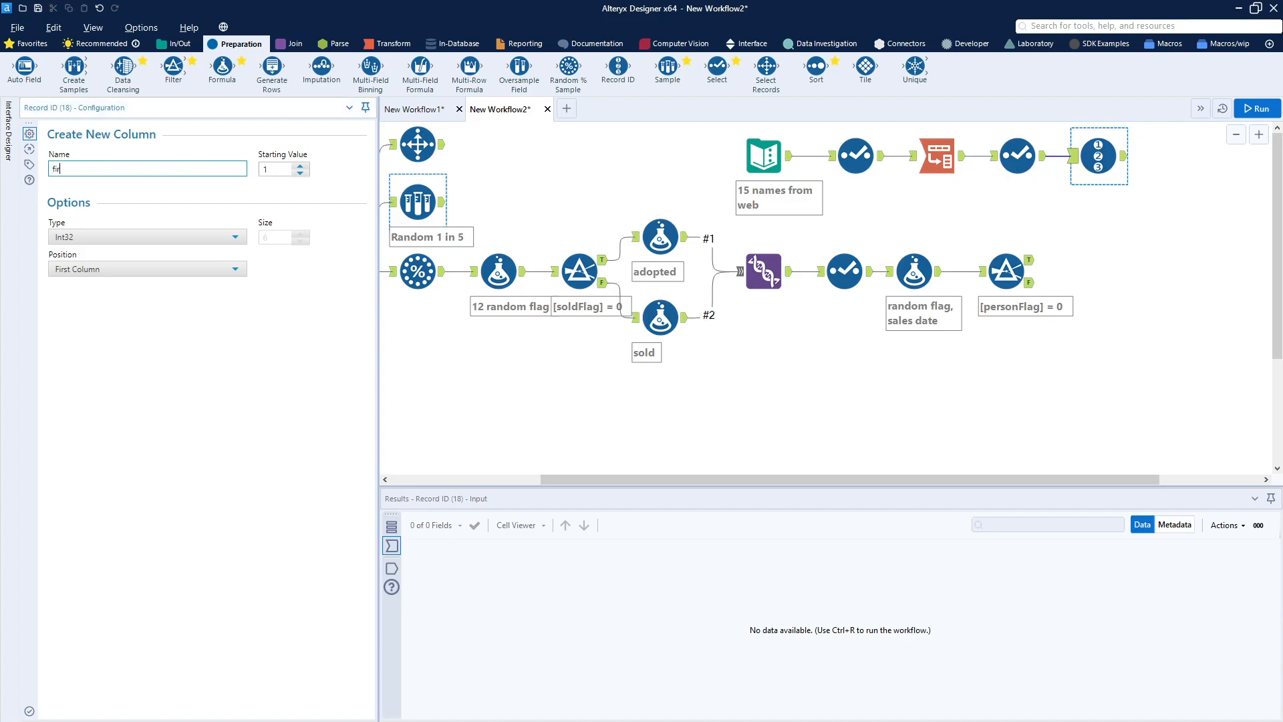
text(stNameID)
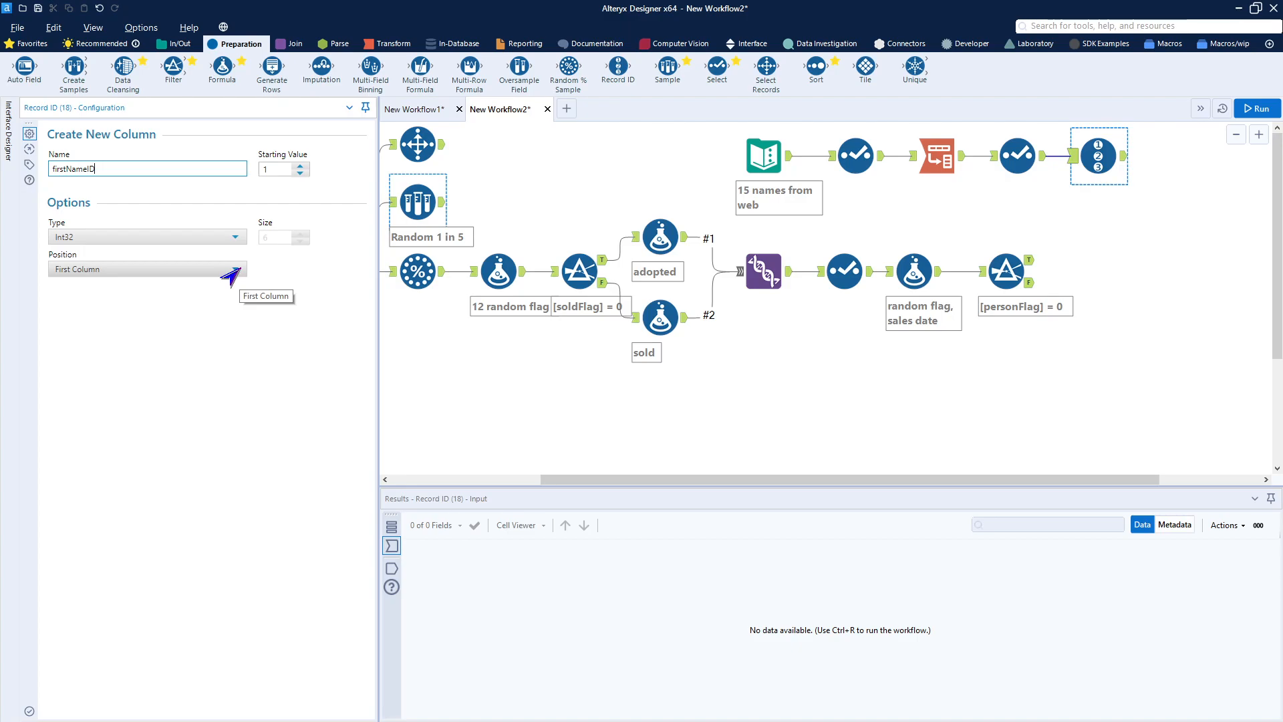
Run the workflow and look through the Record ID tool's output records.
click(1244, 108)
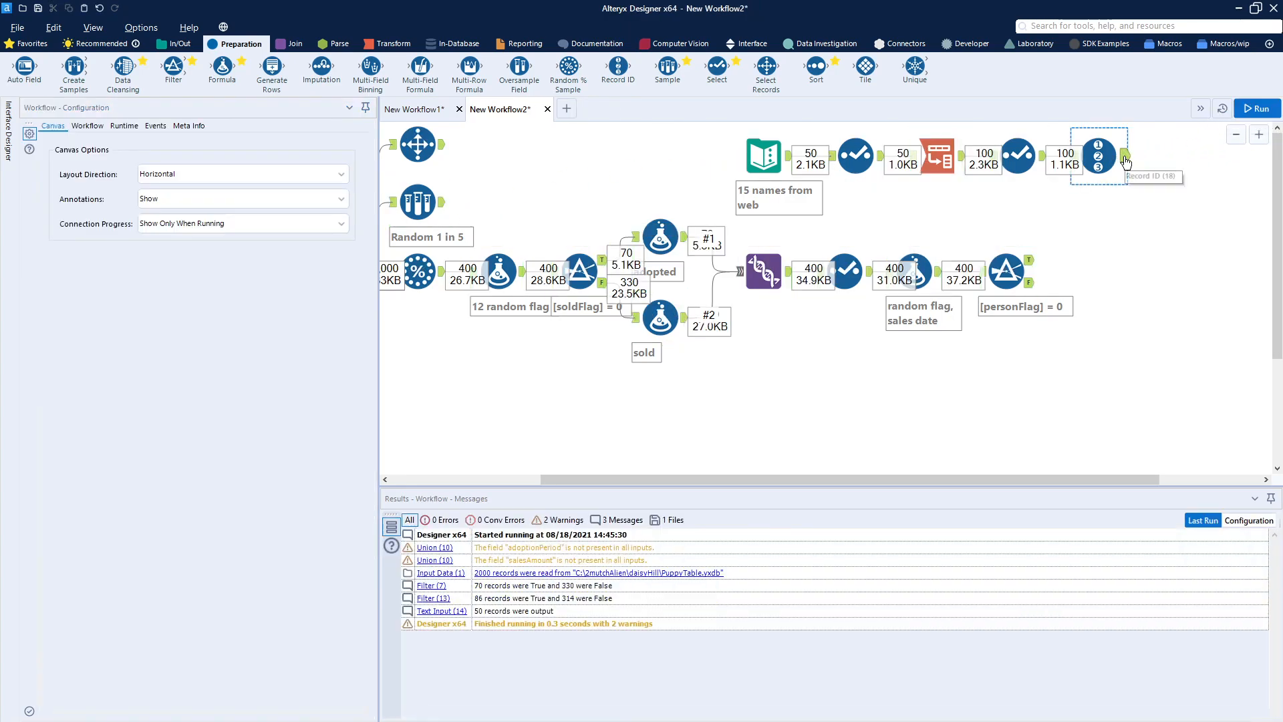
click(1126, 160)
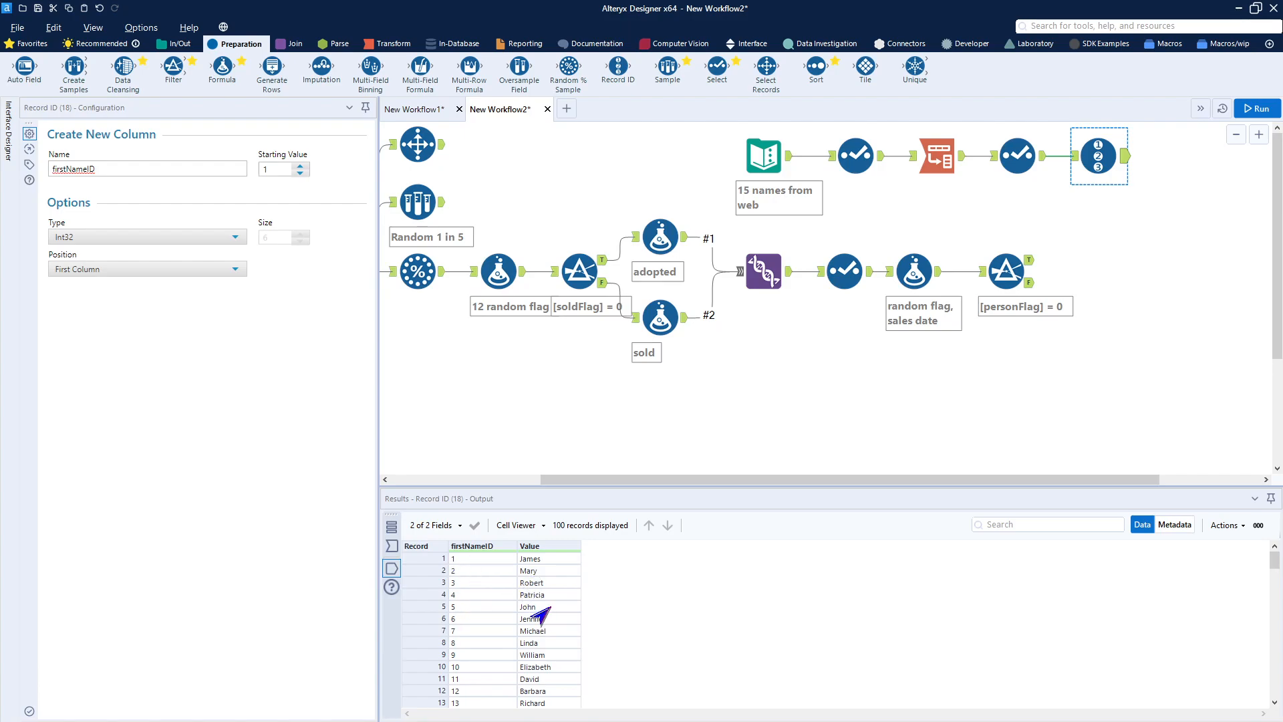
scroll(575, 666, down, 10)
scroll(574, 666, up, 10)
Paste the "person name" Formula tool, which sets firstNameID to RandInt(99)+1, and connect it to the personFlag Filter's True output.
click(1170, 257)
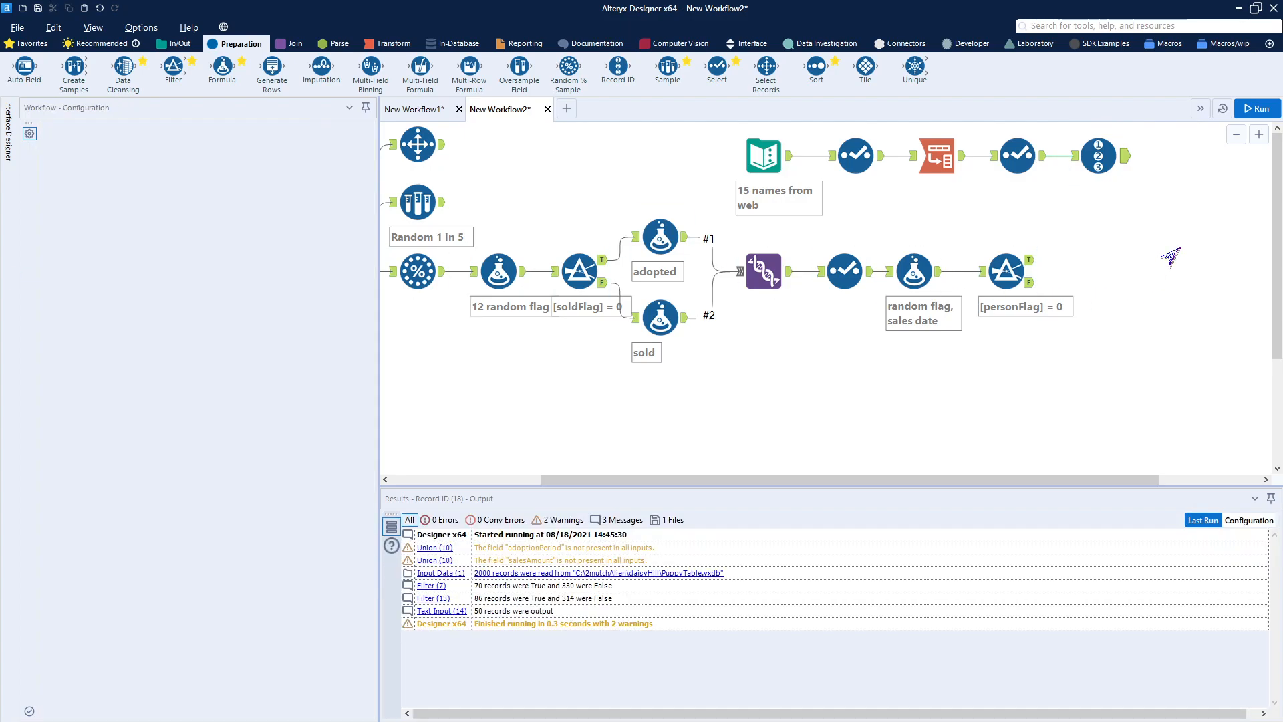
key(ctrl+v)
drag(1200, 270, 1099, 223)
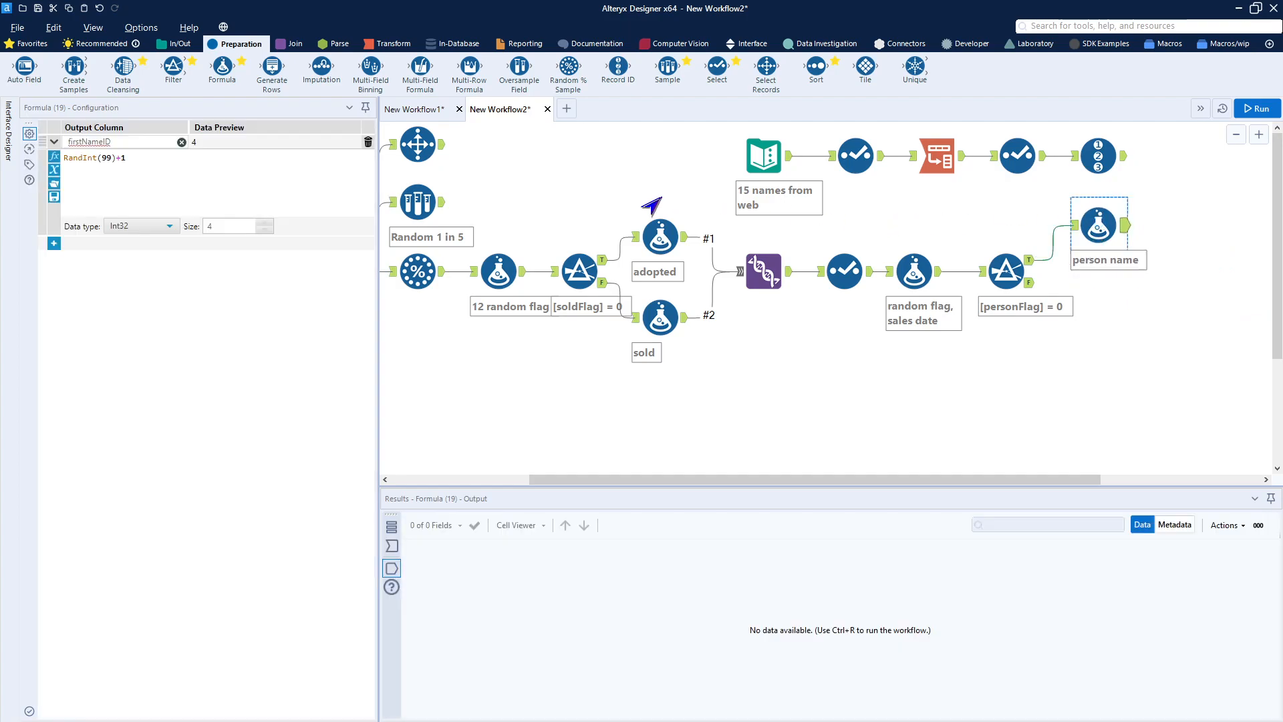
Add a Join tool with the Record ID output as left input and the "person name" Formula as right, matching on firstNameID.
click(149, 140)
click(287, 44)
drag(175, 70, 1189, 178)
drag(1125, 225, 1168, 194)
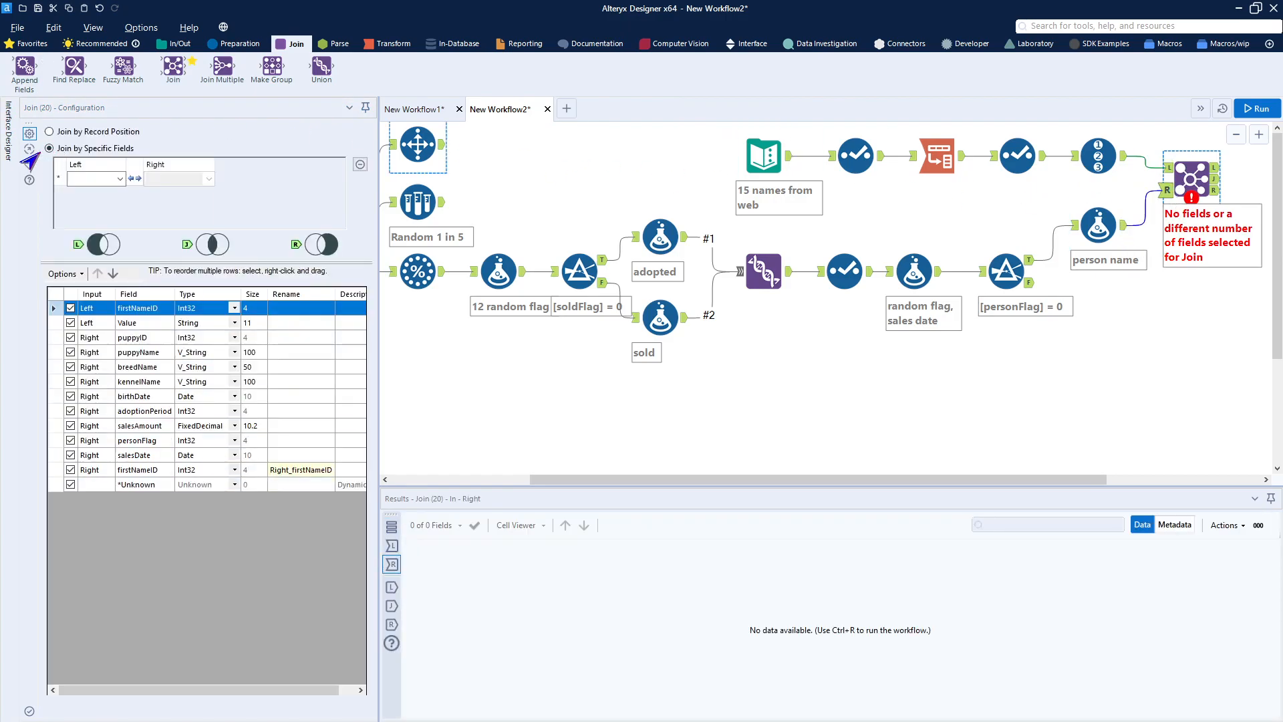
click(120, 178)
click(99, 199)
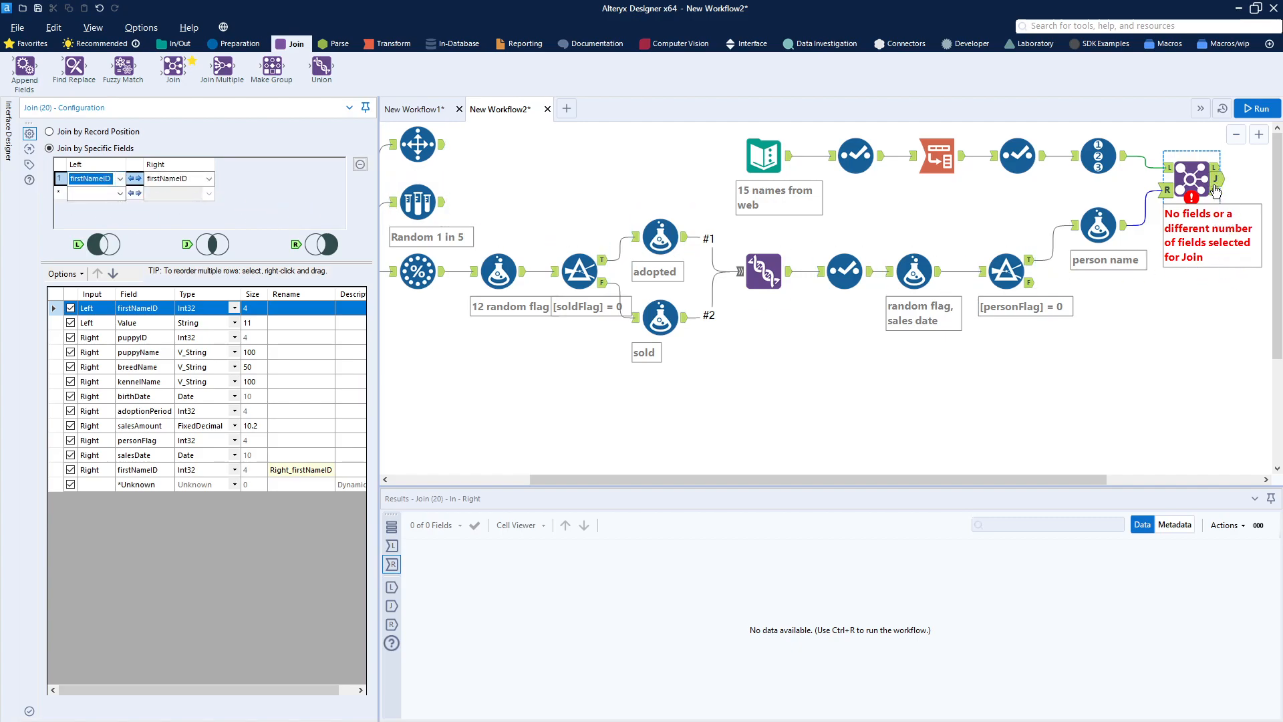
Run the workflow and examine the first-name Join's joined, left and right outputs, including the joined output's last columns.
click(1256, 109)
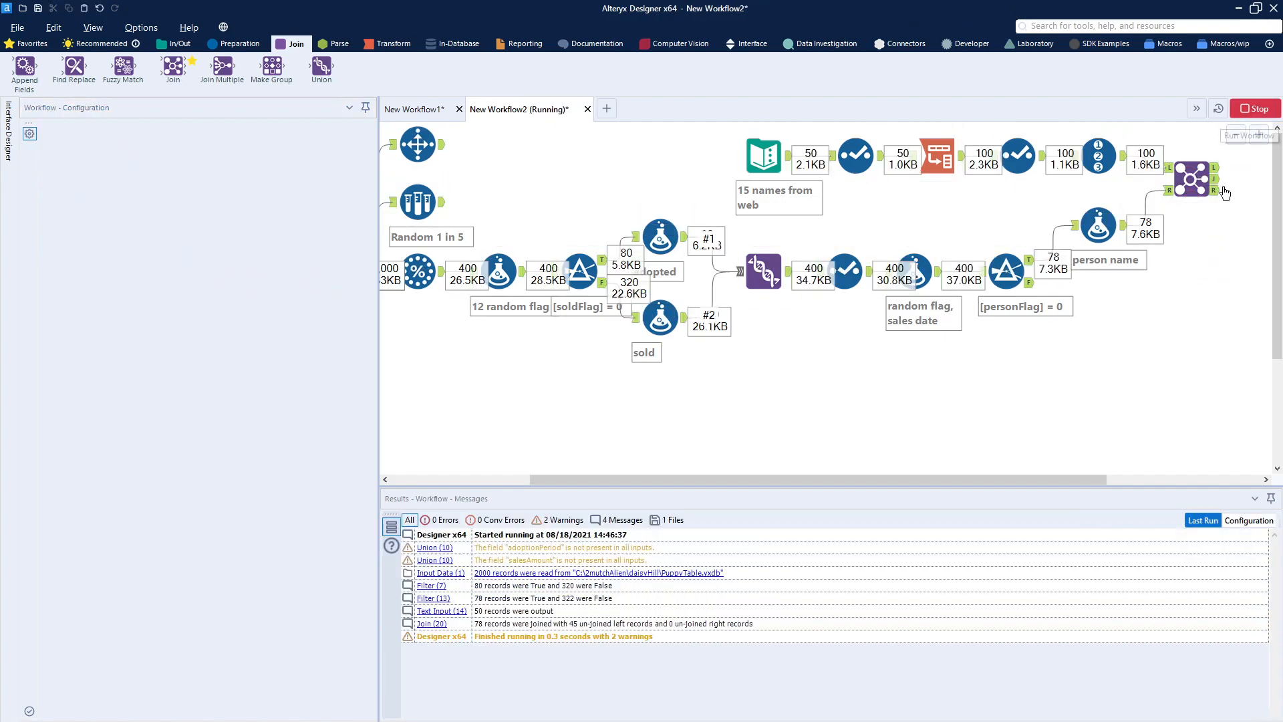
click(1216, 180)
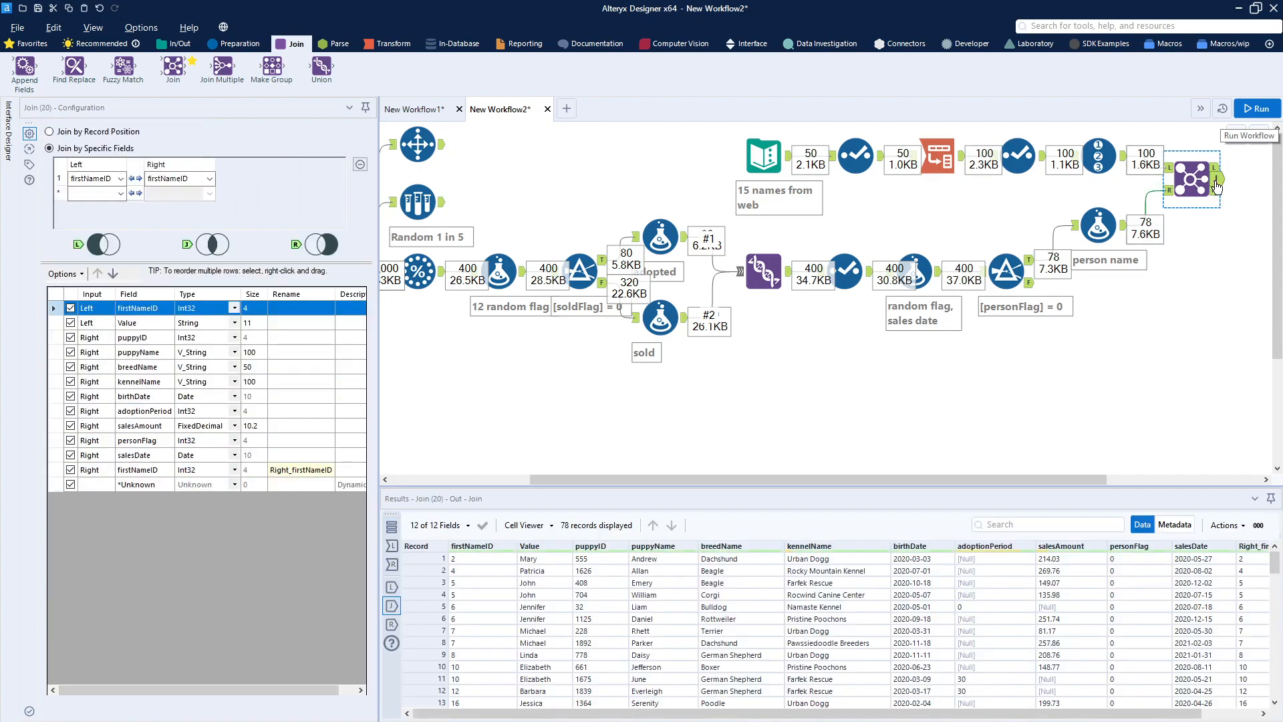
click(1214, 168)
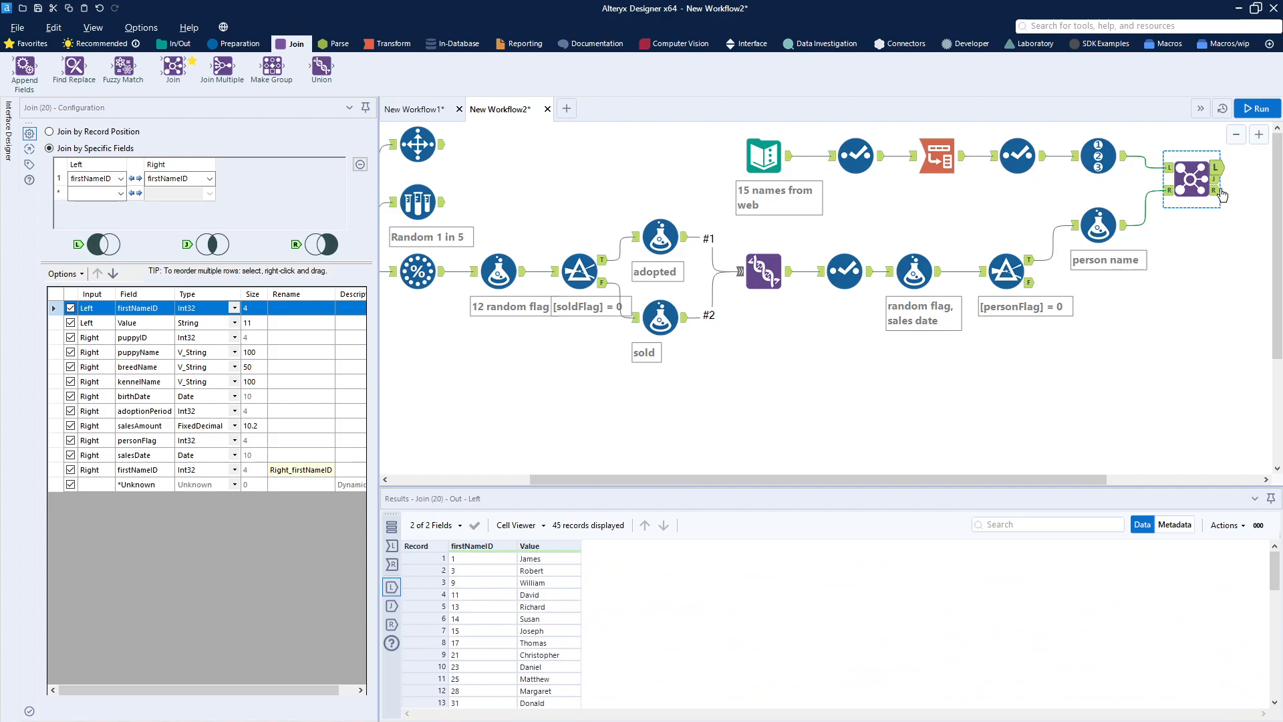
click(1215, 191)
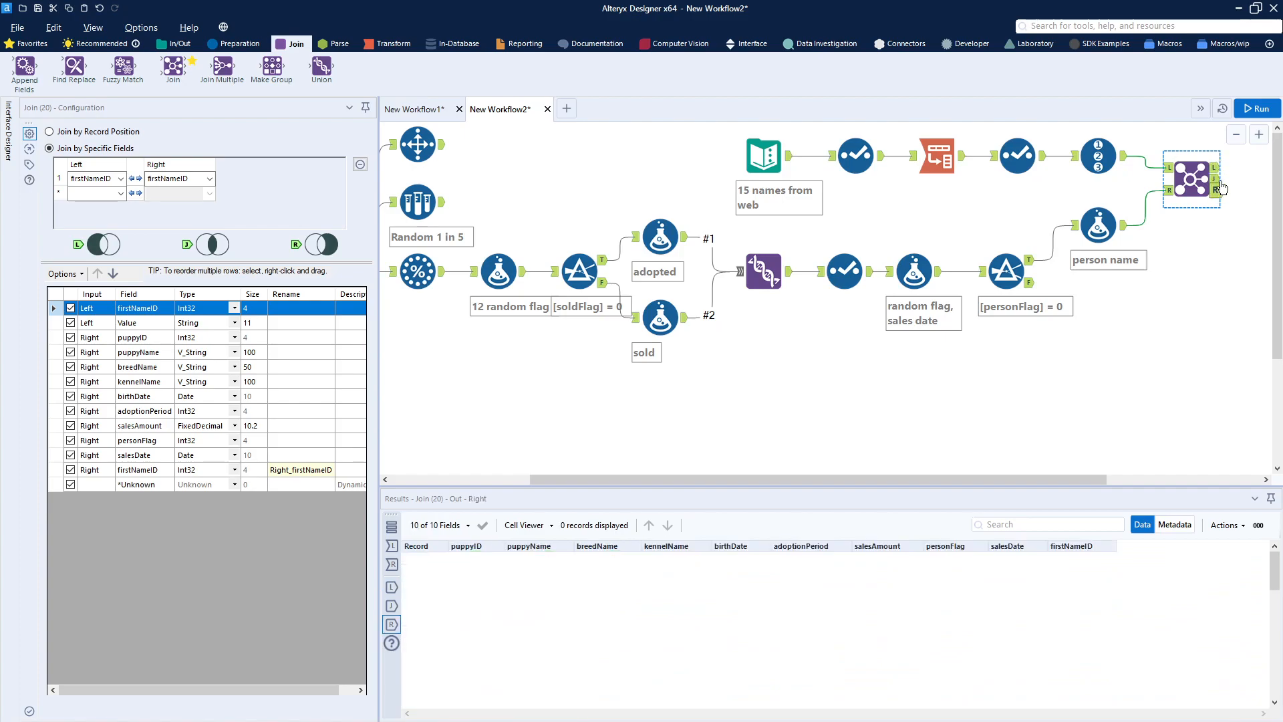
click(1215, 179)
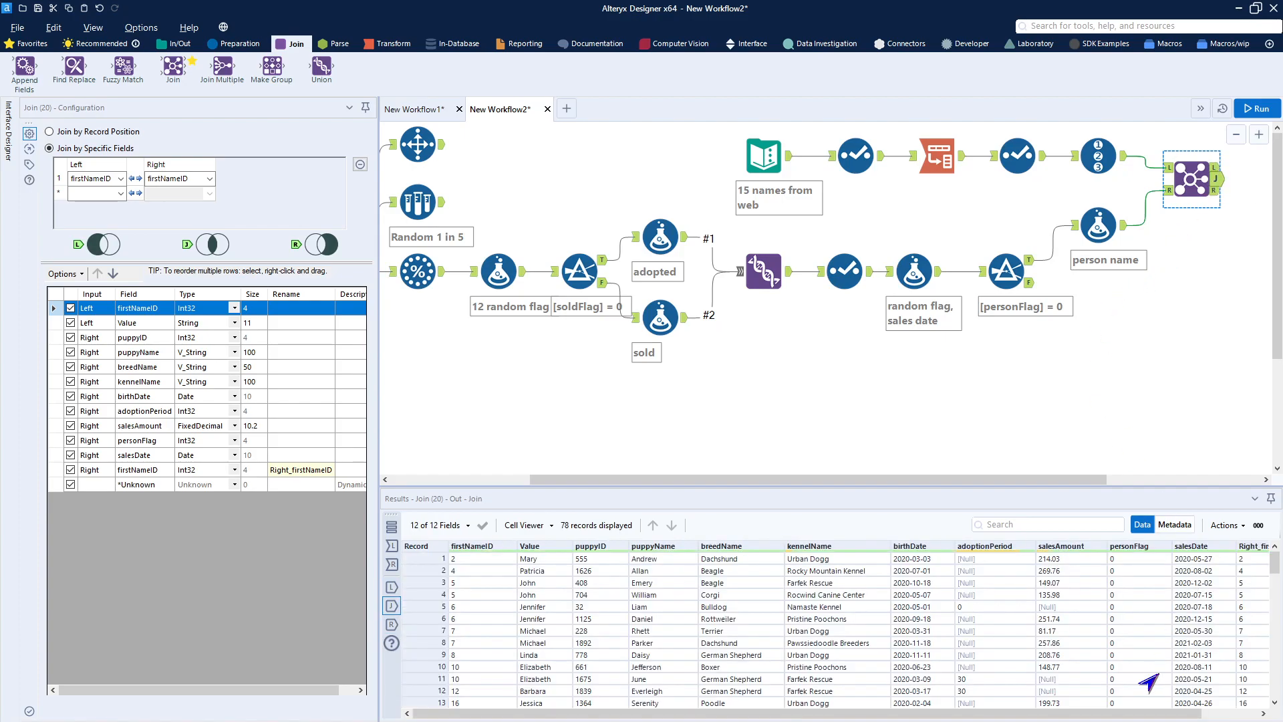
drag(1097, 713, 1153, 714)
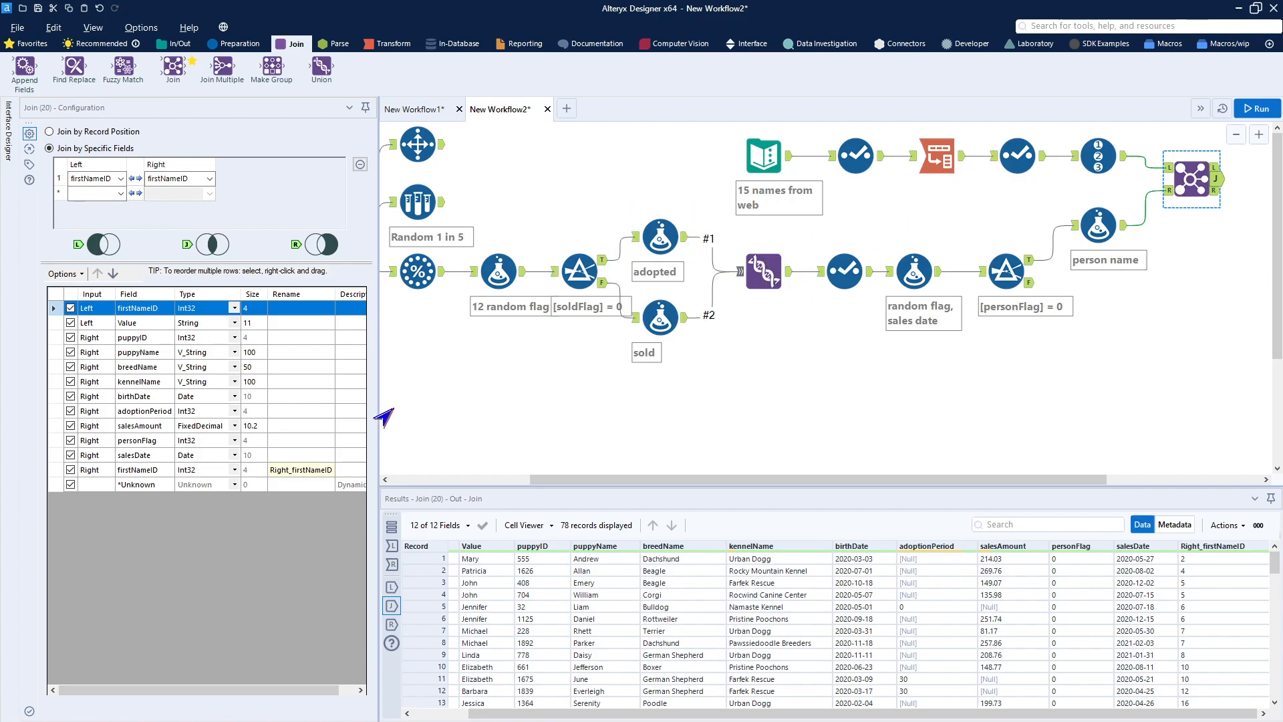
Exclude both the left and right firstNameID fields from the first-name Join's output.
click(59, 470)
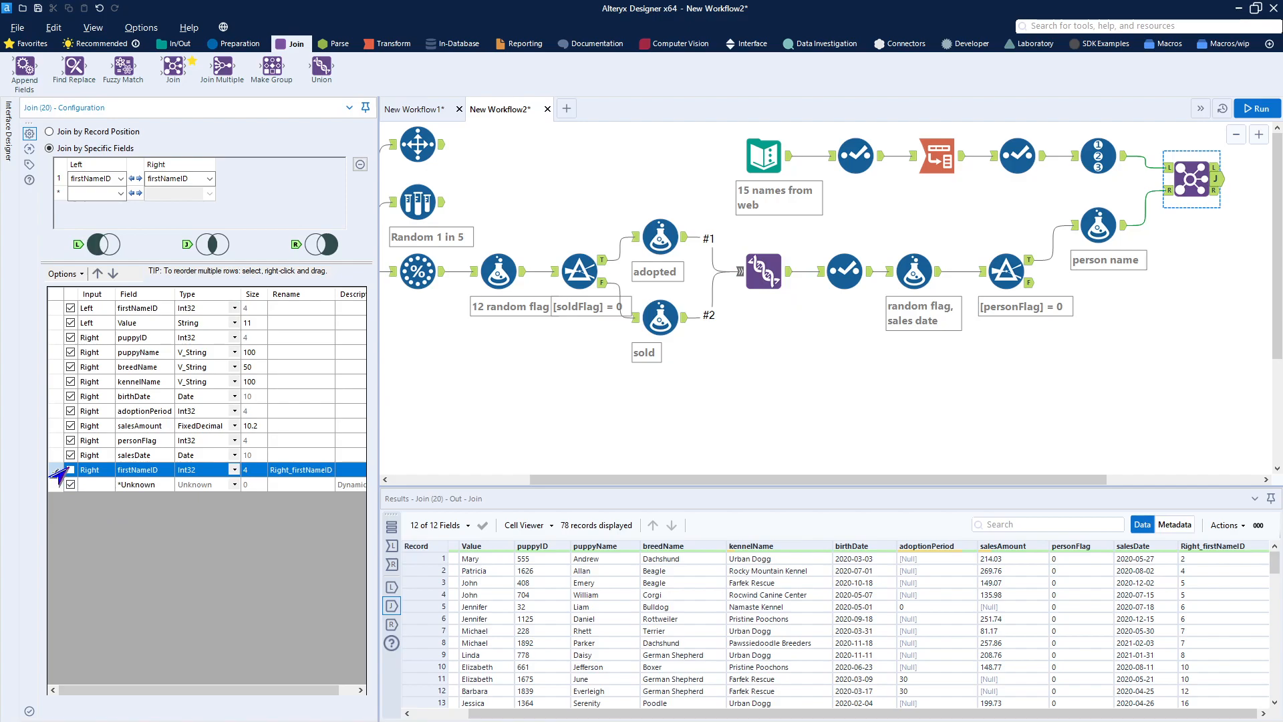
click(70, 470)
click(71, 308)
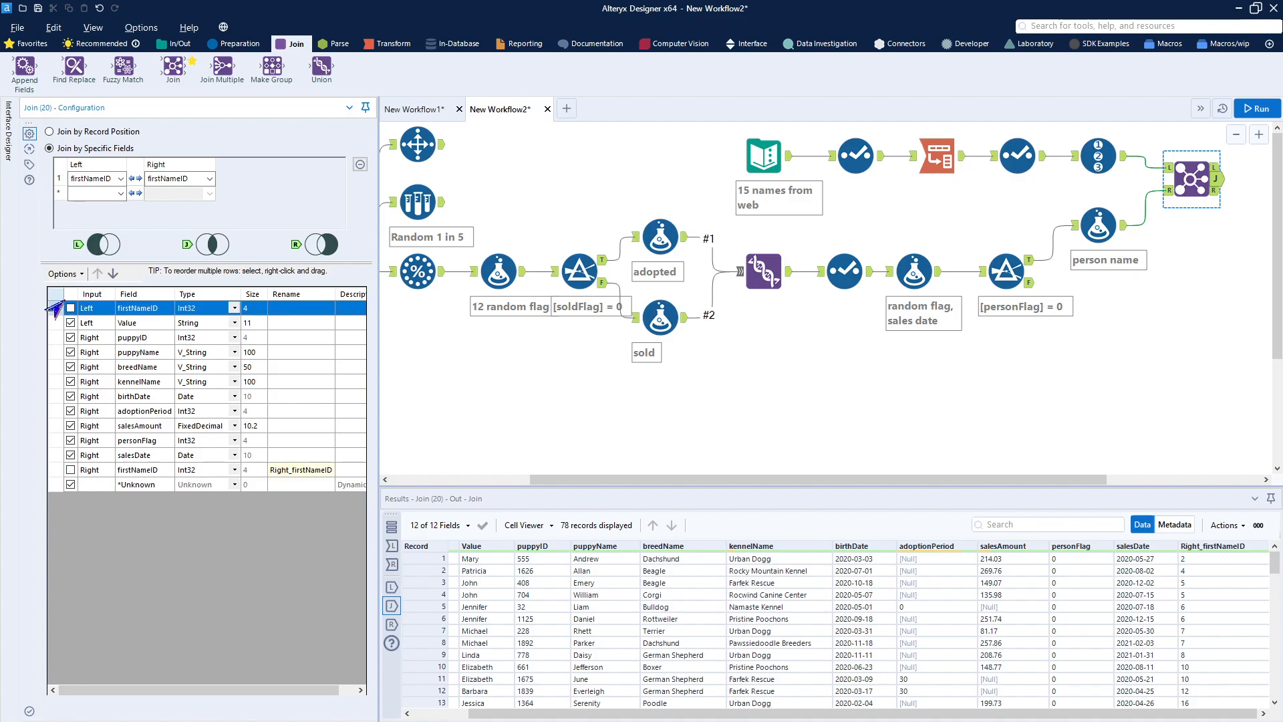
Rename the Join's Value field to purchaserFirstName and set its type to V_String with size 50.
click(292, 324)
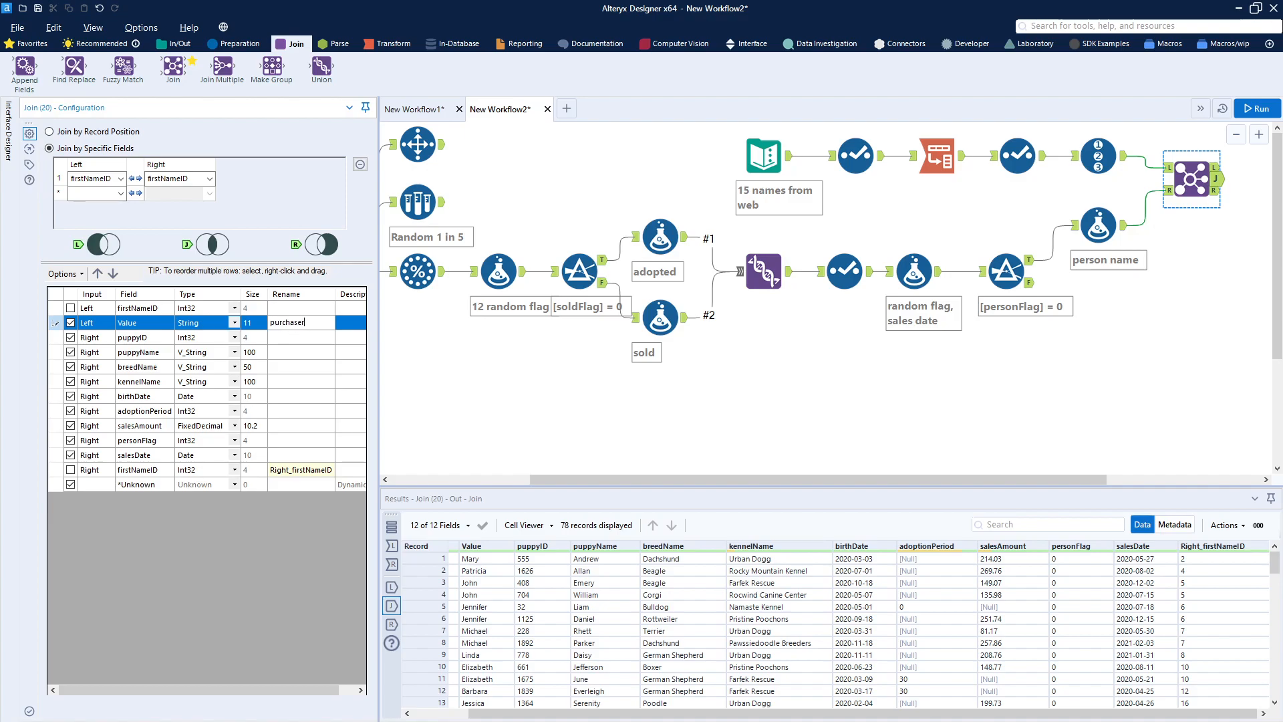
text(ame)
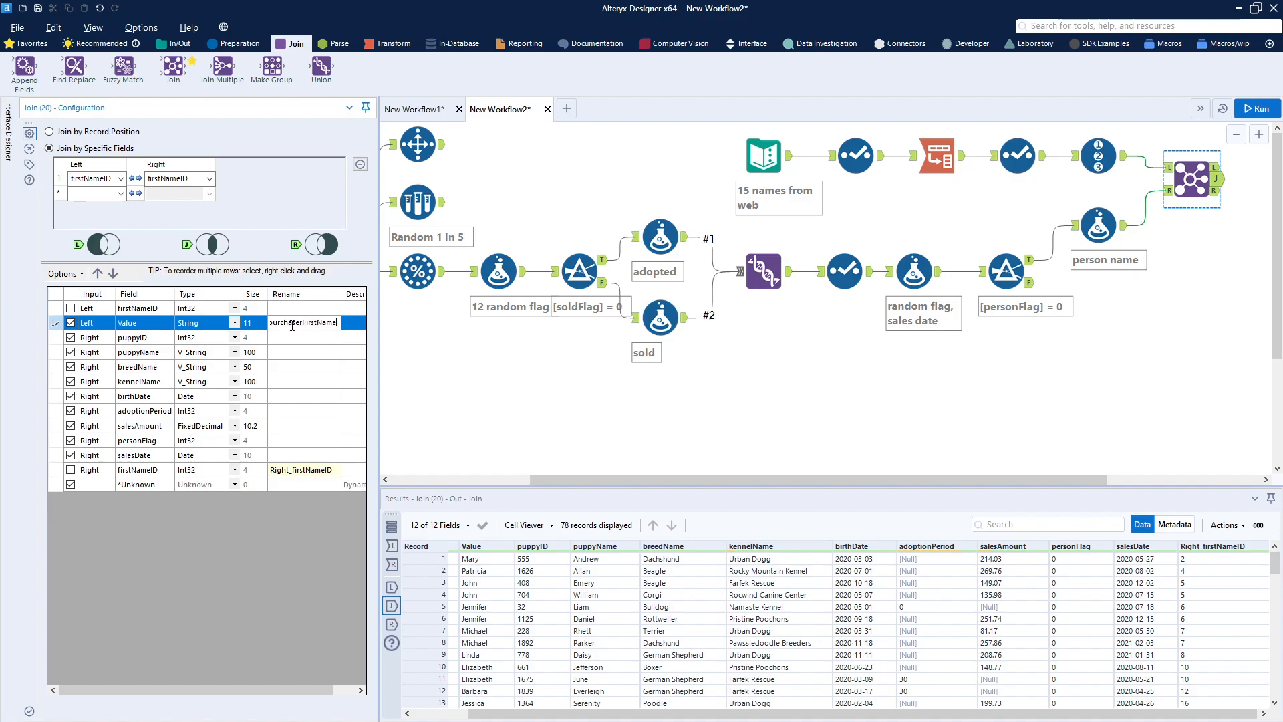
click(231, 322)
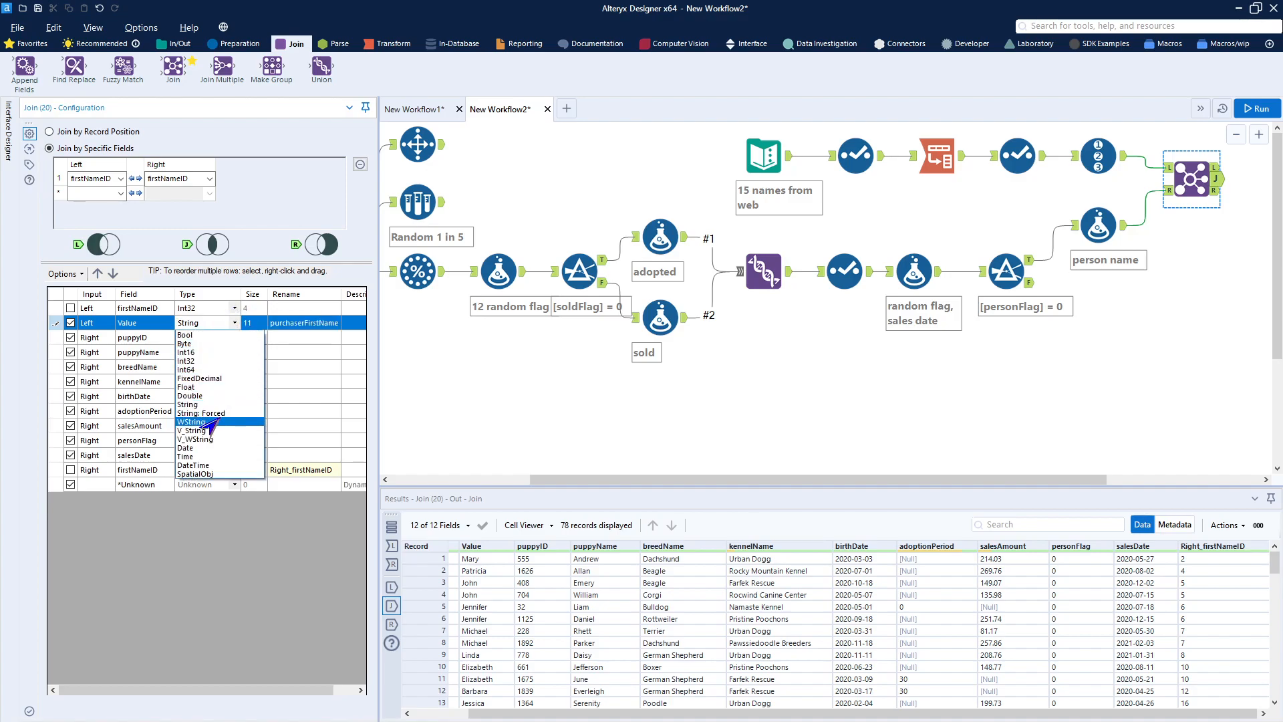
click(201, 430)
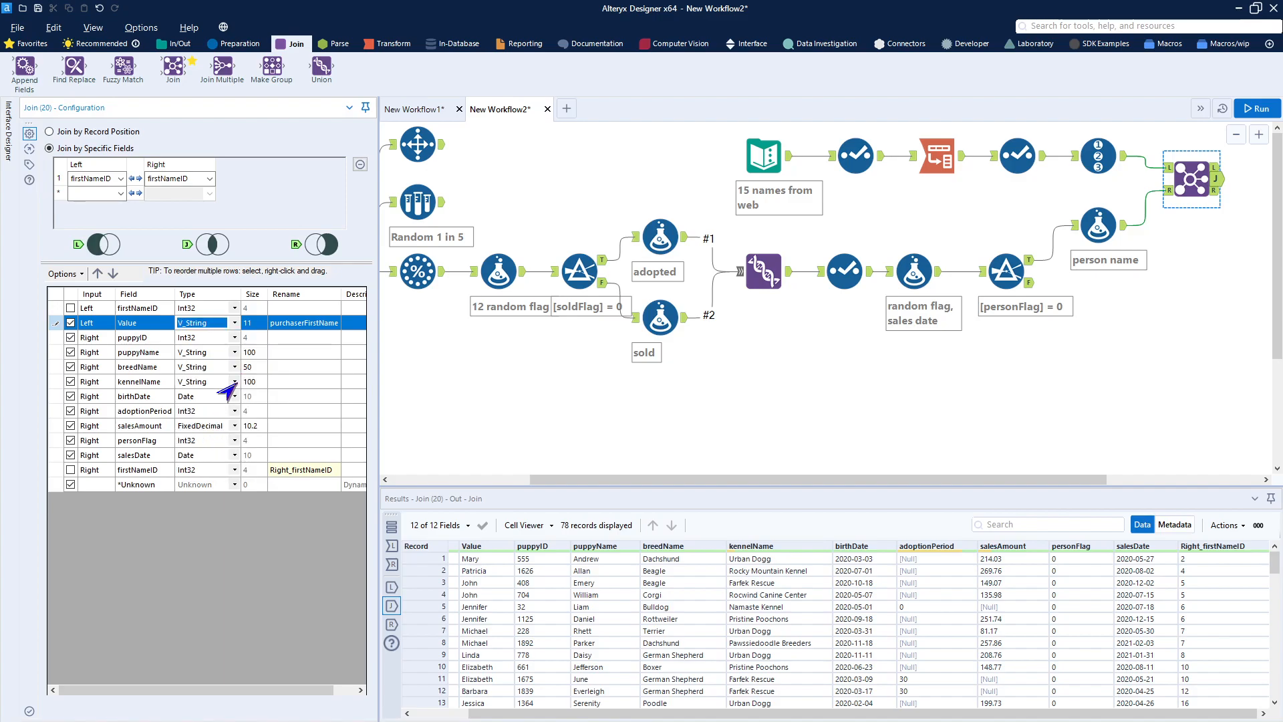
click(254, 325)
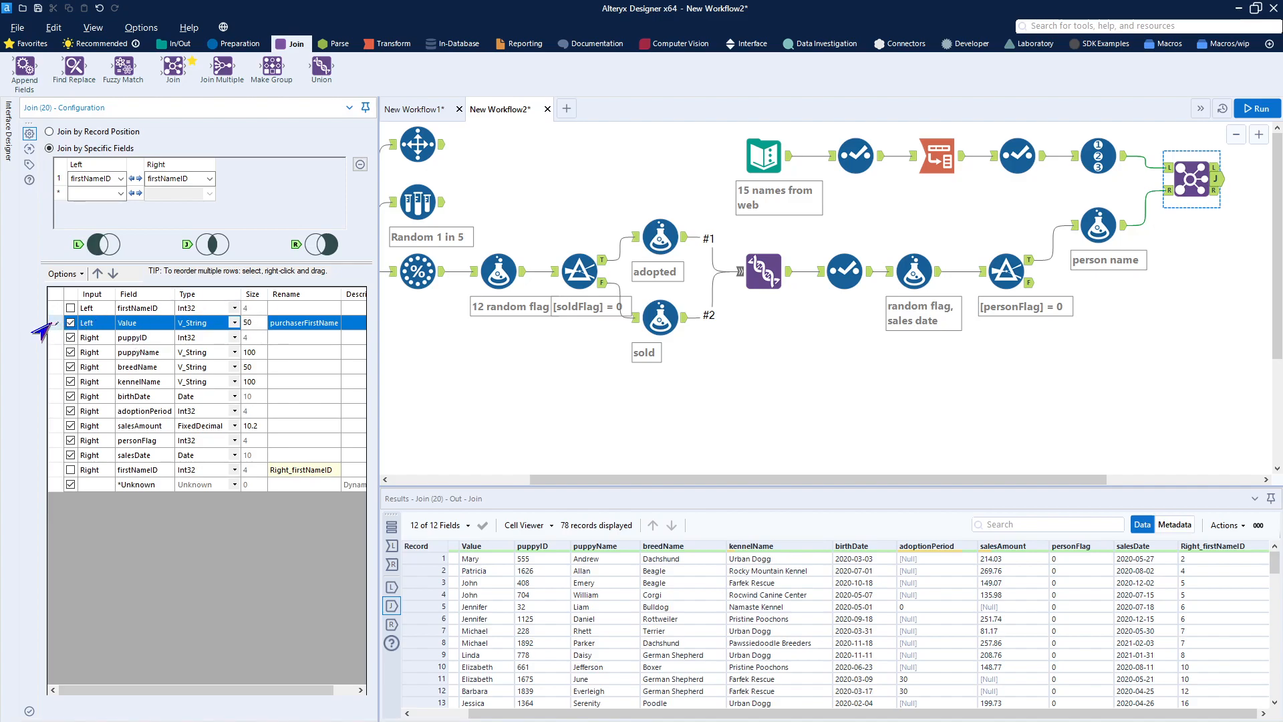
Move the purchaserFirstName field down in the Join's field order so it sits directly below salesDate.
click(112, 274)
click(112, 274)
click(111, 273)
click(112, 274)
click(111, 274)
click(111, 274)
click(112, 273)
click(112, 274)
click(113, 274)
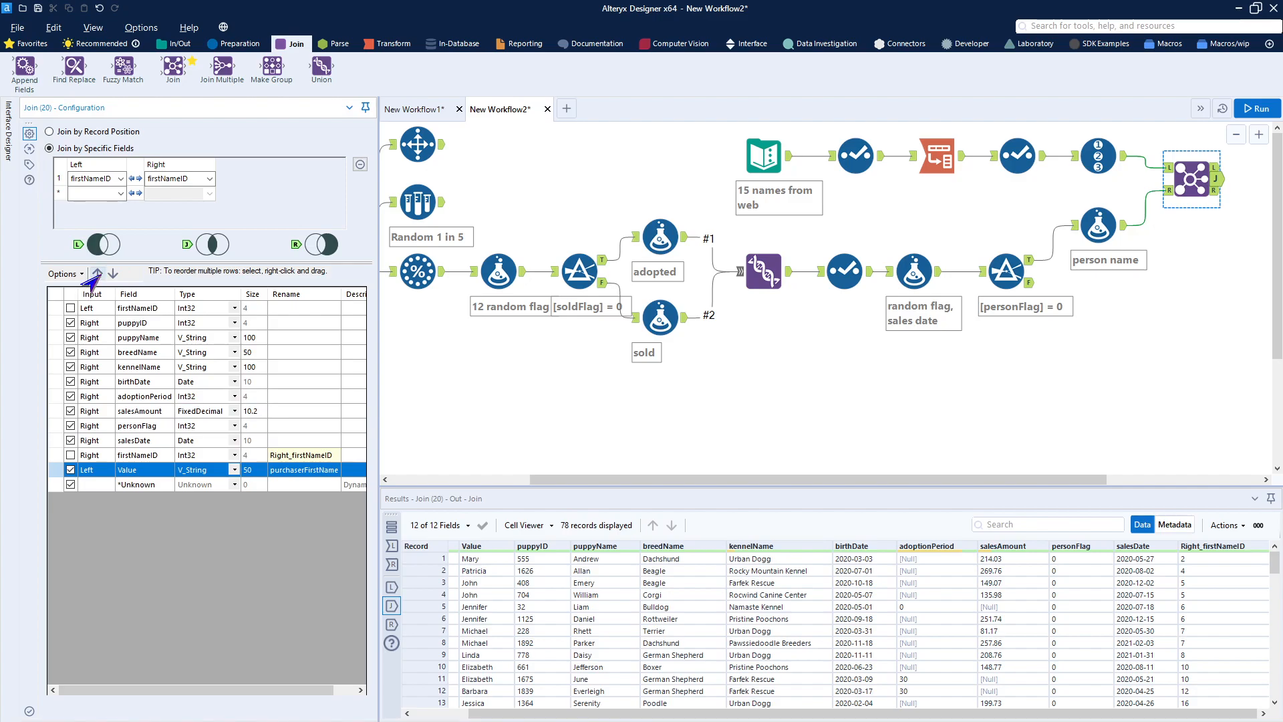
click(97, 273)
Run the workflow, look through the first-name Join's joined records, and check the "person name" Formula's output.
click(1256, 108)
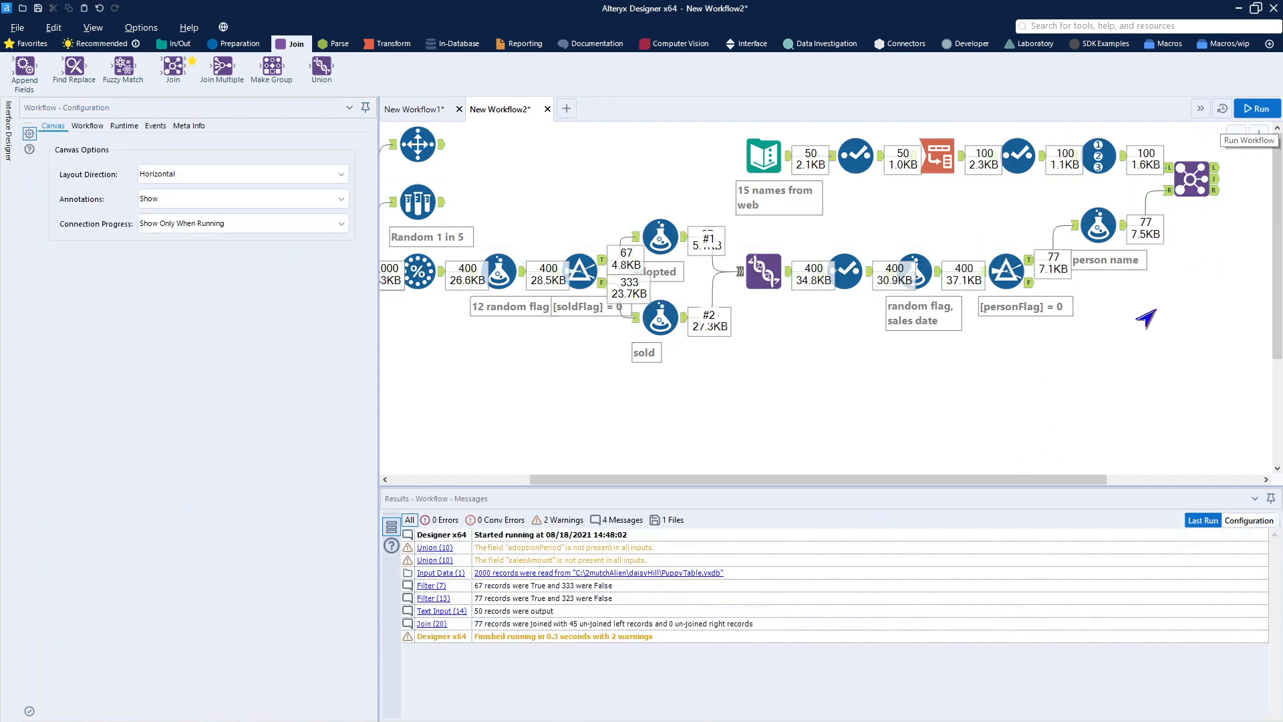
click(1217, 182)
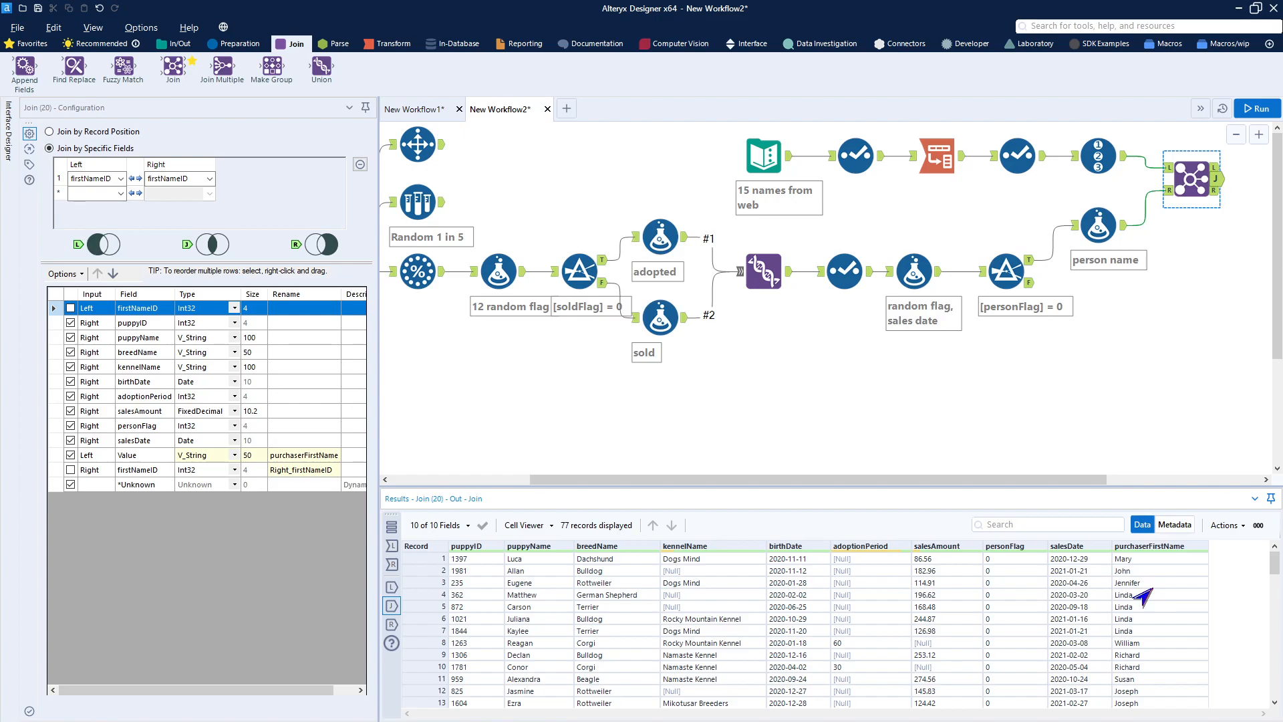
scroll(1144, 624, down, 9)
scroll(1143, 625, down, 12)
scroll(1143, 625, up, 20)
scroll(1144, 624, down, 20)
scroll(1144, 625, up, 20)
click(1099, 225)
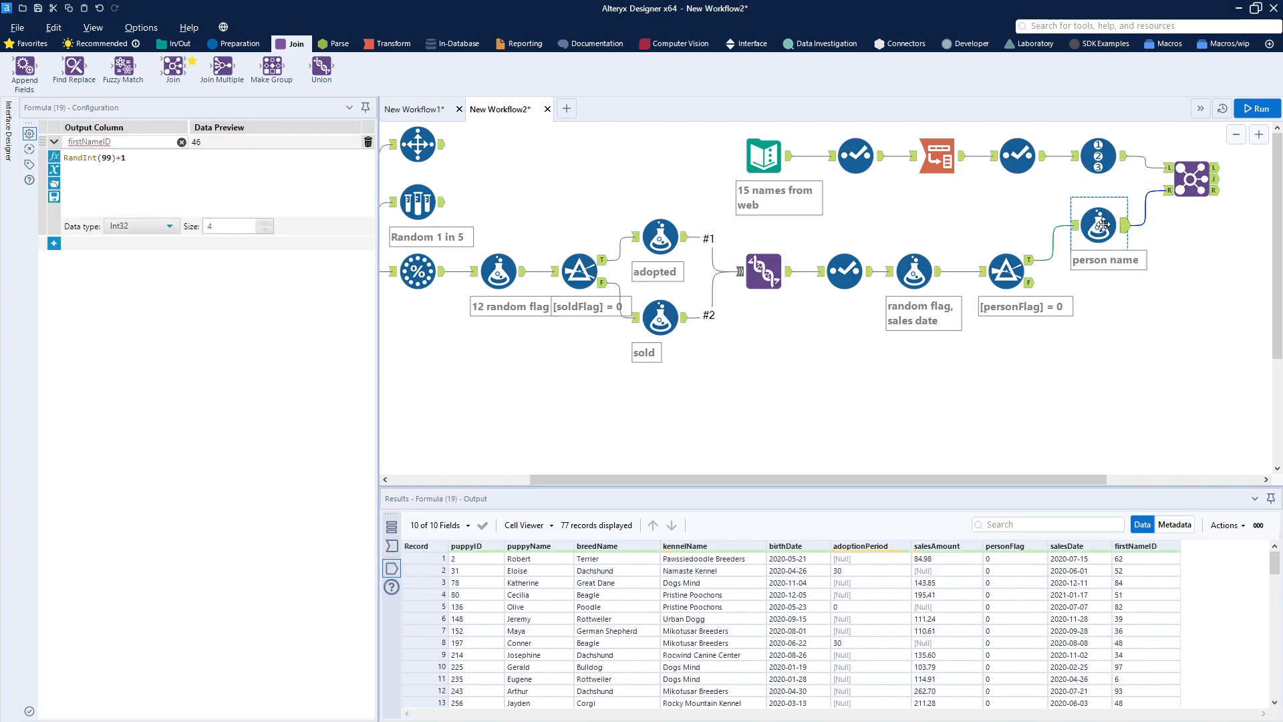
Paste the "kennel" Formula, KennelTable.yxdb input and Join, and connect the Formula to the personFlag Filter's False output.
click(1076, 411)
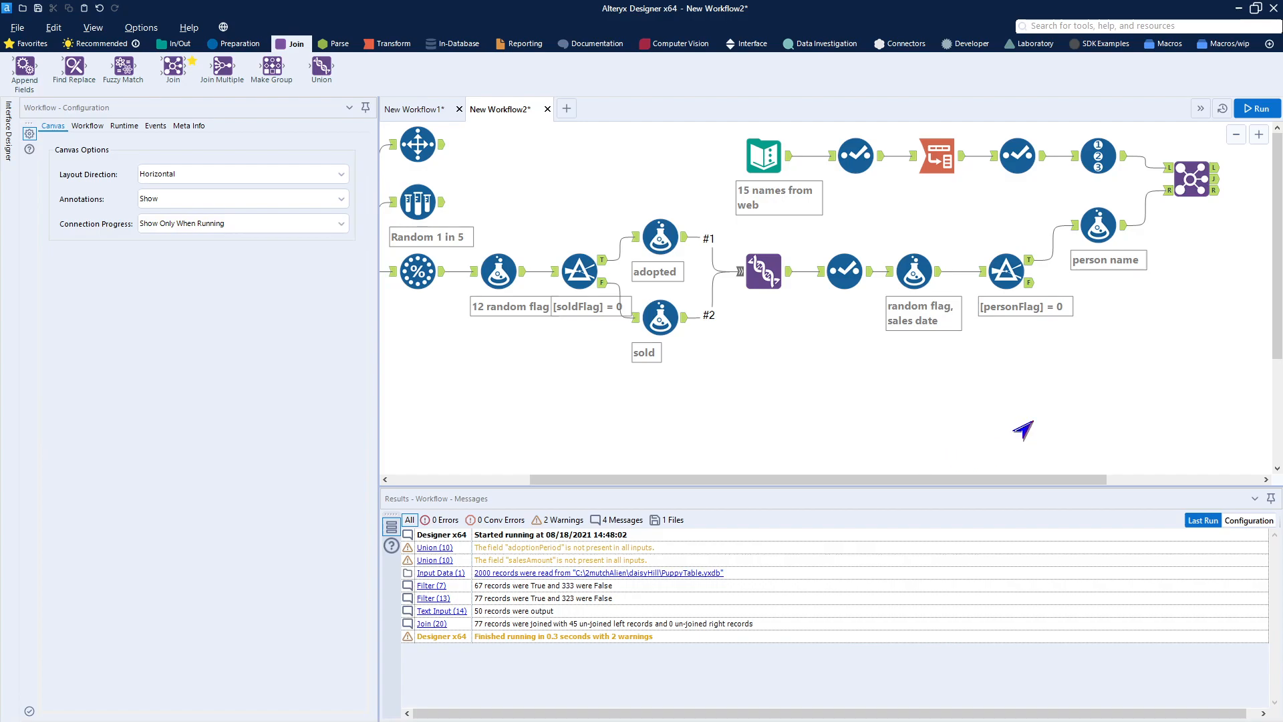
key(ctrl+r)
key(ctrl+v)
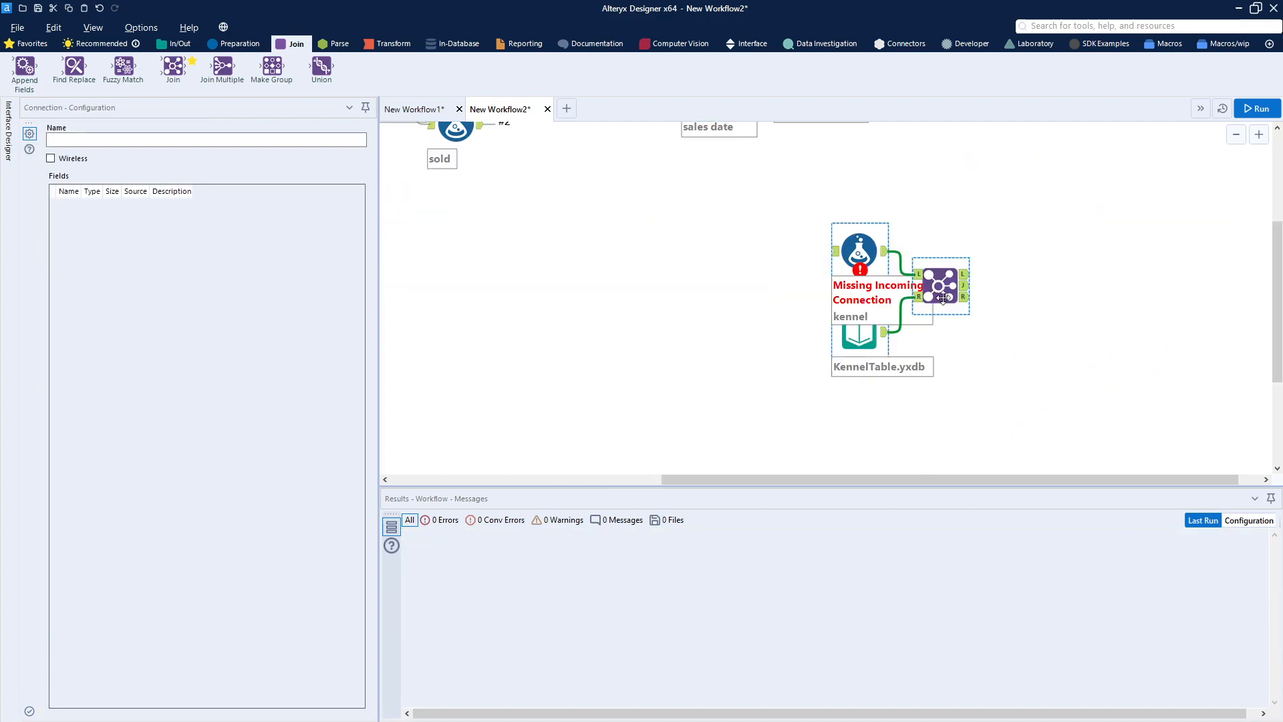
drag(860, 241, 975, 125)
click(847, 274)
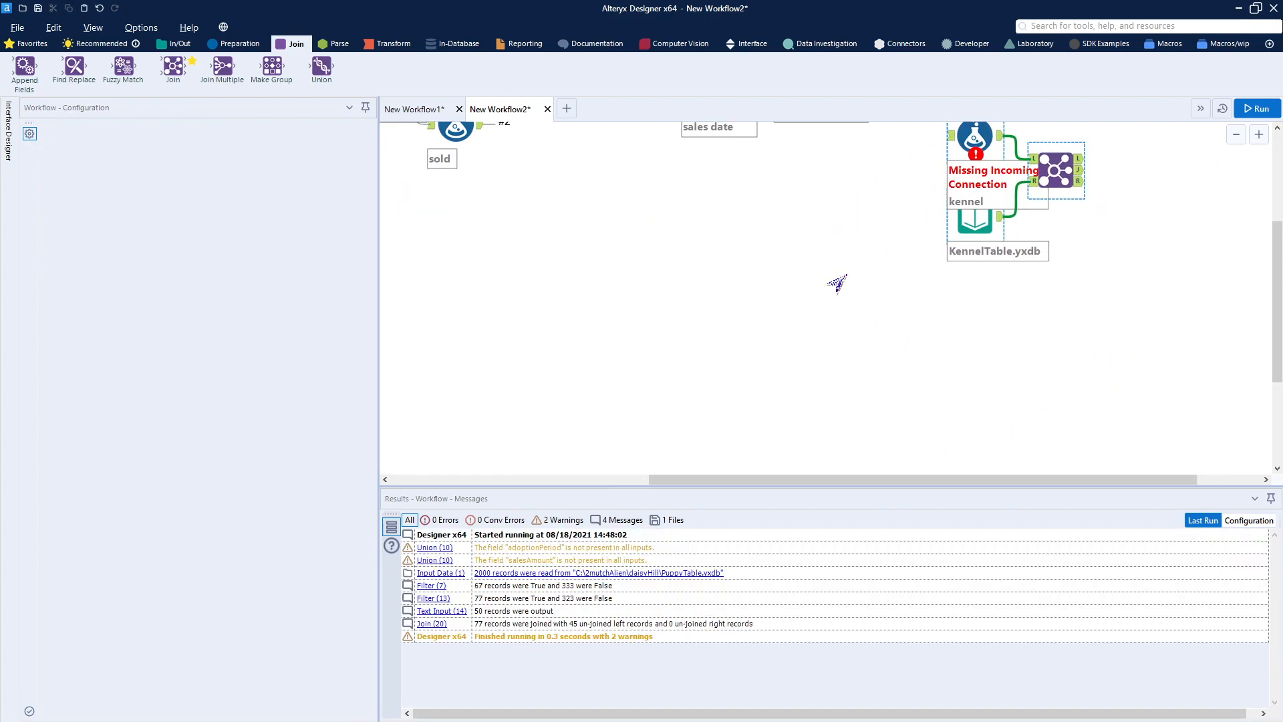
scroll(847, 274, up, 3)
drag(963, 327, 895, 293)
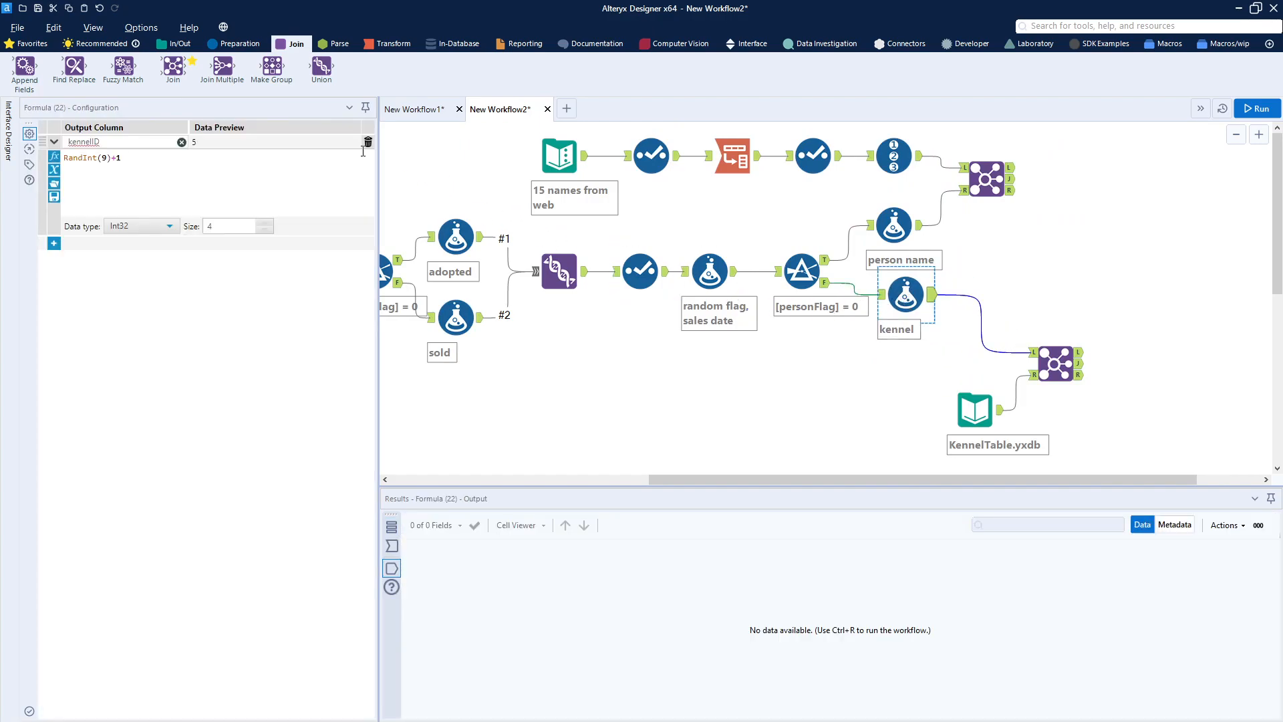
Place KennelTable.yxdb below the kennel Formula with the kennel Join beside them, and review the configuration of all three tools.
click(131, 157)
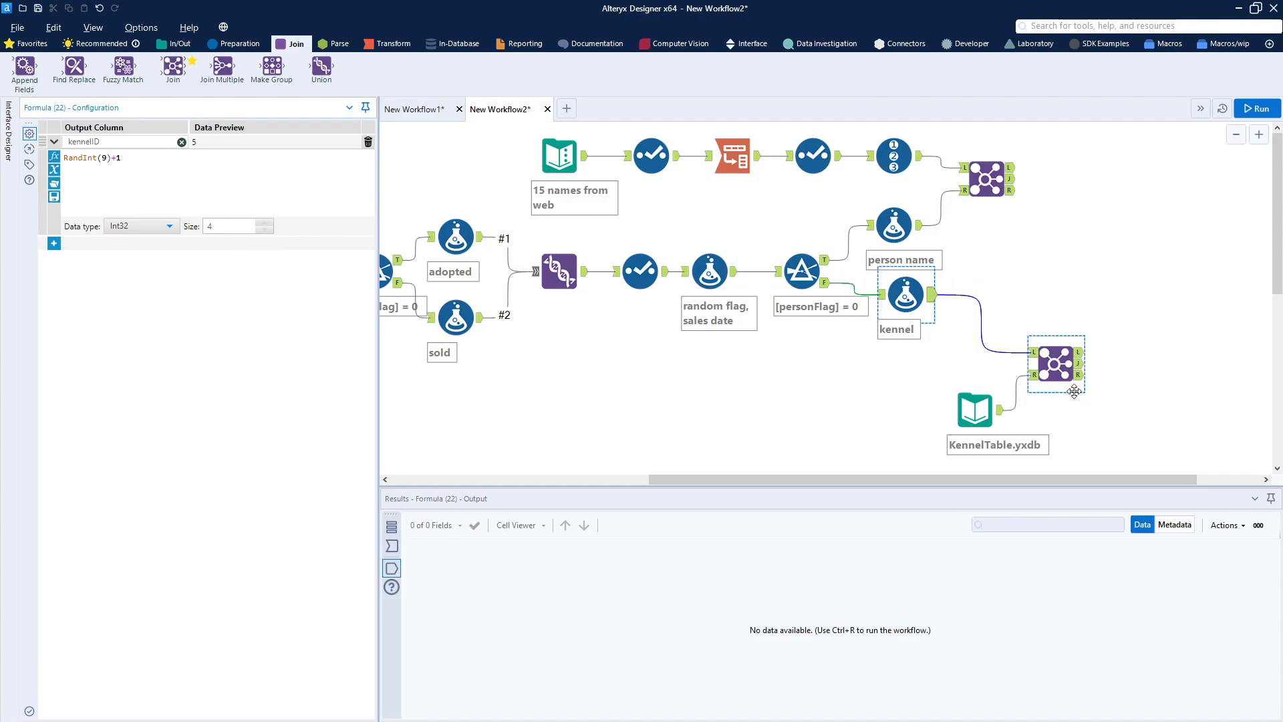
drag(972, 411, 904, 392)
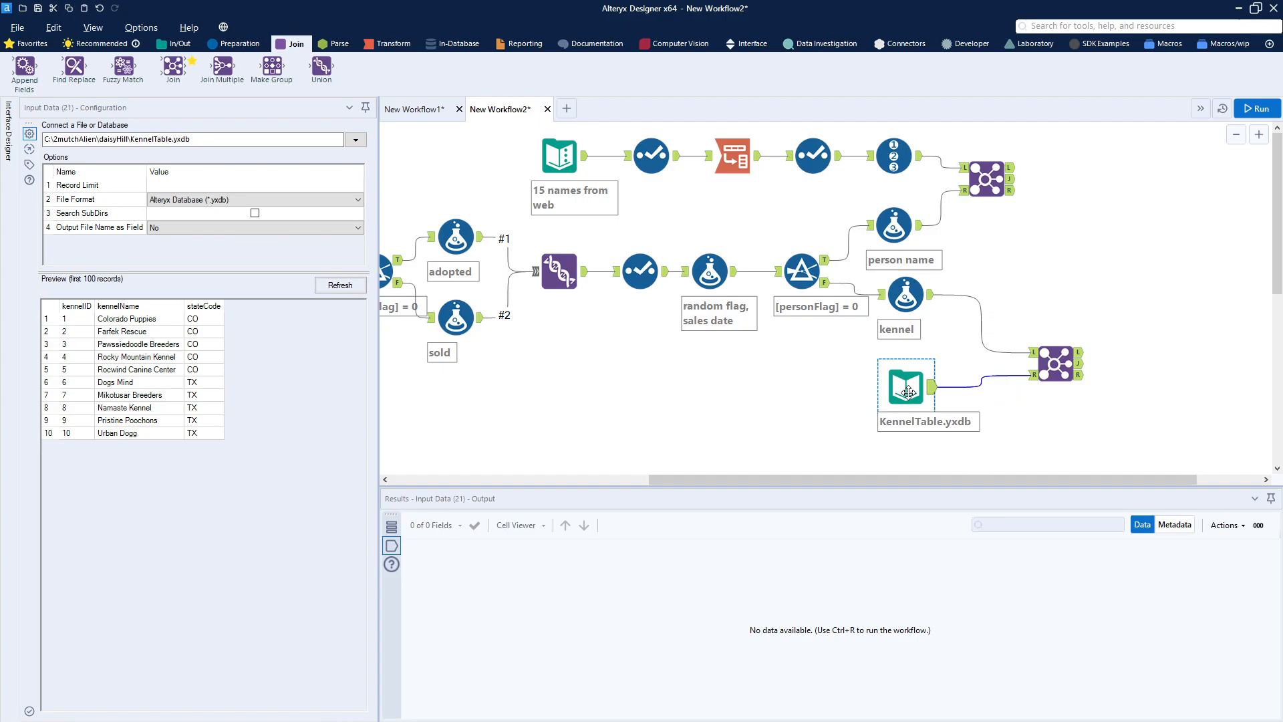
drag(1058, 362, 1000, 339)
click(902, 380)
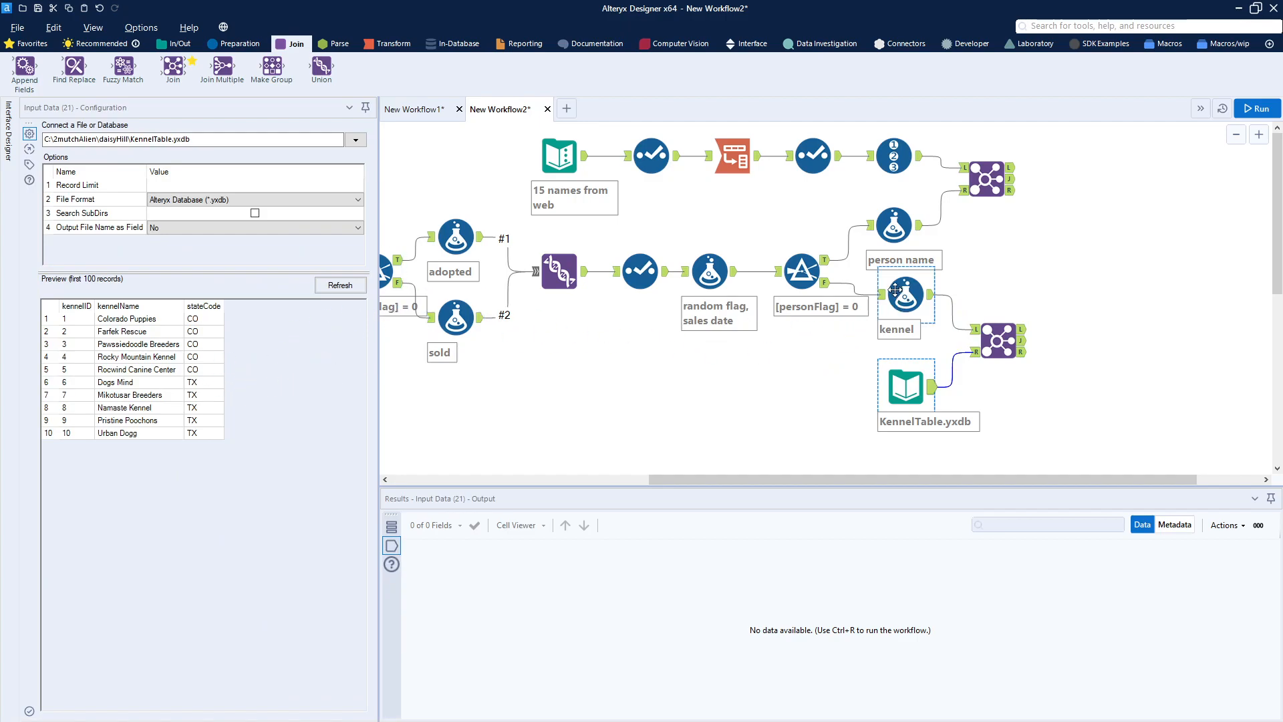
click(914, 296)
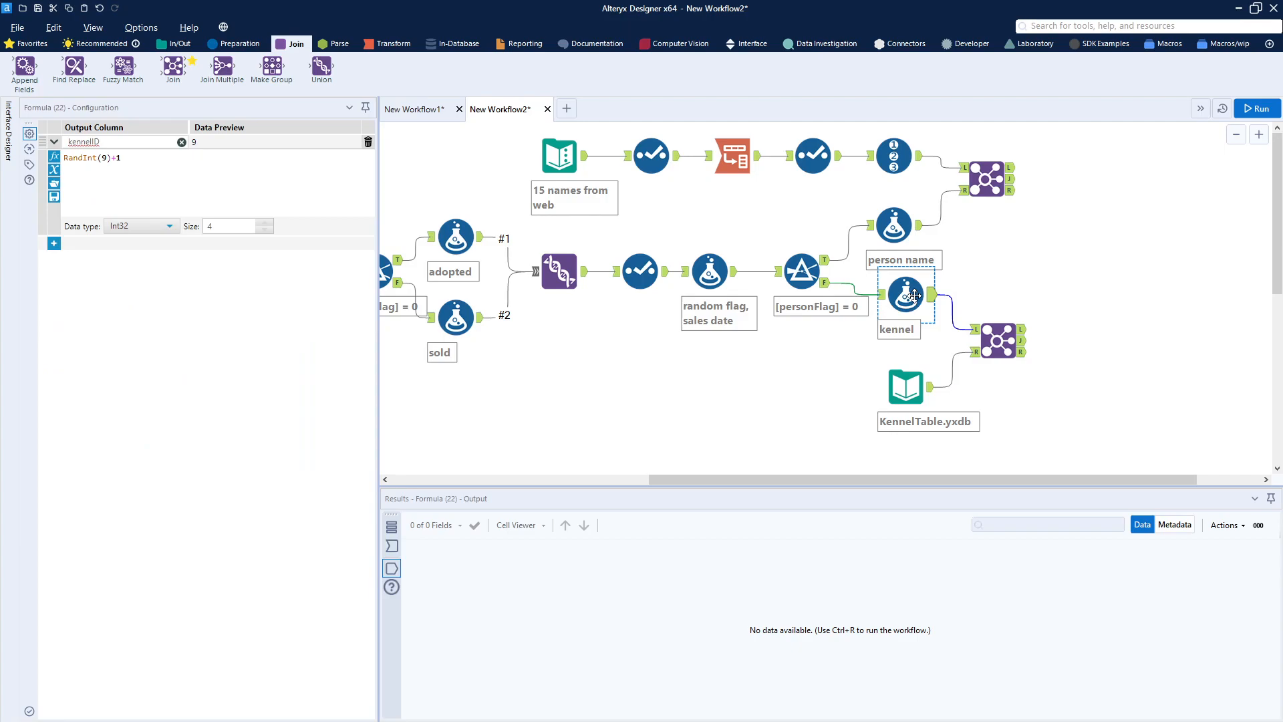
click(998, 338)
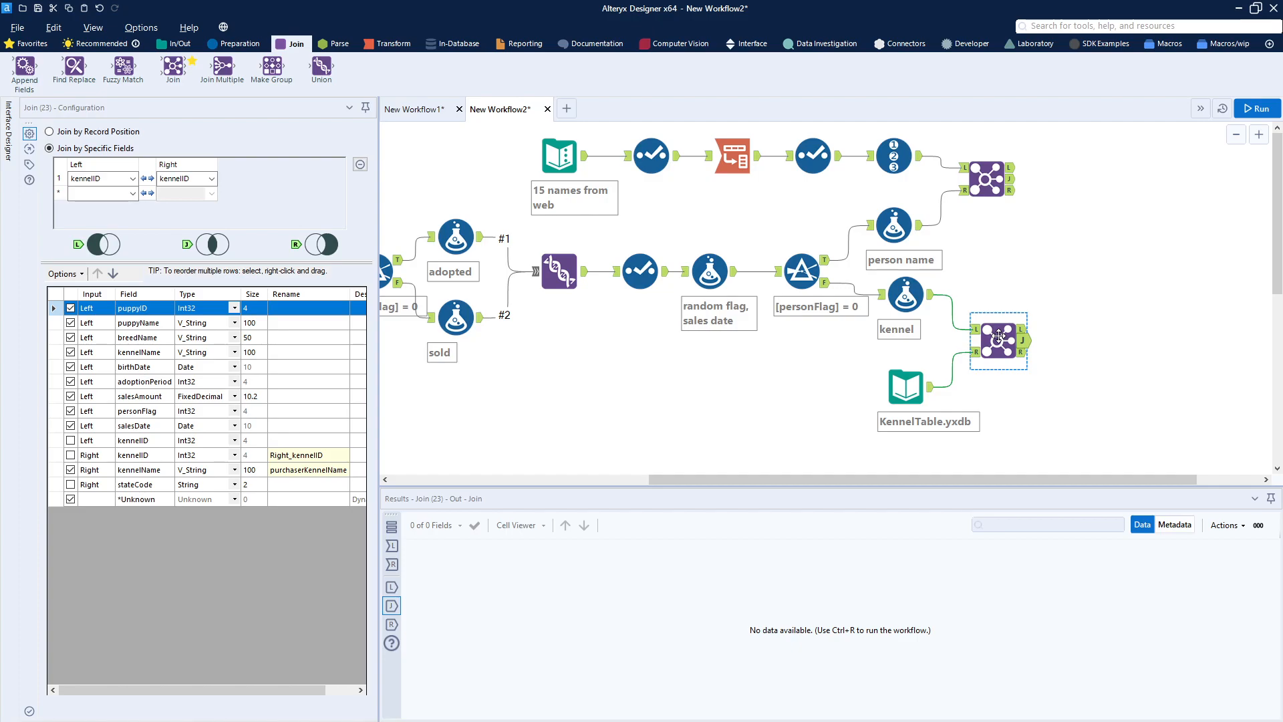
Run the workflow and examine the kennel Join's left and joined outputs, scrolling through the purchaserKennelName records.
click(1255, 109)
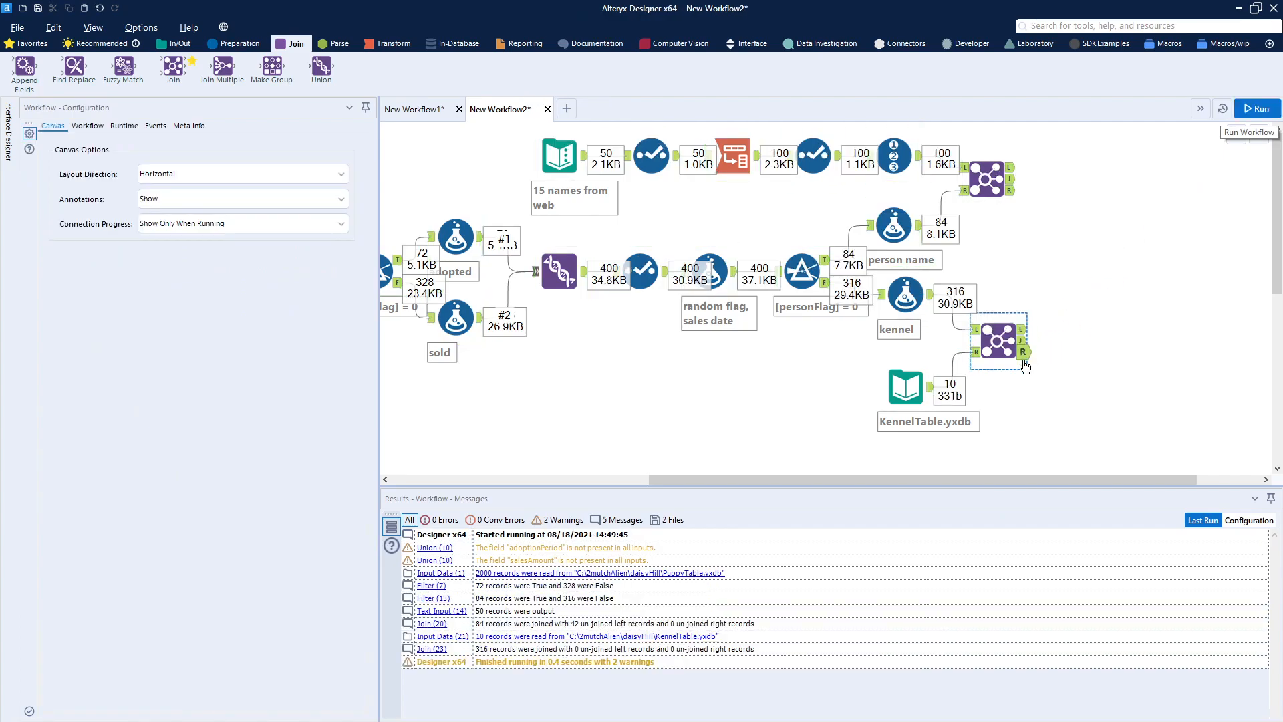
click(1024, 331)
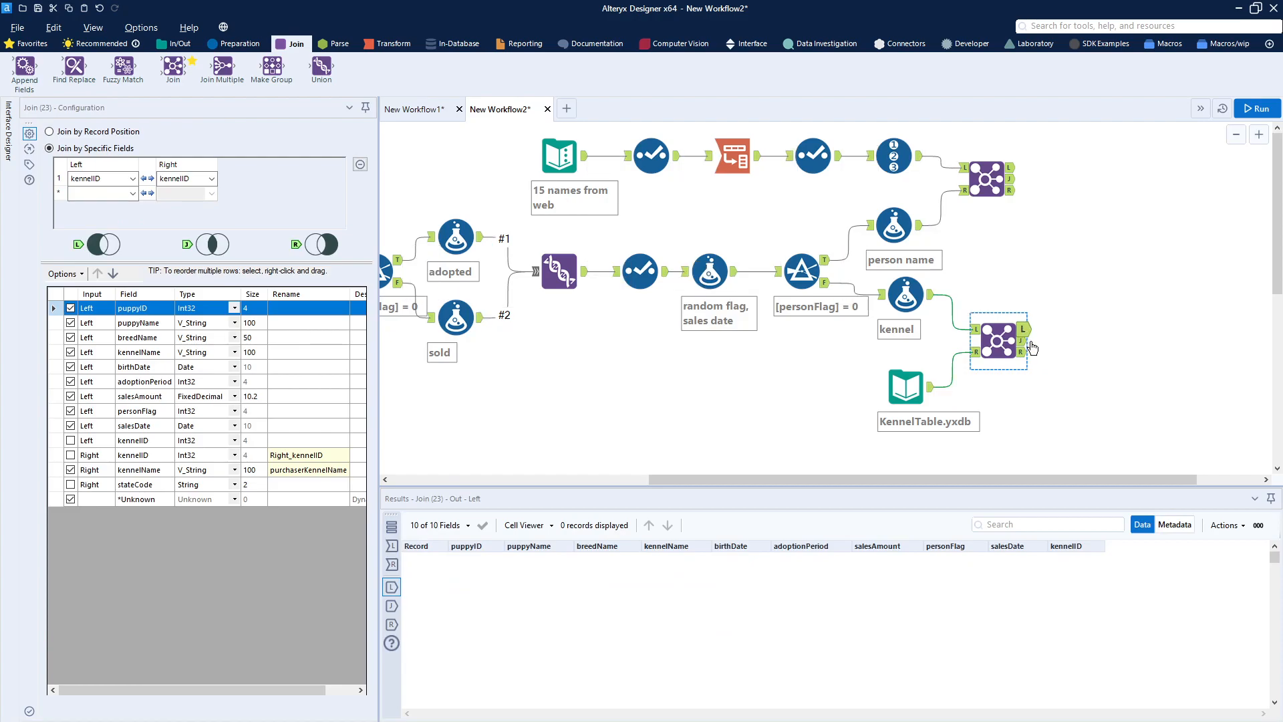
click(1021, 342)
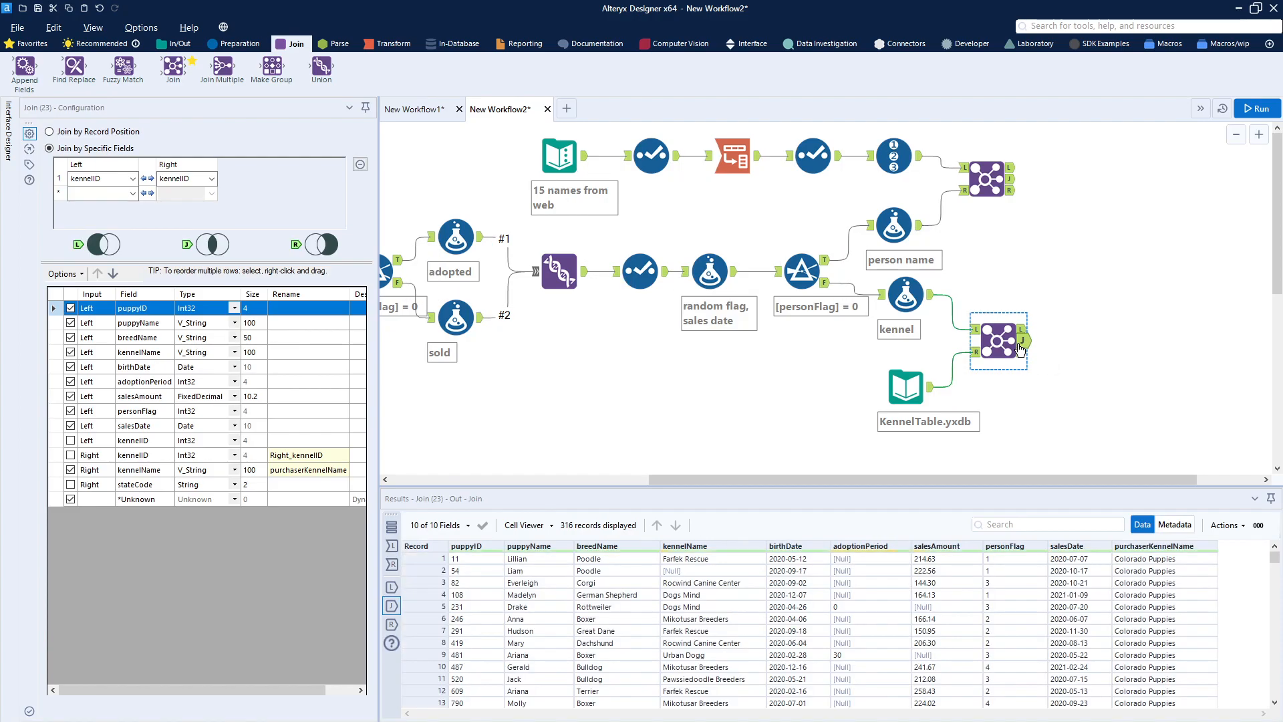
scroll(1131, 640, down, 2)
scroll(1131, 640, down, 10)
scroll(1132, 640, down, 20)
scroll(1131, 640, up, 1)
scroll(1131, 640, up, 20)
scroll(1132, 640, down, 20)
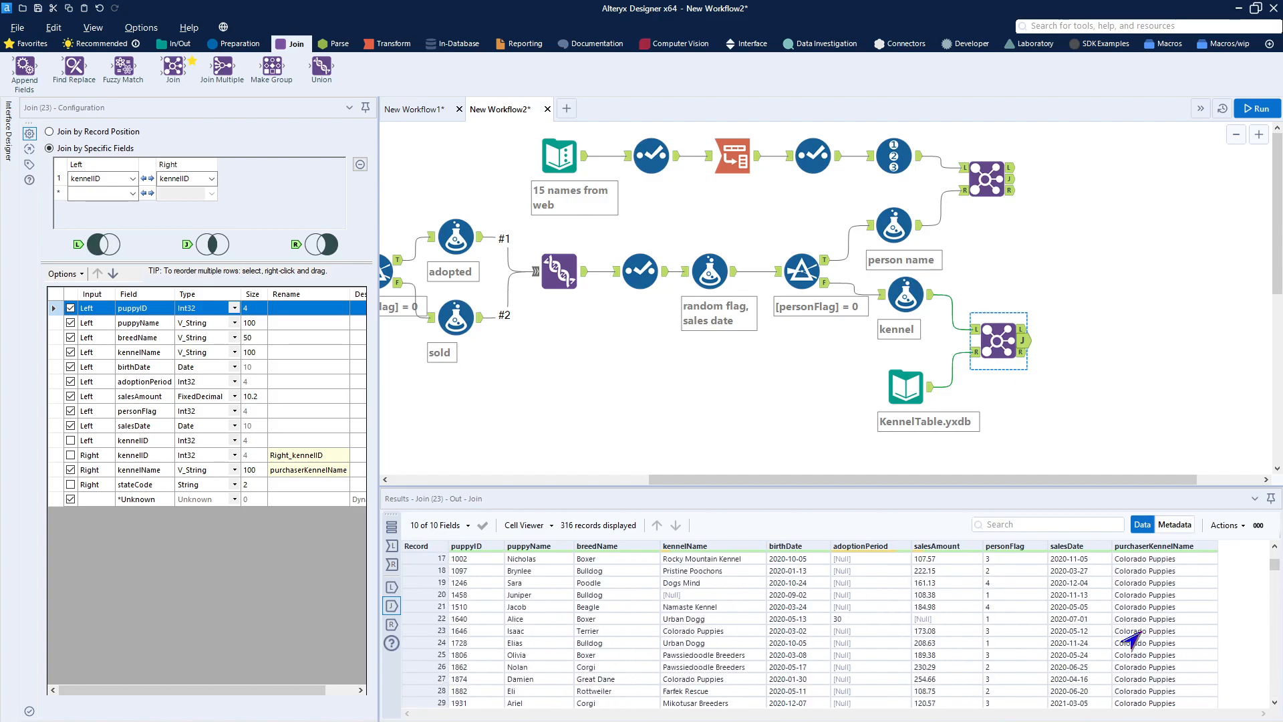
scroll(1129, 640, up, 20)
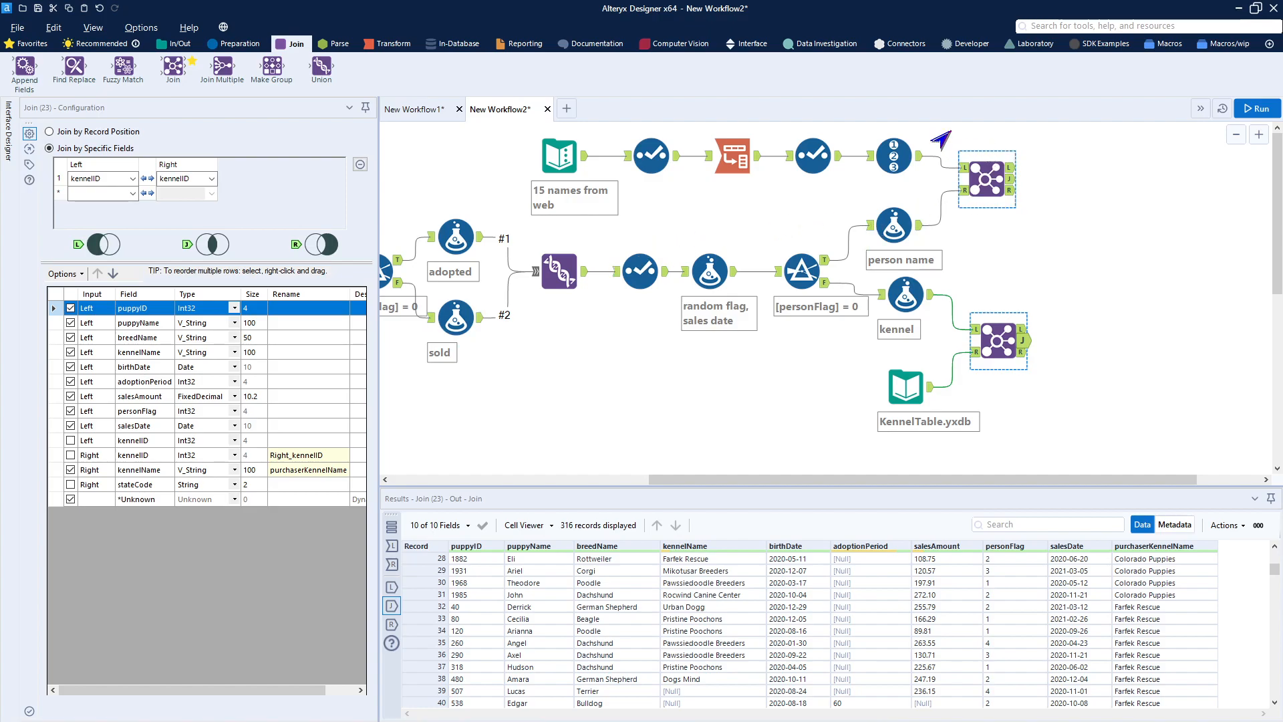
Align the first-name Join with the kennel Join, union both Joins' J outputs in a new Union tool, and run the workflow.
drag(983, 189, 994, 189)
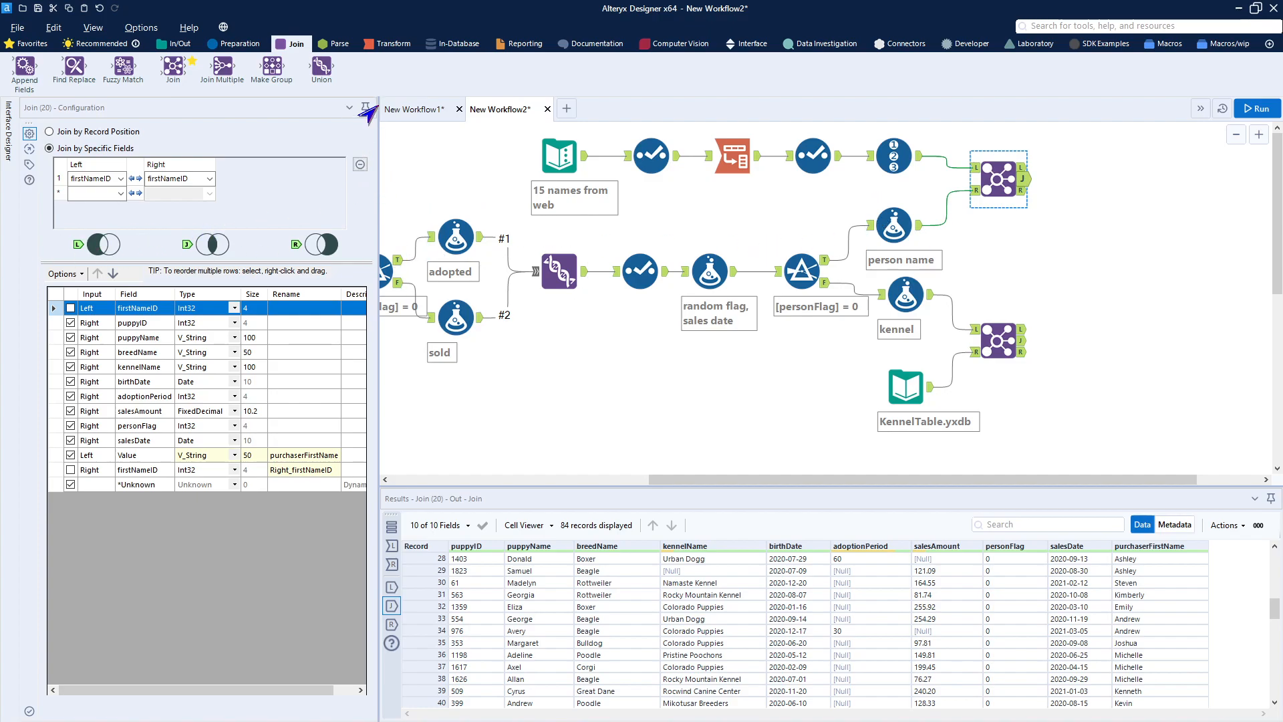
drag(322, 66, 1092, 256)
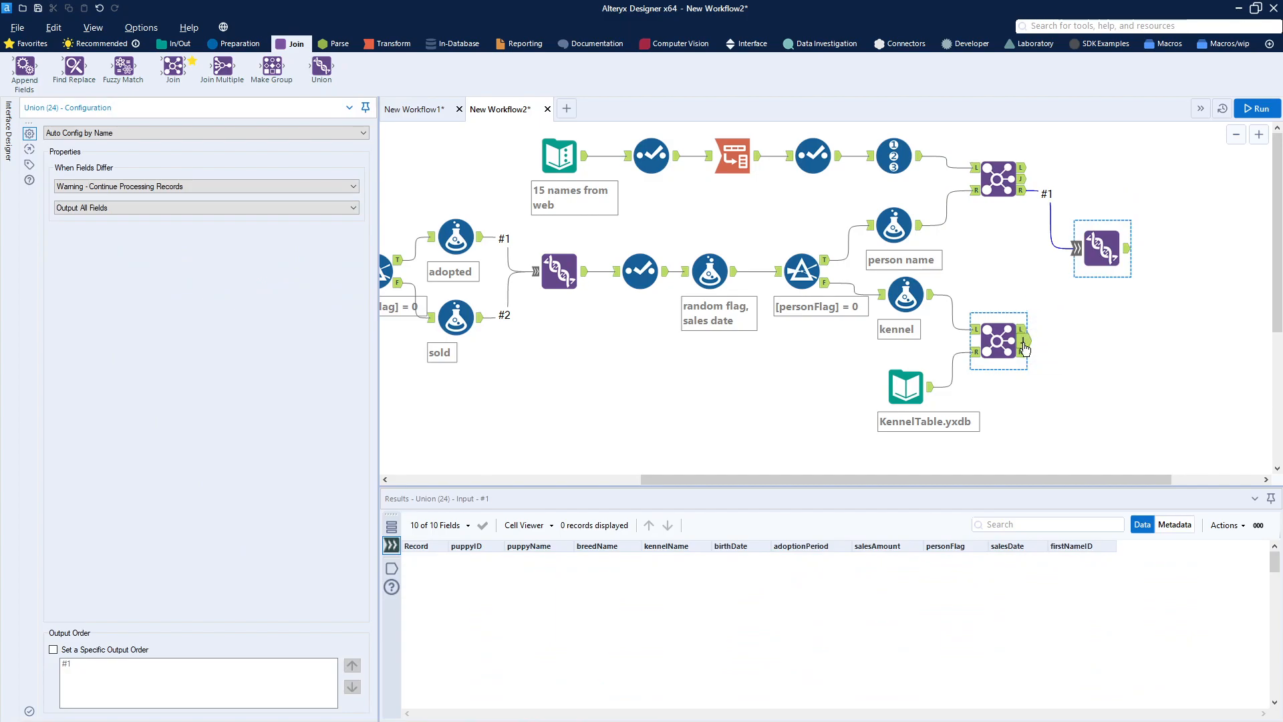
click(1051, 209)
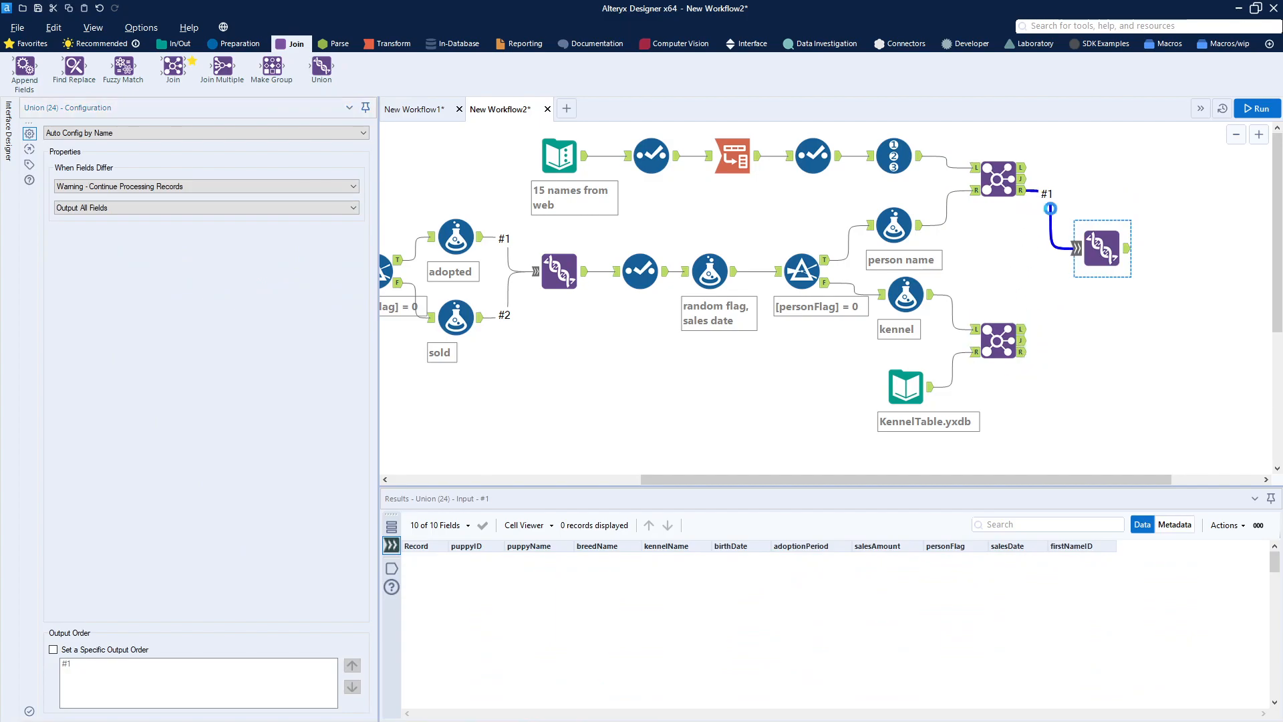
key(Delete)
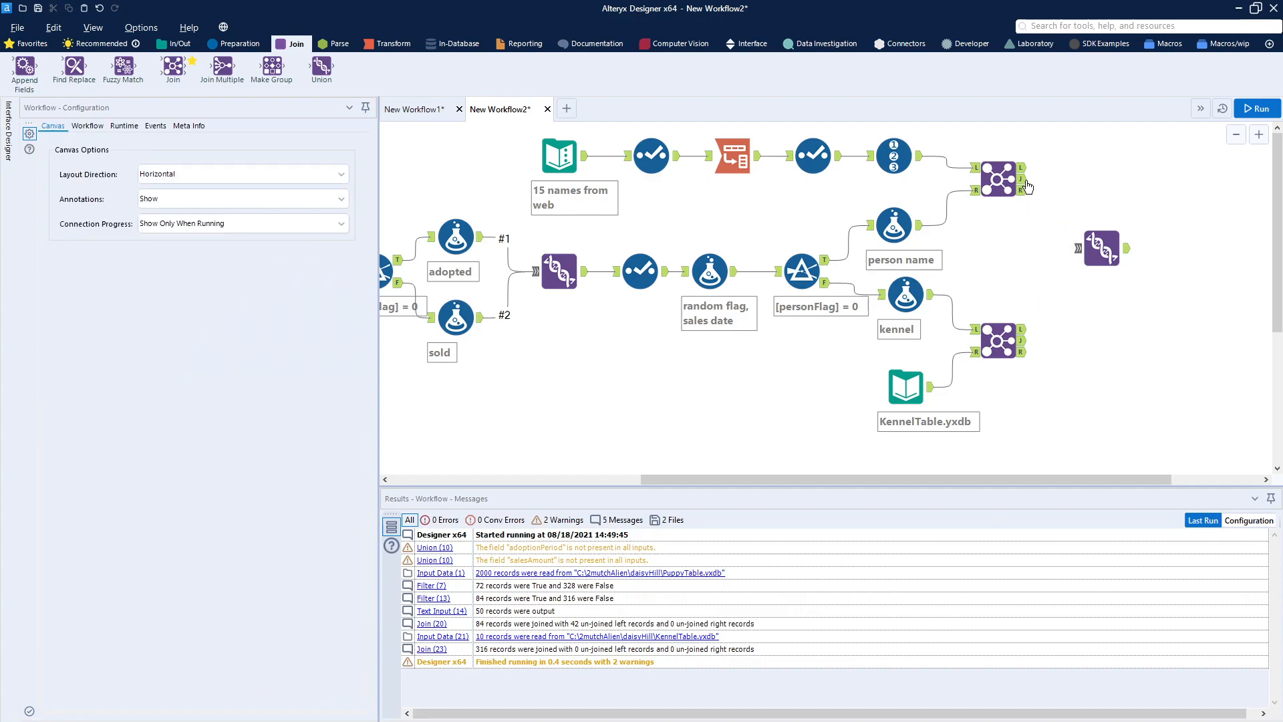
drag(1027, 185, 1079, 249)
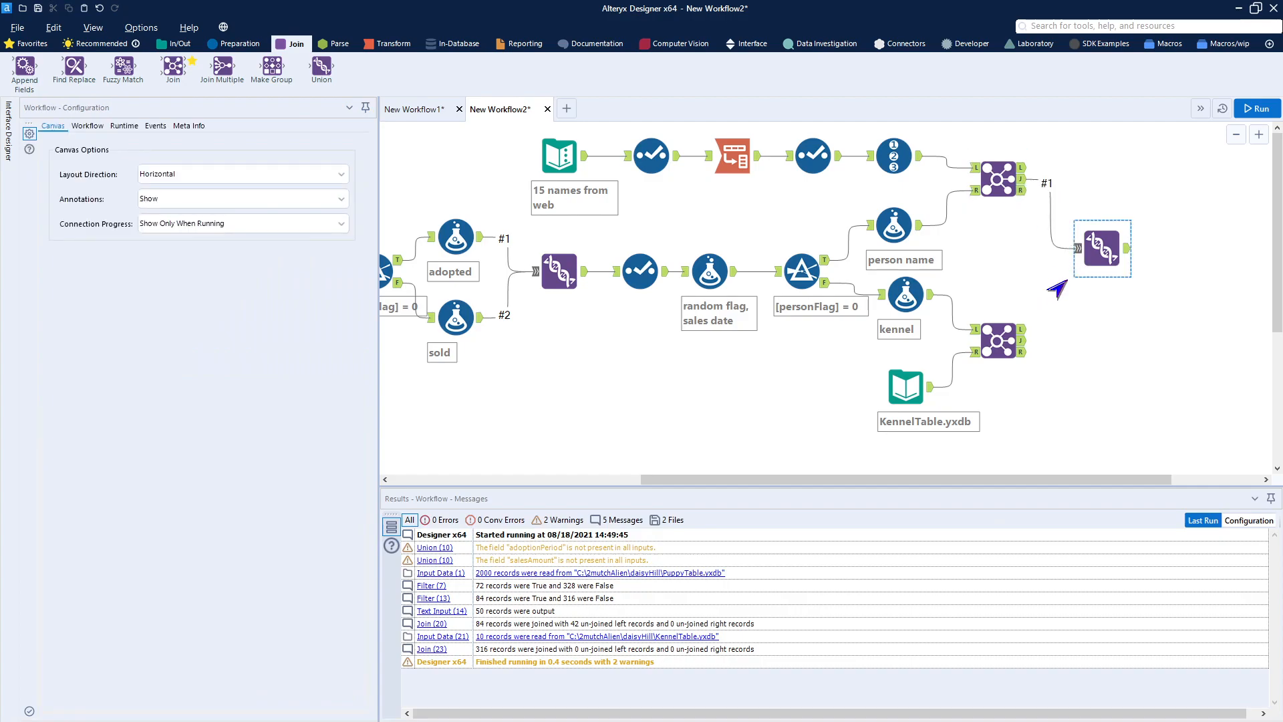
click(1023, 337)
drag(1024, 338, 1102, 268)
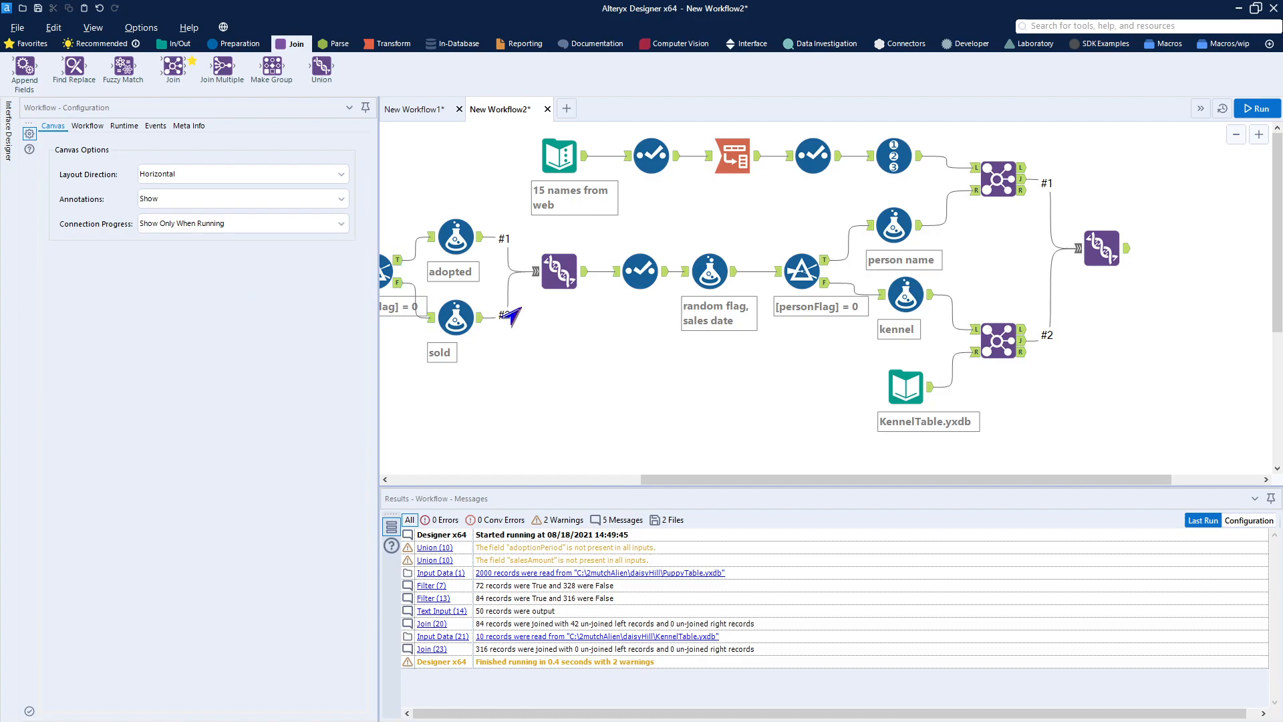
click(1244, 109)
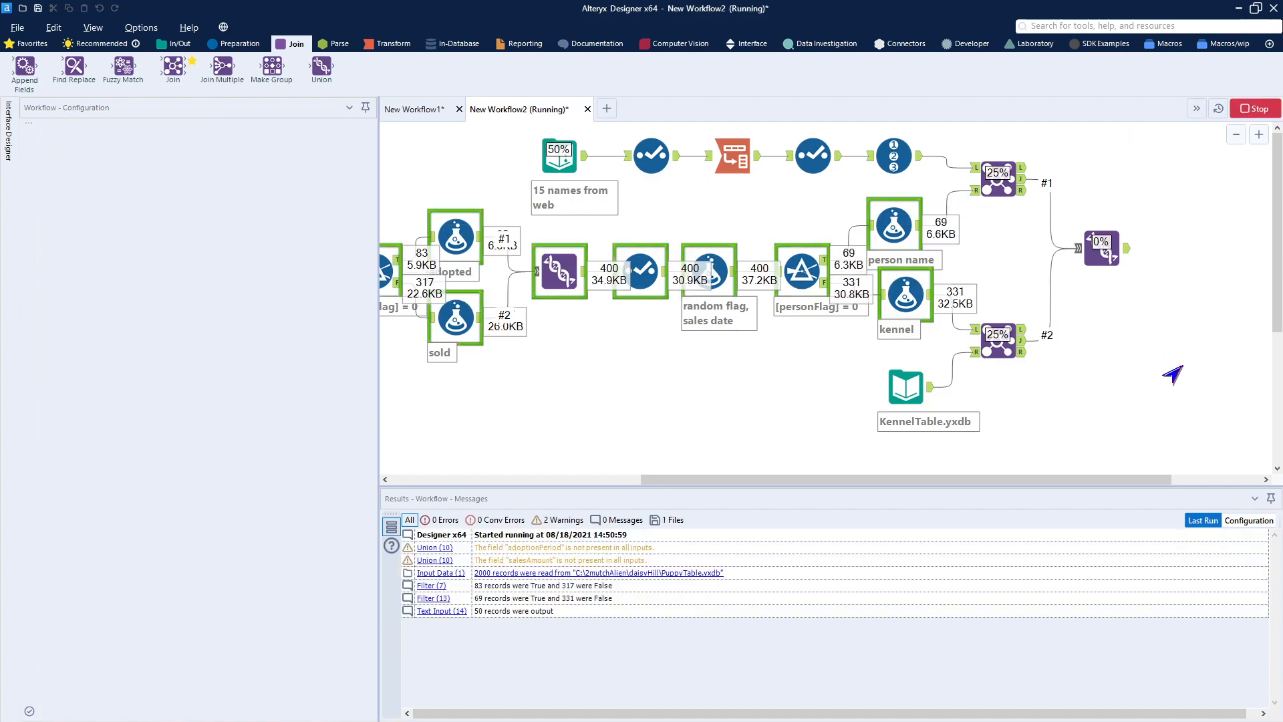
Add a Formula tool after the new Union and choose purchaserKennelName as its output column.
drag(1063, 479, 1147, 483)
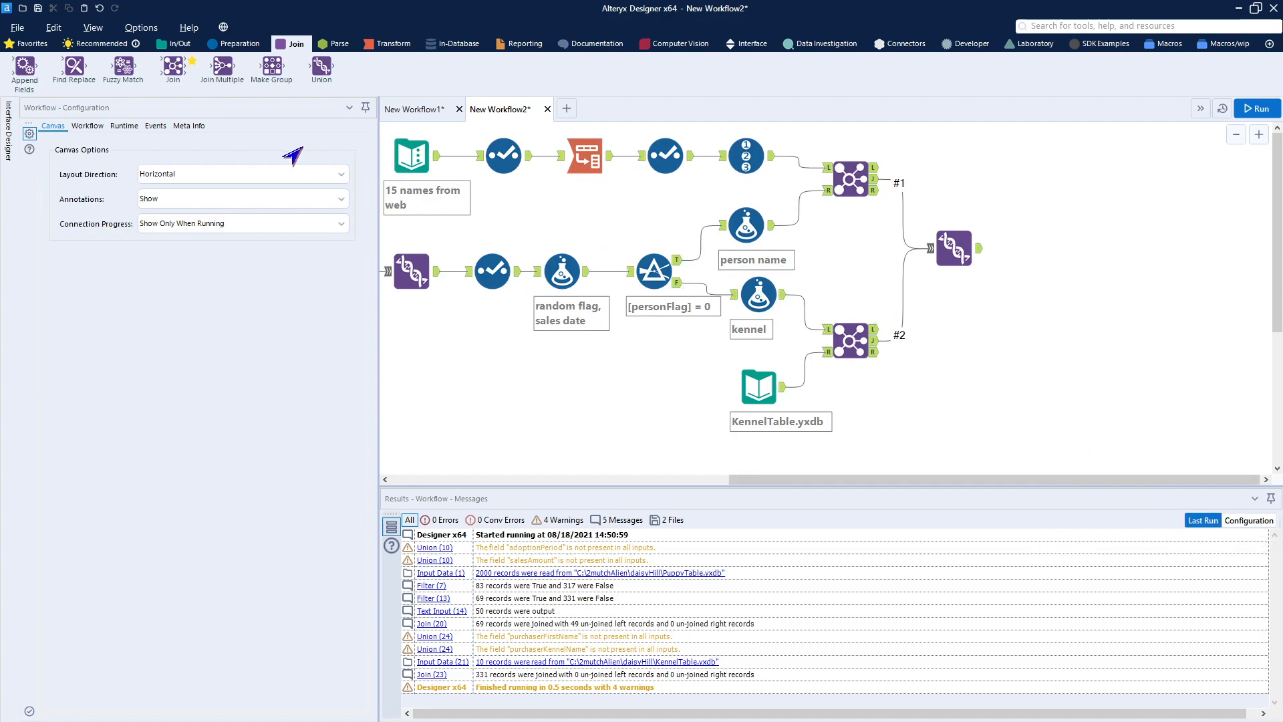
click(239, 45)
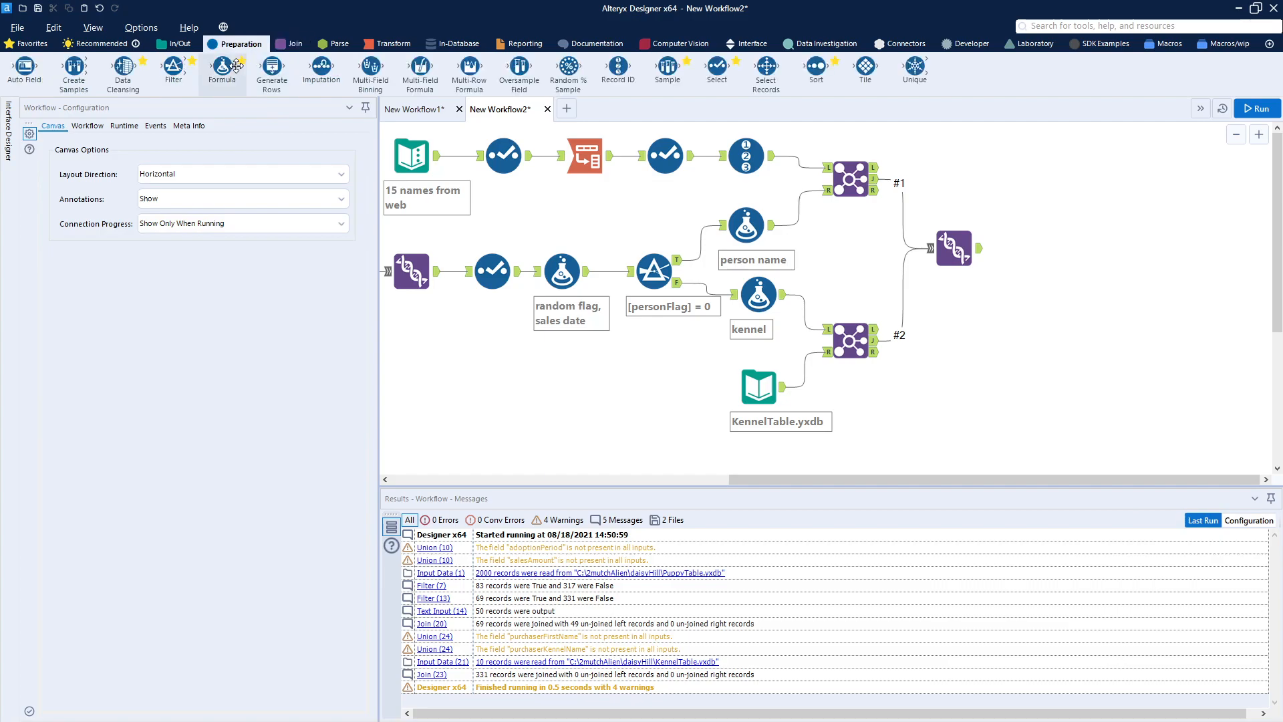
drag(224, 70, 1023, 247)
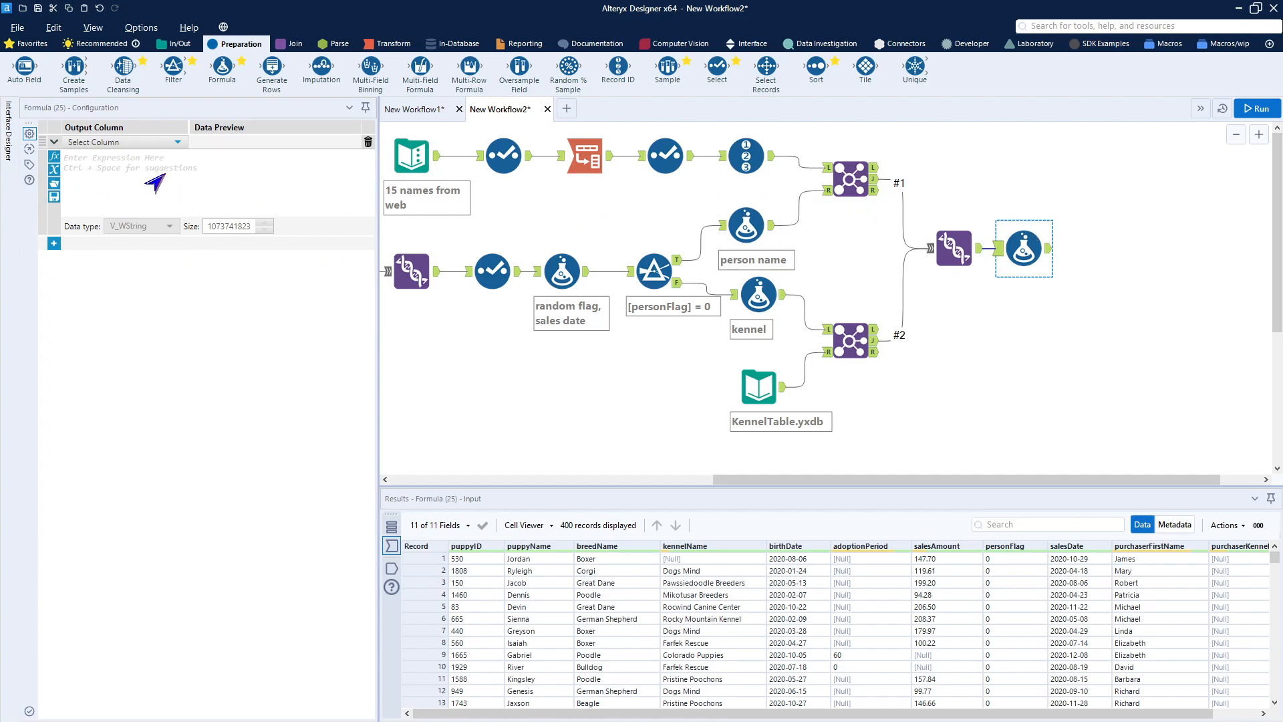
click(177, 143)
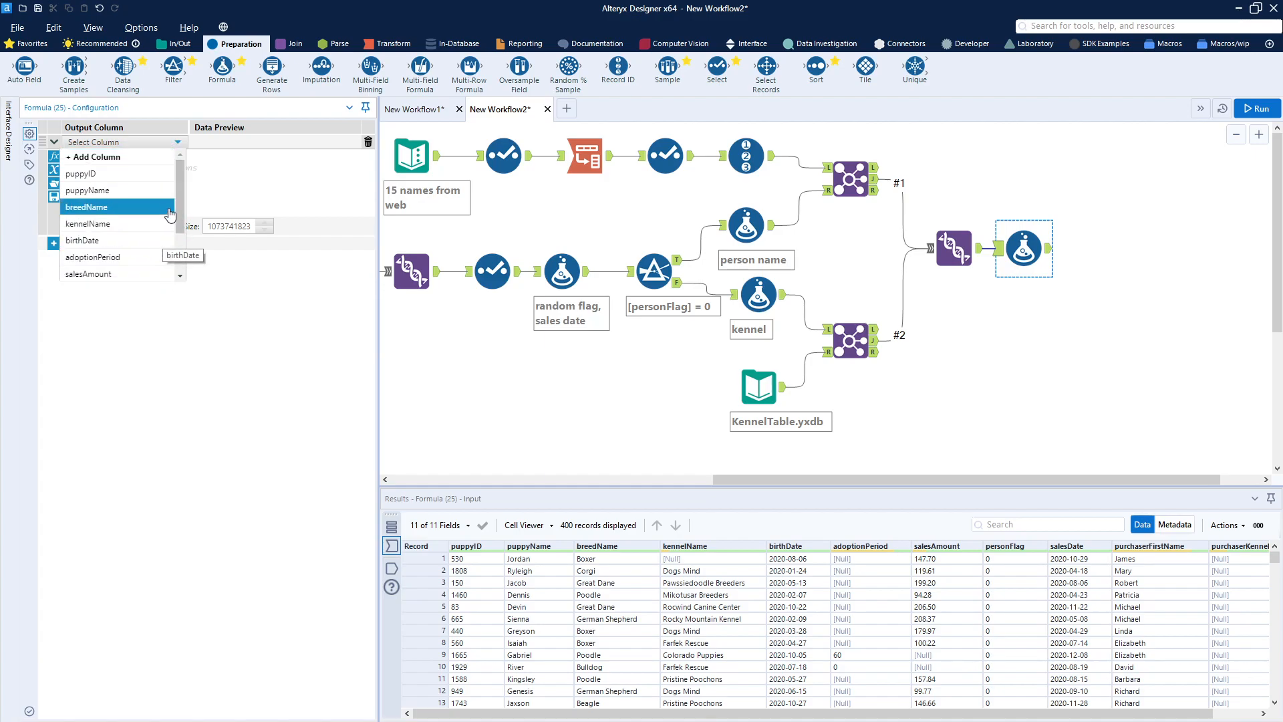
drag(178, 223, 179, 274)
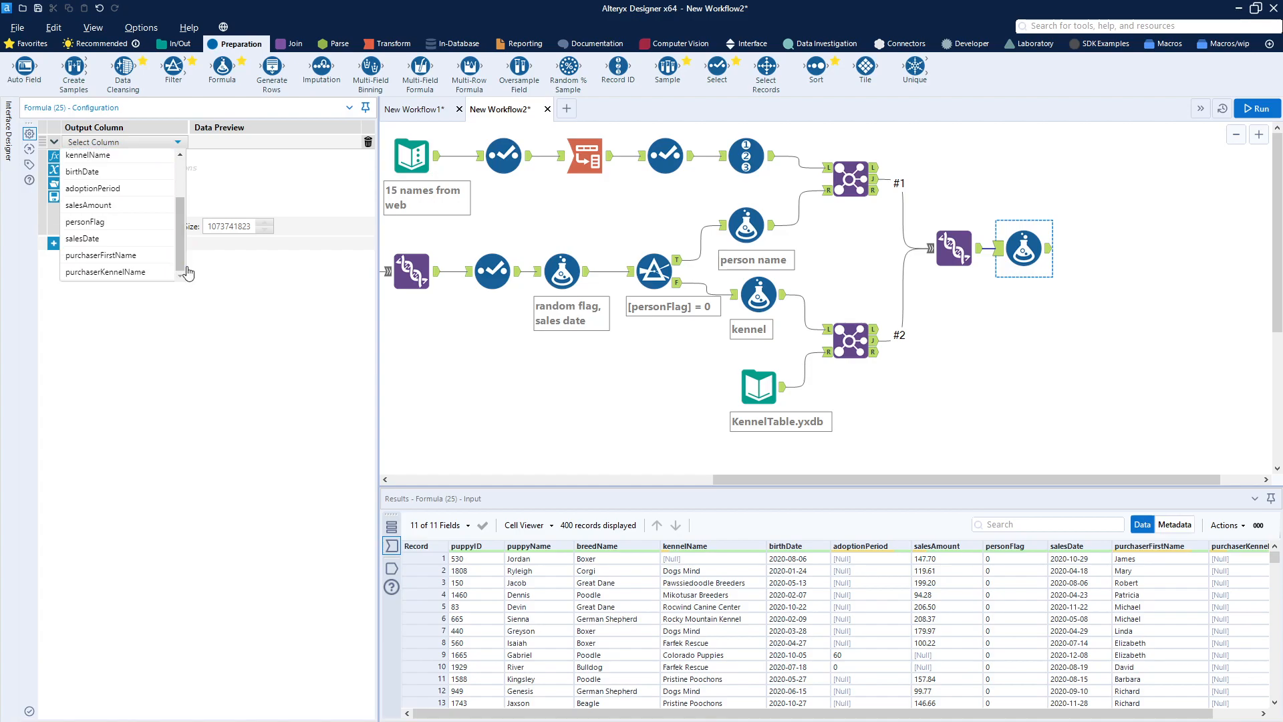
click(119, 276)
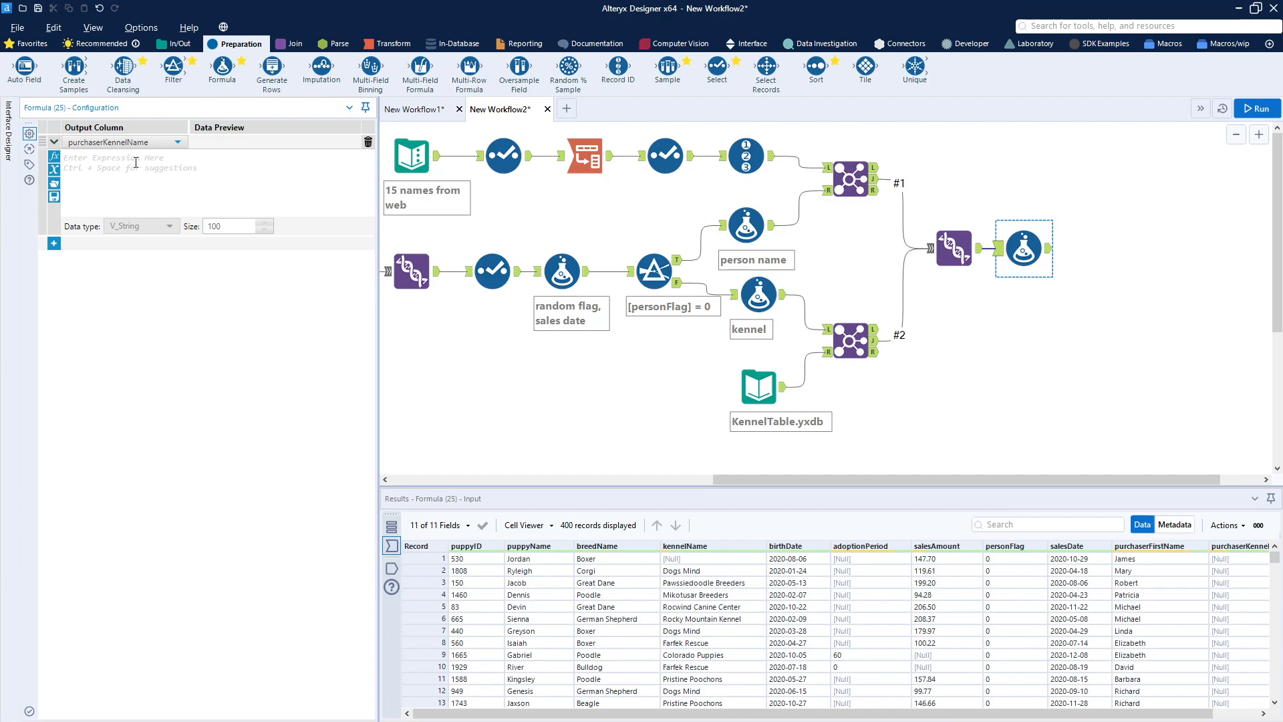
Insert the IF c THEN t ELSE f ENDIF template, split it across four lines, and clear the condition placeholder.
text(IF)
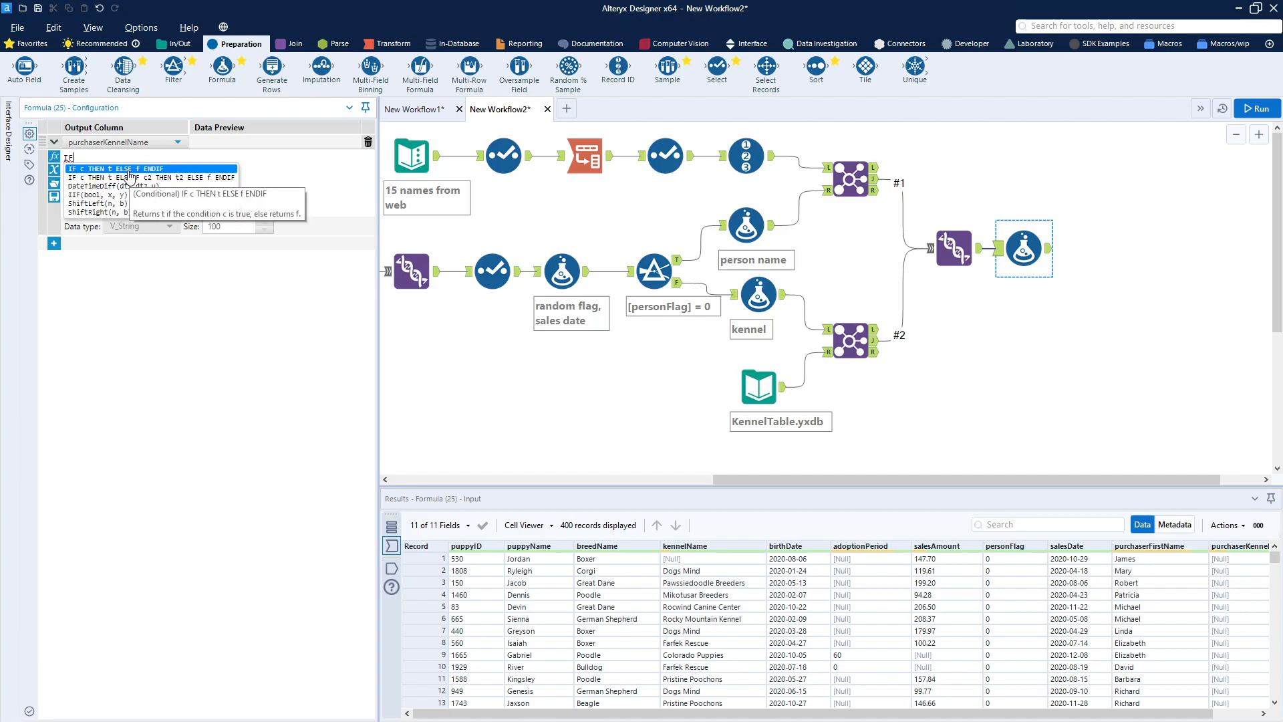
click(129, 170)
click(88, 158)
key(Return)
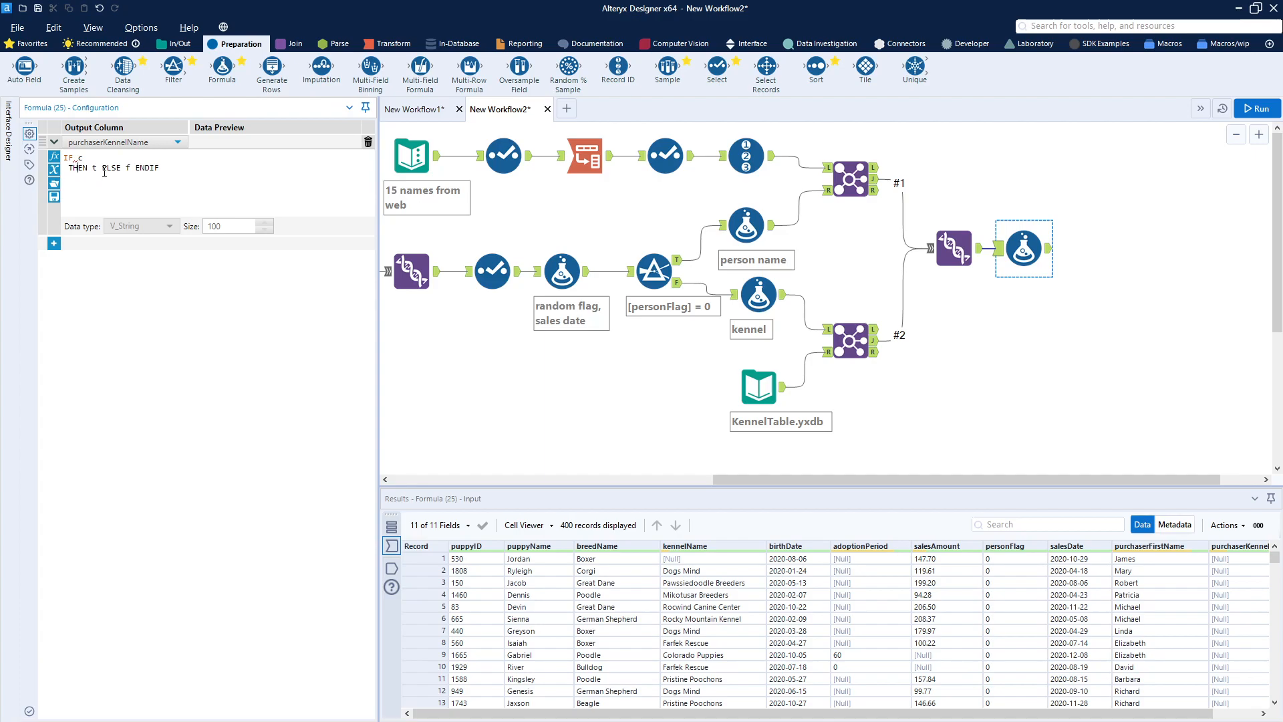
key(Return)
key(Return)
click(100, 158)
key(BackSpace)
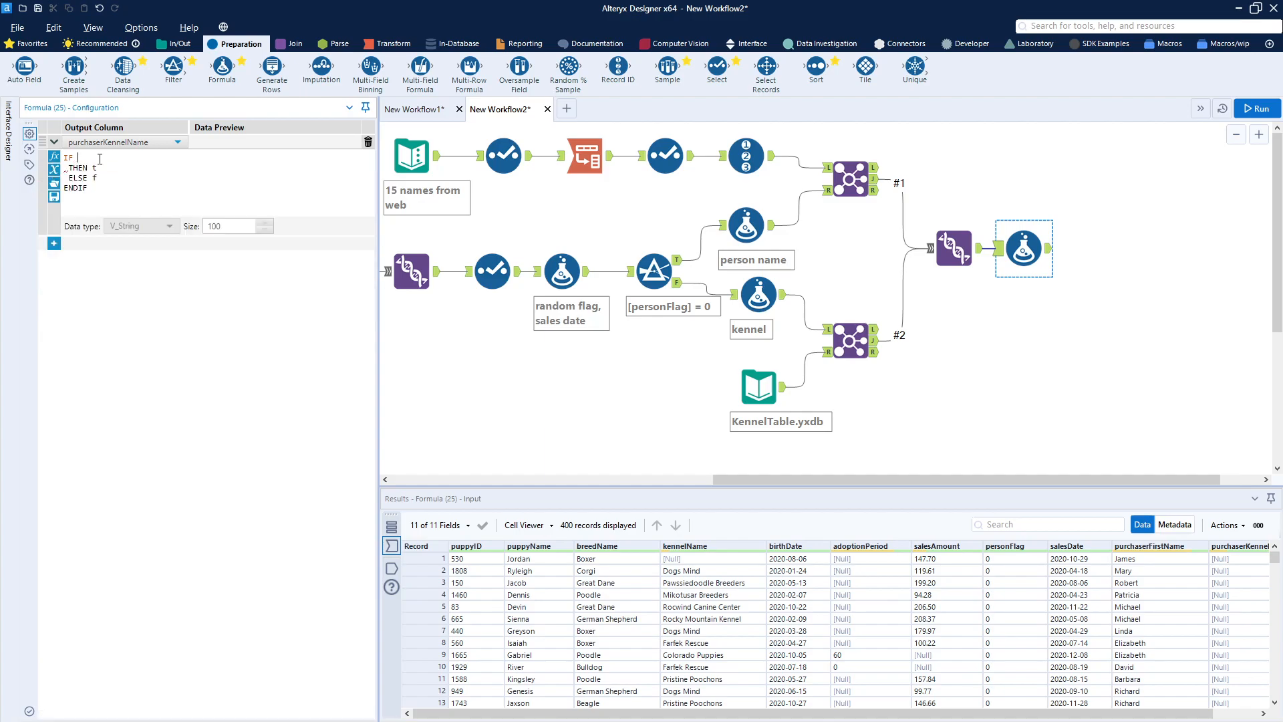
click(54, 157)
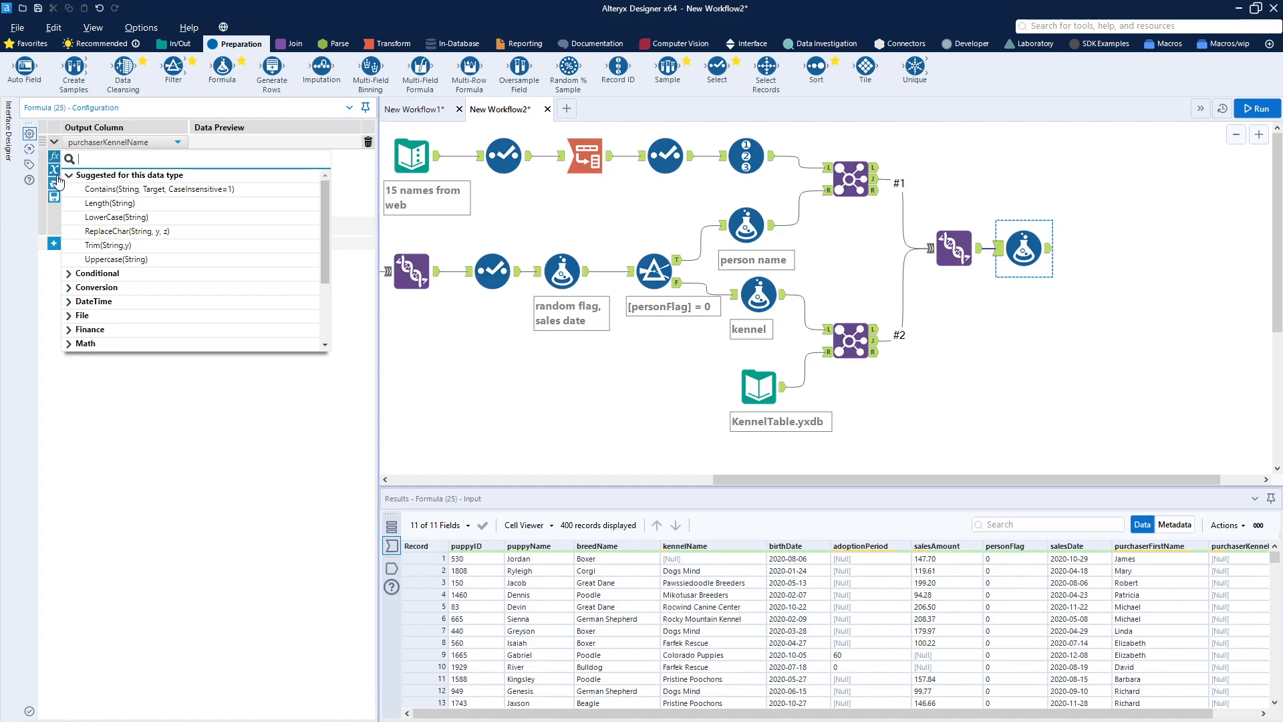
click(55, 171)
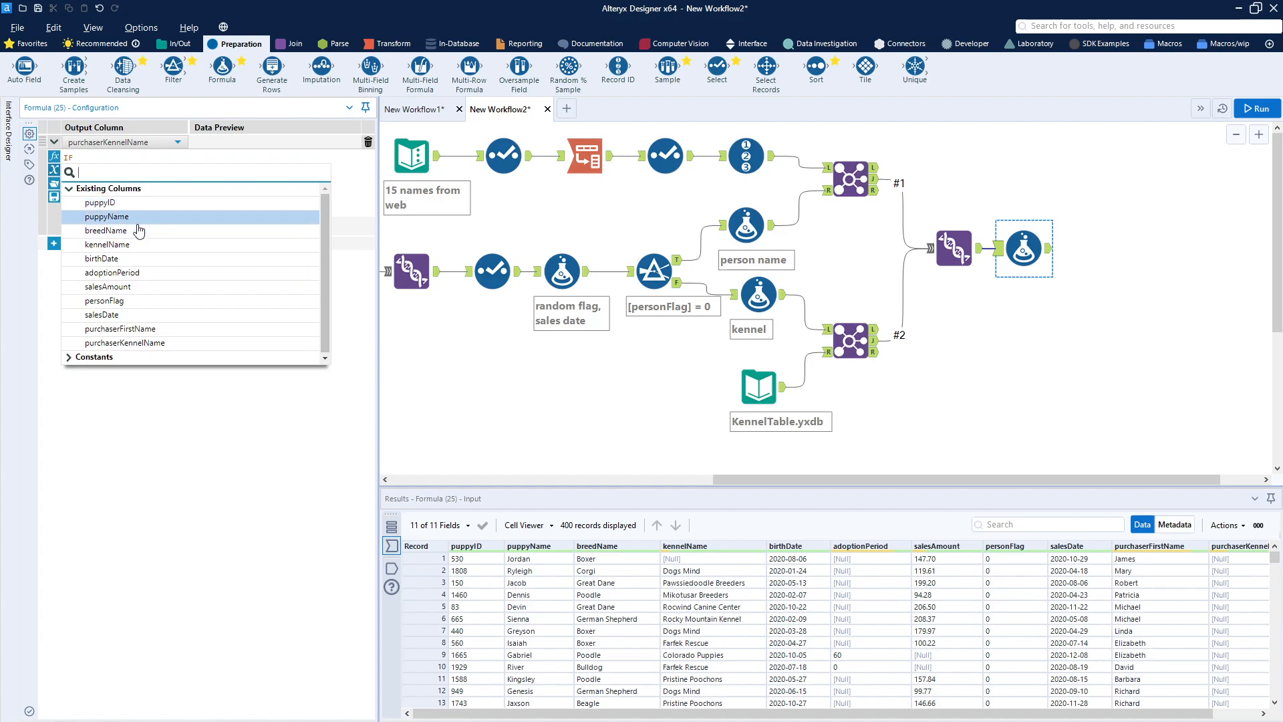
click(131, 245)
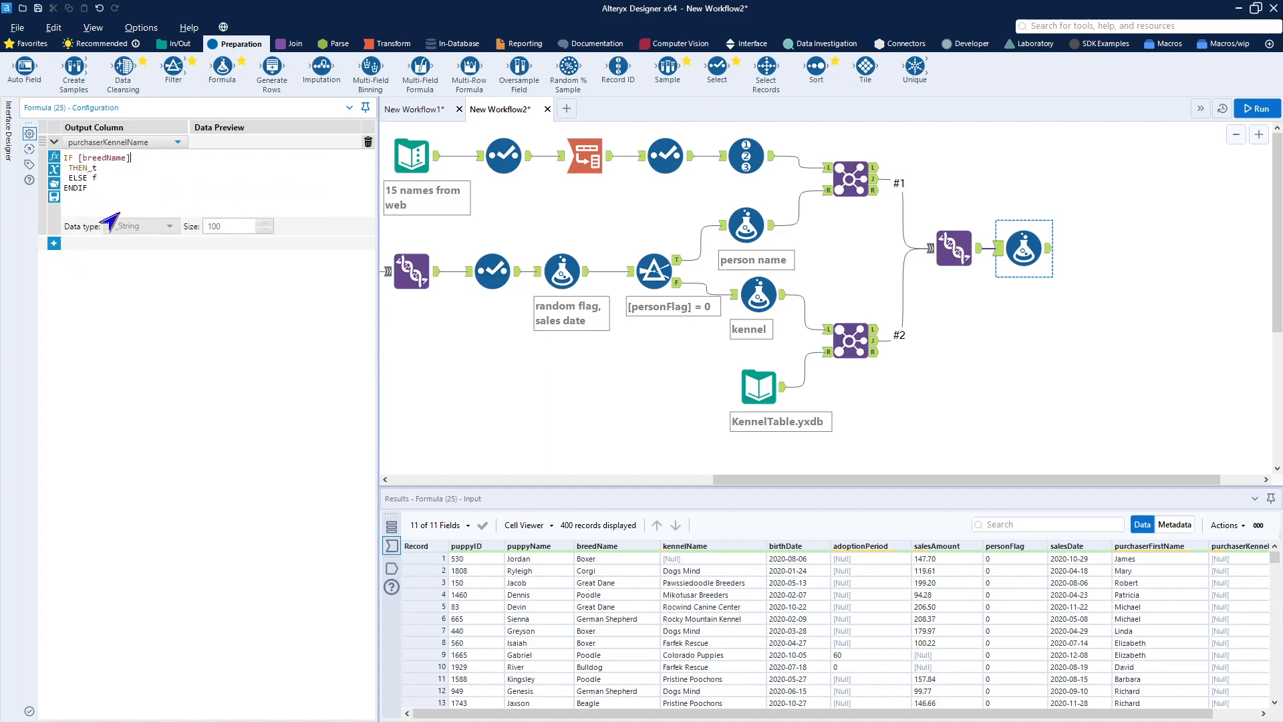
key(BackSpace)
key(BackSpace)
key(BackSpace)
key(BackSpace)
key(BackSpace)
key(BackSpace)
key(BackSpace)
key(BackSpace)
key(BackSpace)
key(BackSpace)
key(BackSpace)
Set the IF condition to [kennelName]=[purchaserKennelName].
click(55, 169)
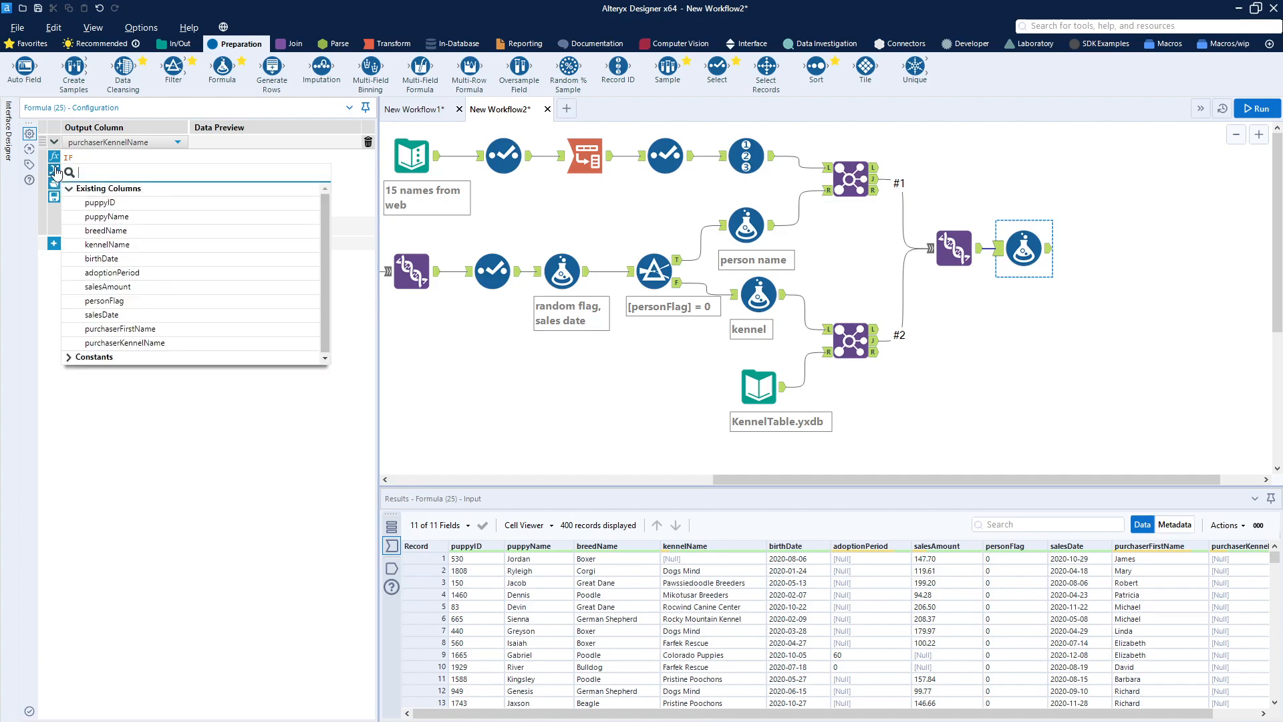
click(126, 244)
text(=)
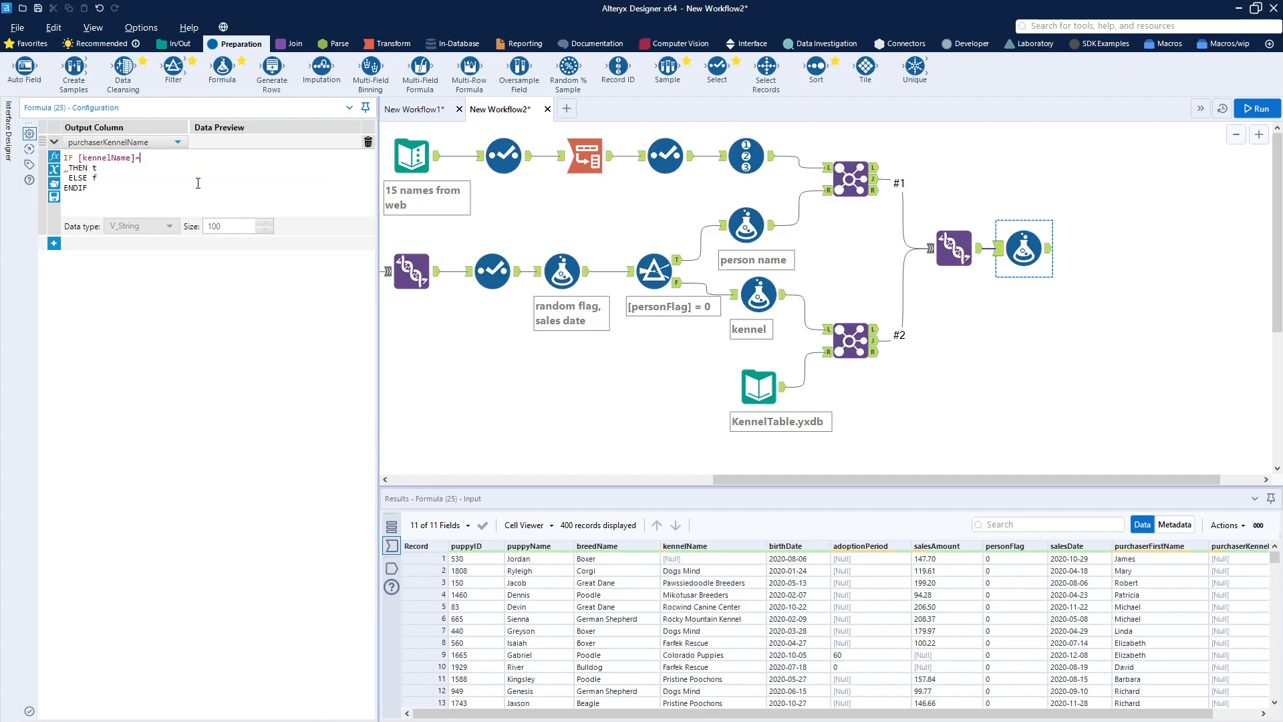
text([)
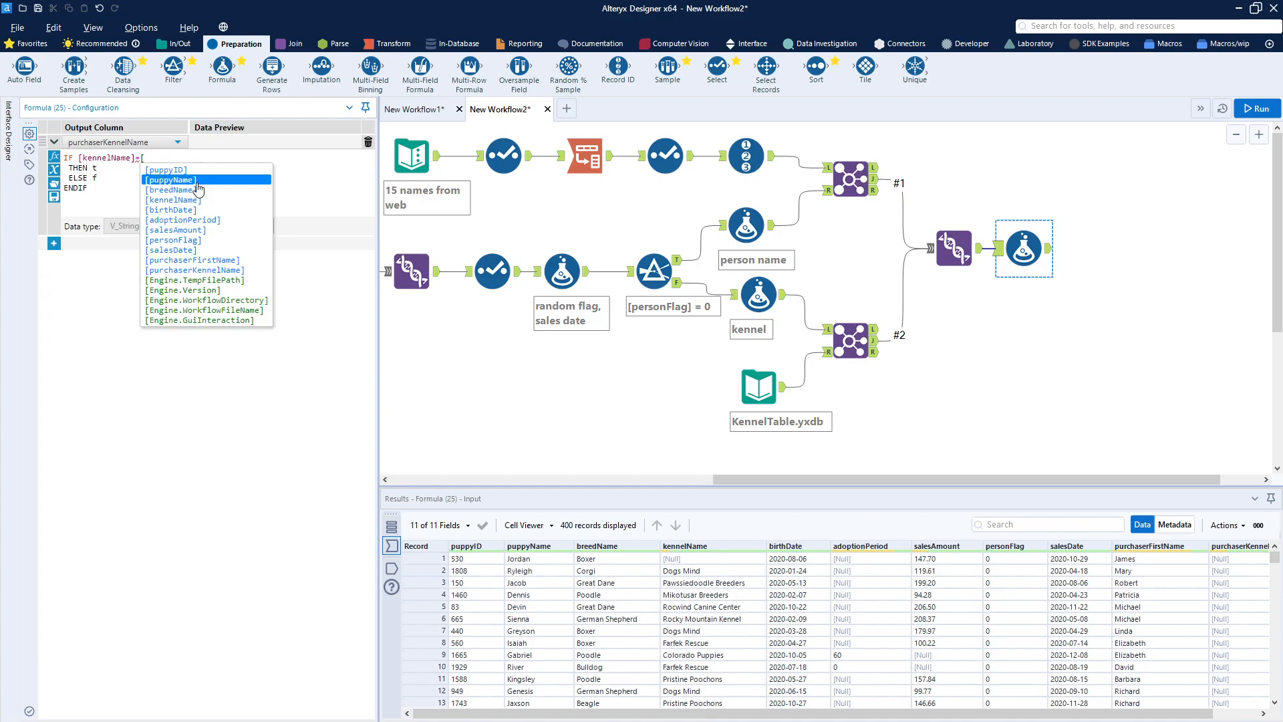
click(202, 272)
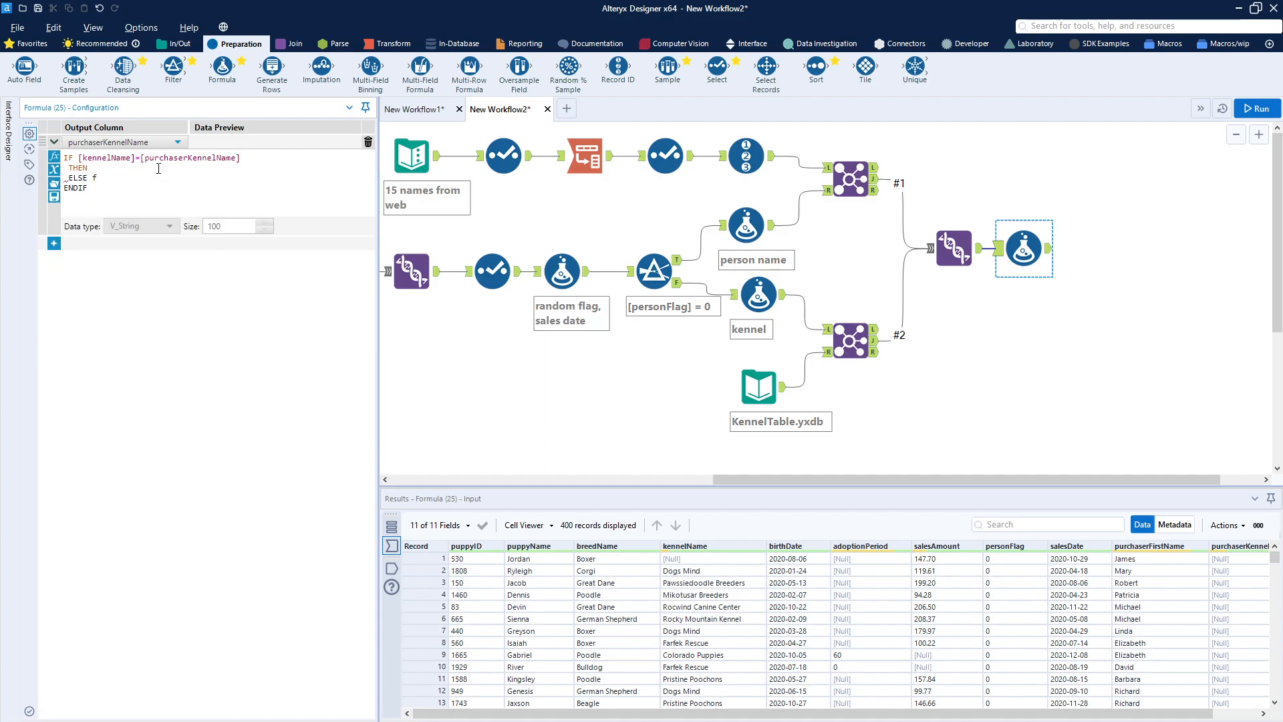
Complete the expression so THEN returns Null() and ELSE returns [purchaserKennelName].
text(n)
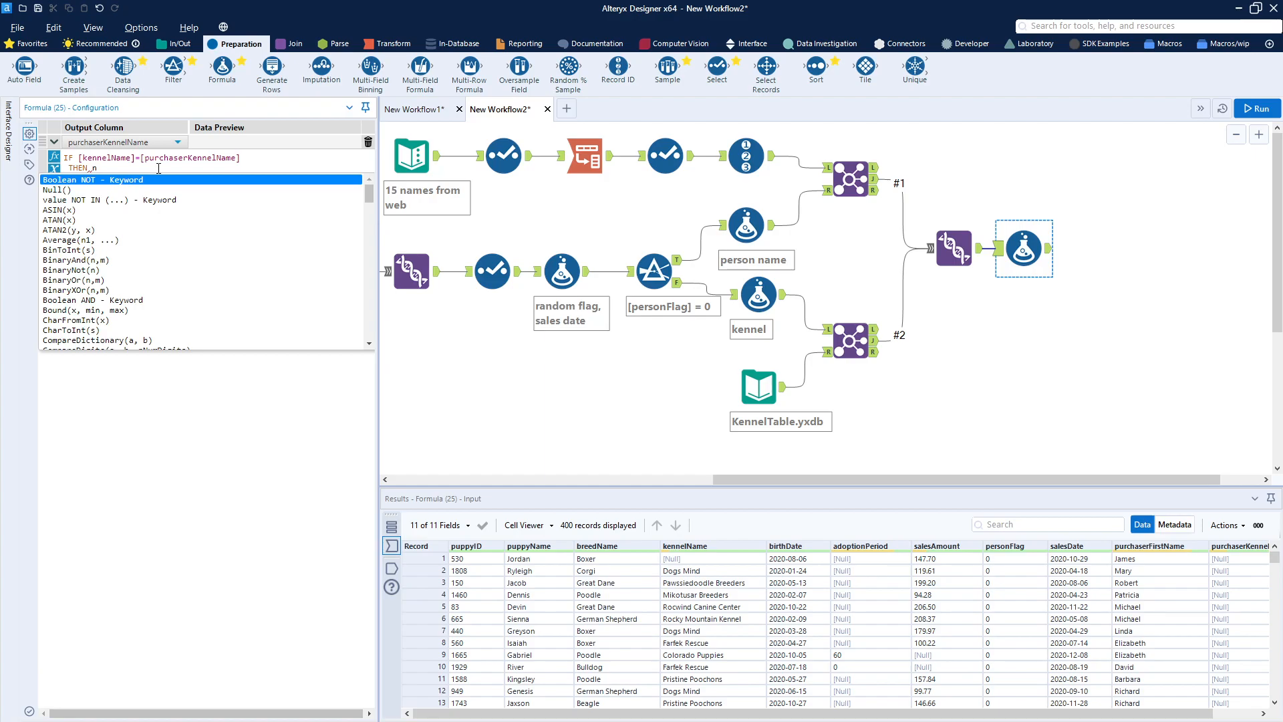
text(u)
key(BackSpace)
click(82, 189)
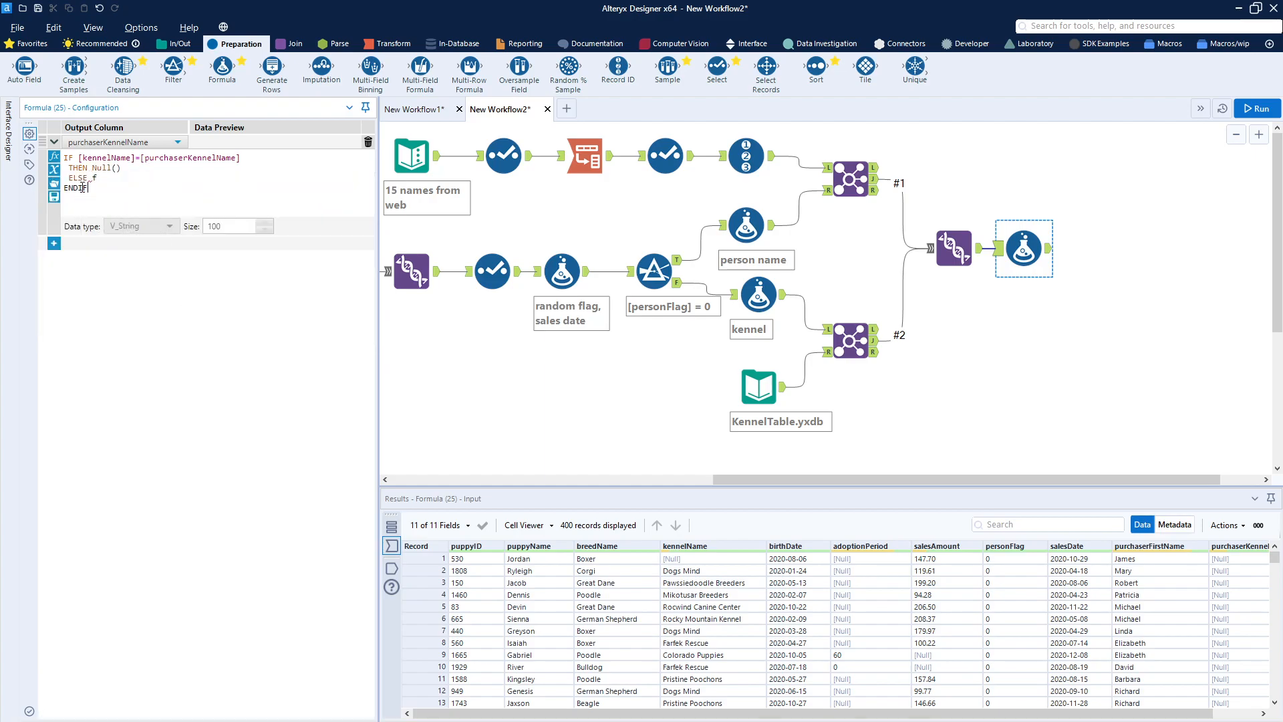
key(BackSpace)
text([)
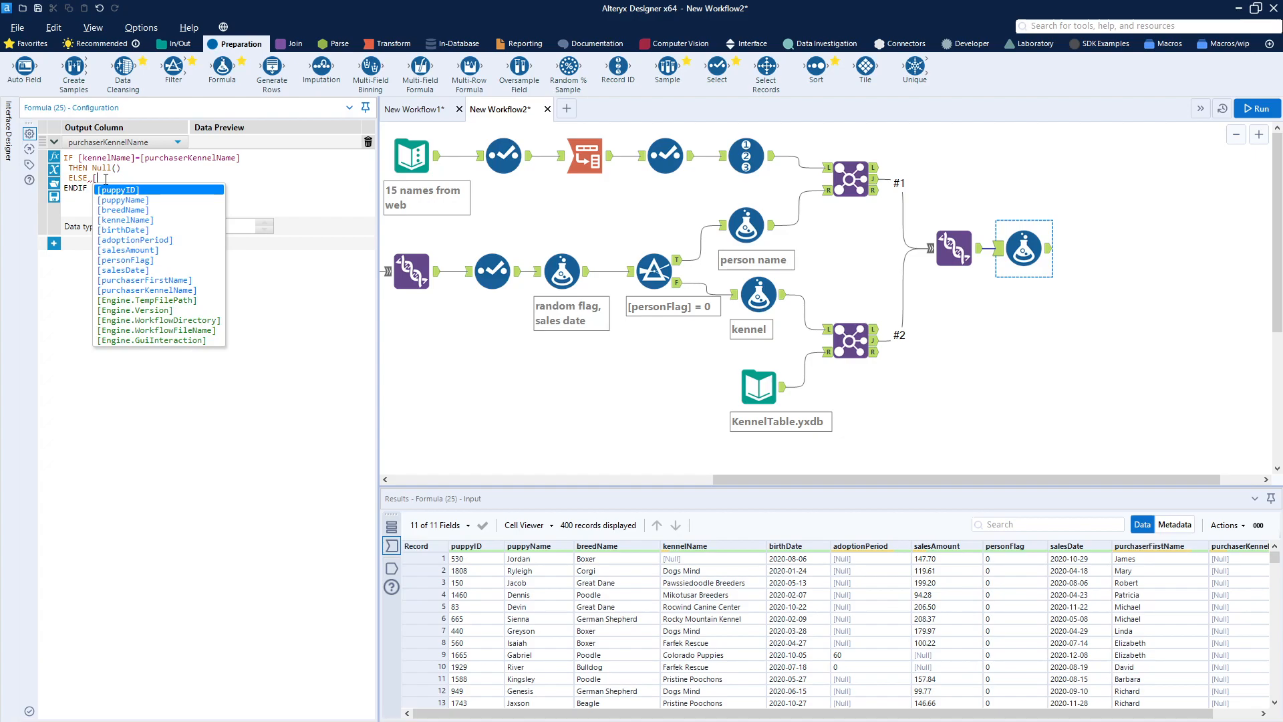
click(169, 293)
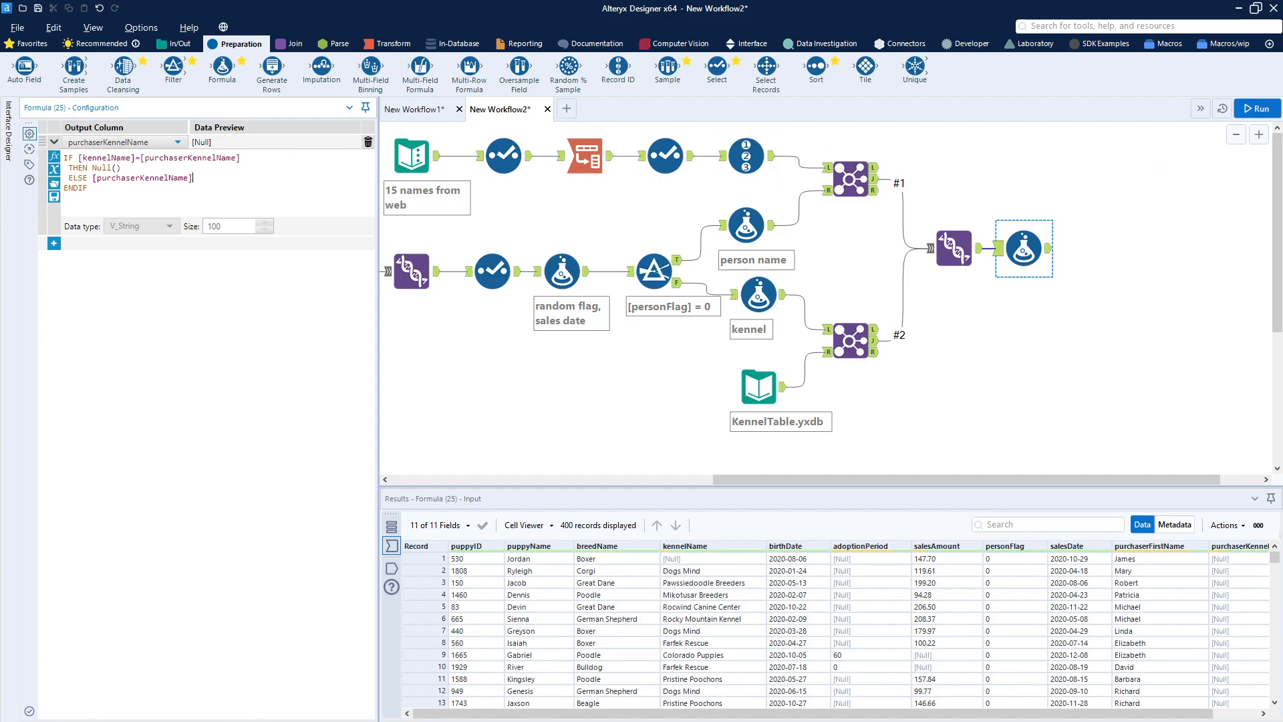
Run the workflow and look through the new Formula's output, comparing the kennelName and purchaserKennelName values.
click(1254, 109)
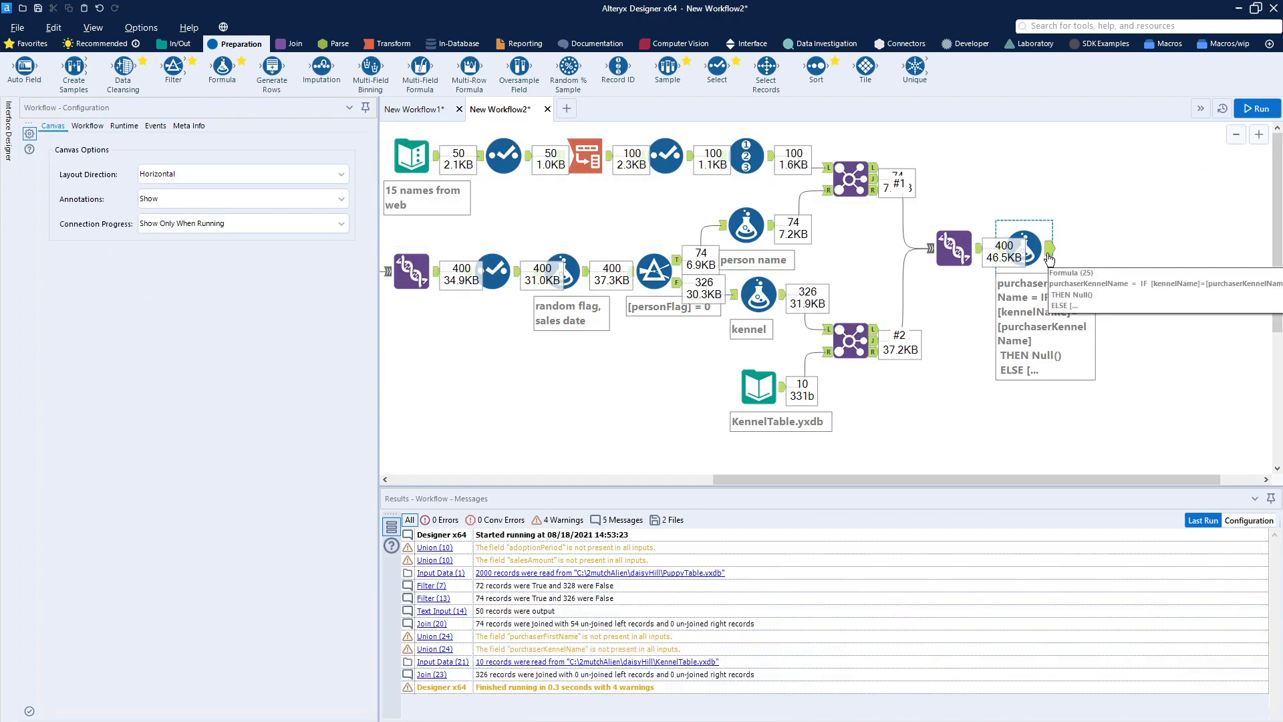
click(1049, 258)
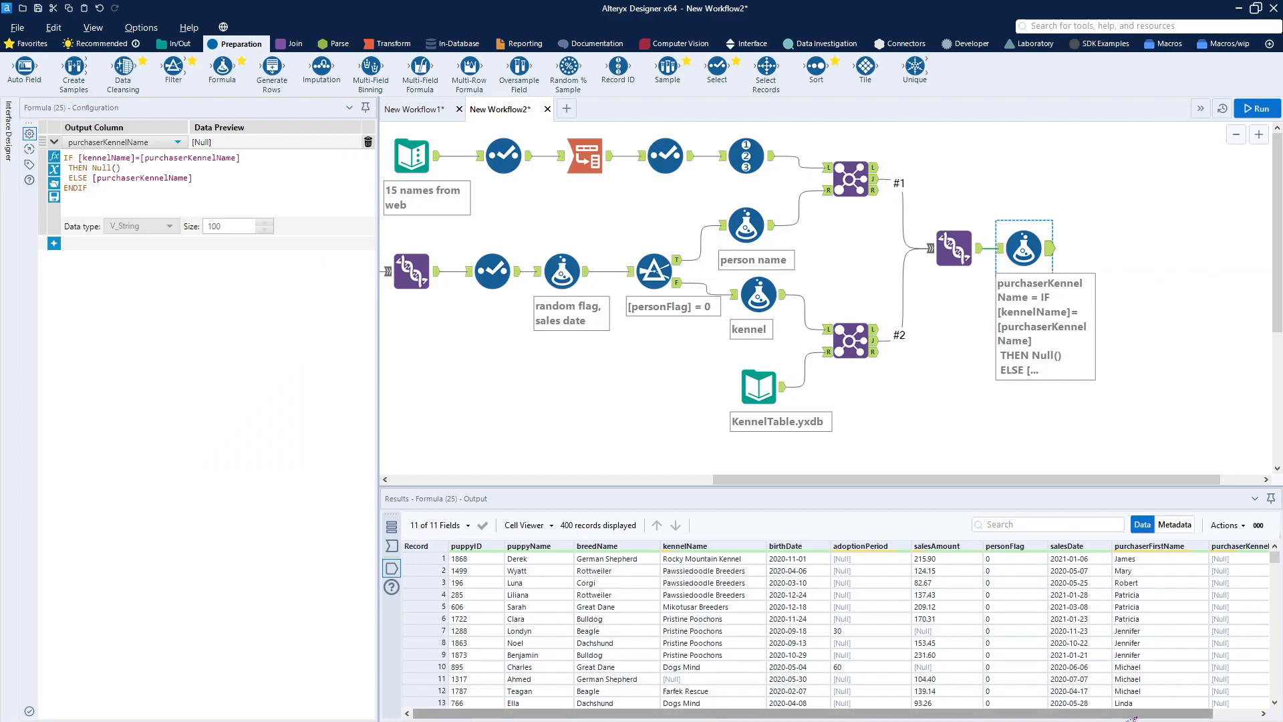
drag(1131, 719, 1175, 719)
scroll(1177, 673, down, 20)
scroll(1176, 674, down, 15)
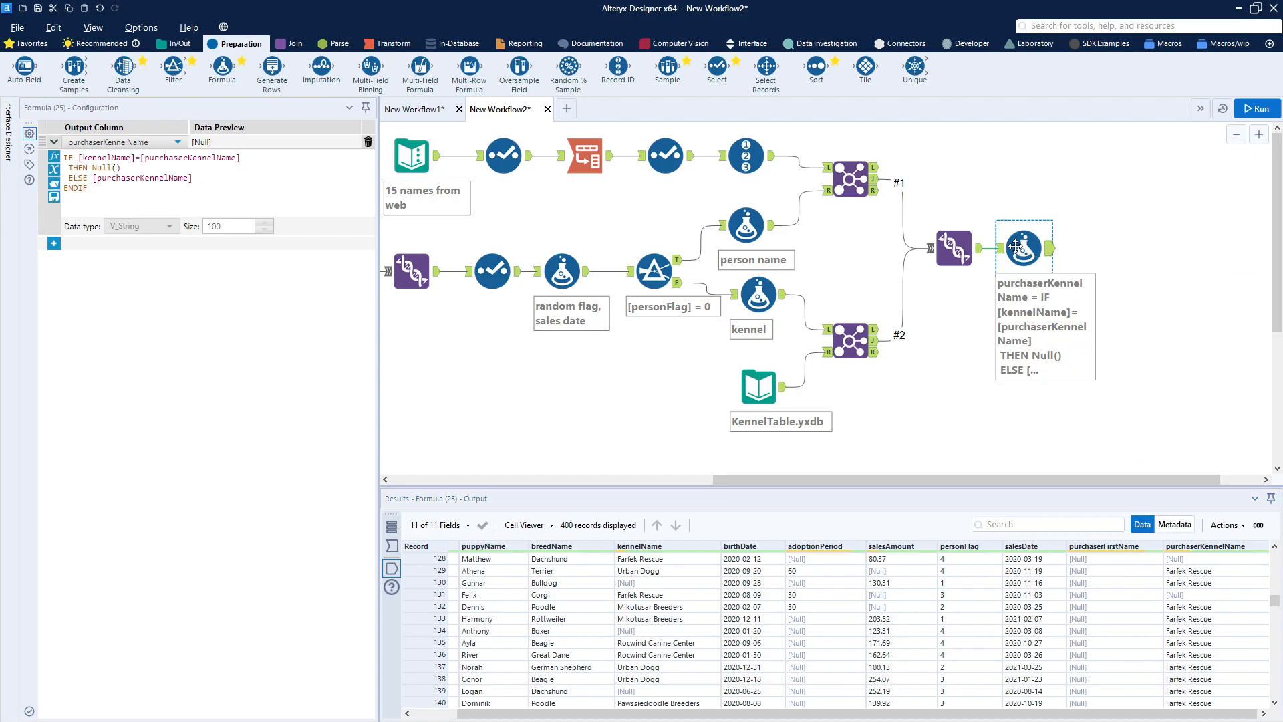
Annotate the new Formula tool as "sold kennel issue".
key(F2)
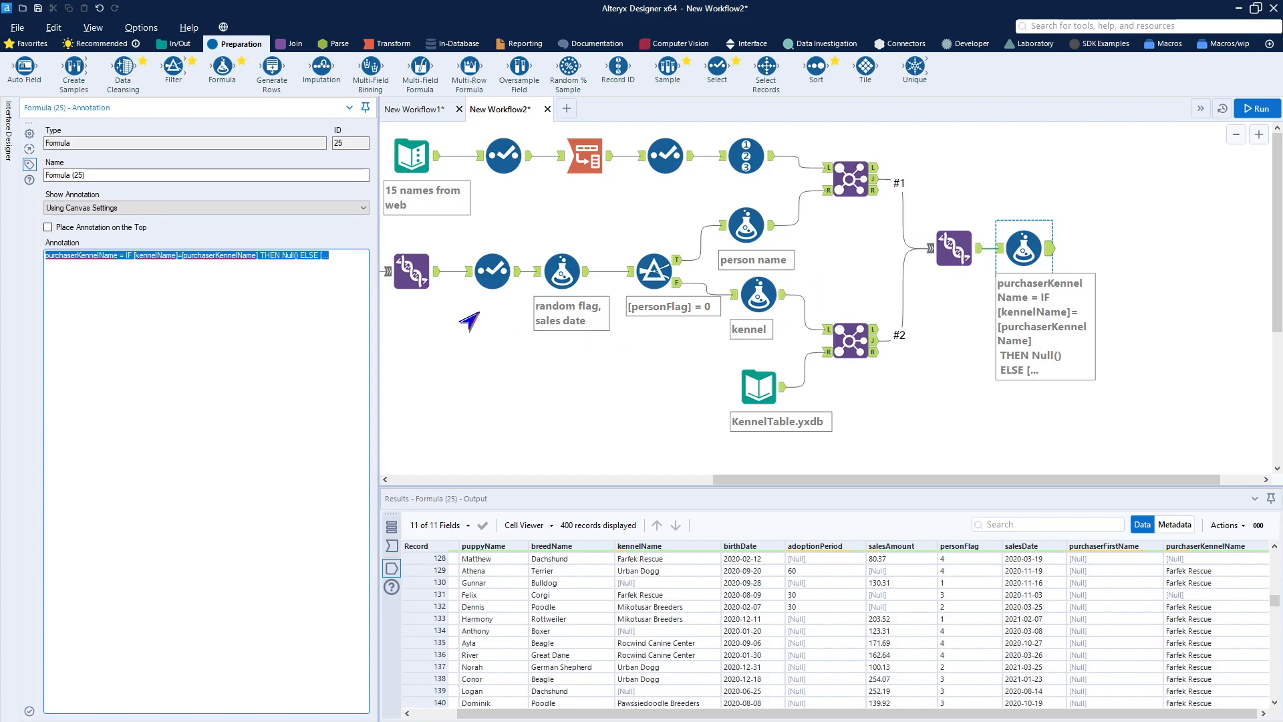
text(sold kennel issue)
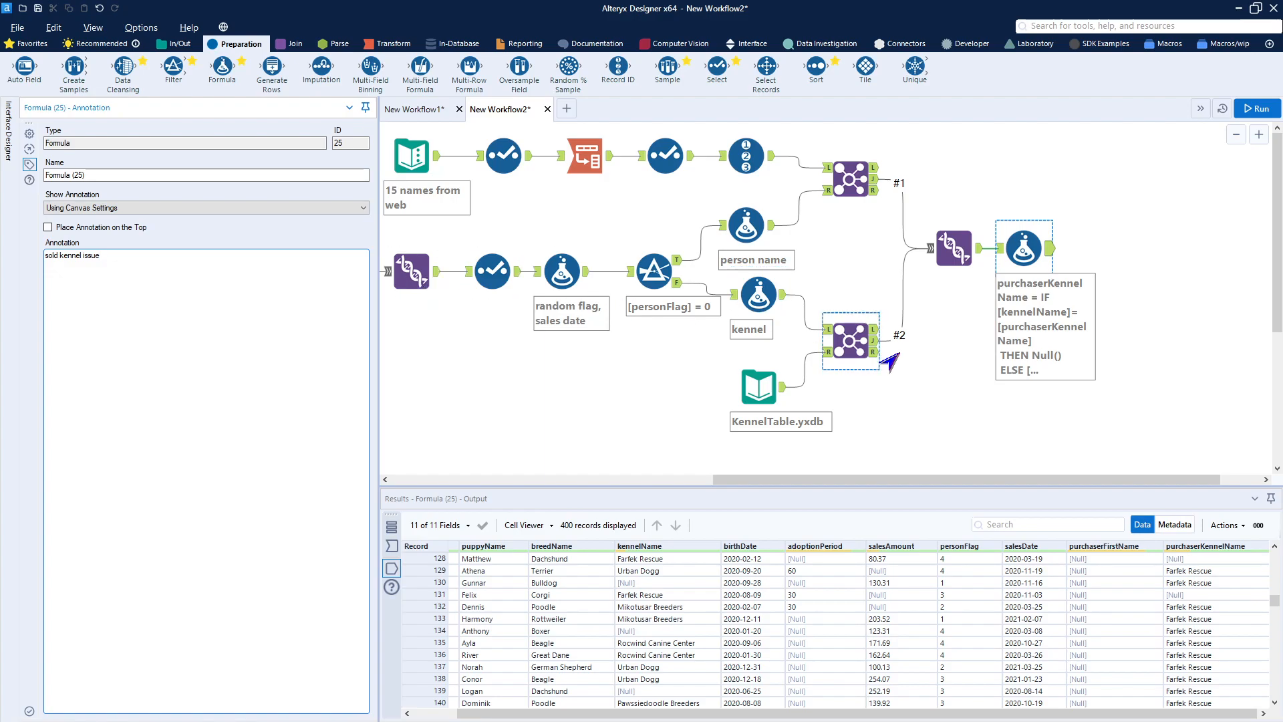
Add a Select tool after the "sold kennel issue" Formula and deselect puppyName, breedName, kennelName and birthDate.
mouse_move(718, 68)
mouse_down()
mouse_move(990, 156)
mouse_move(1136, 224)
mouse_move(1105, 247)
mouse_up()
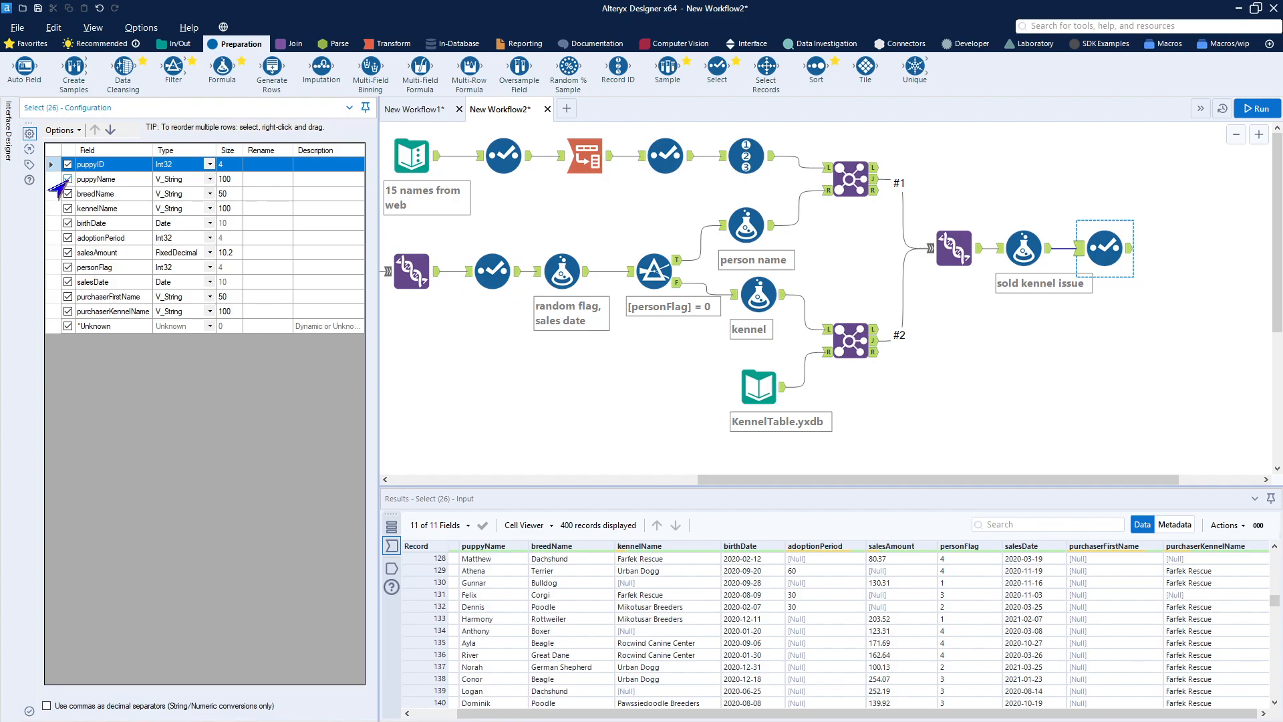
click(68, 178)
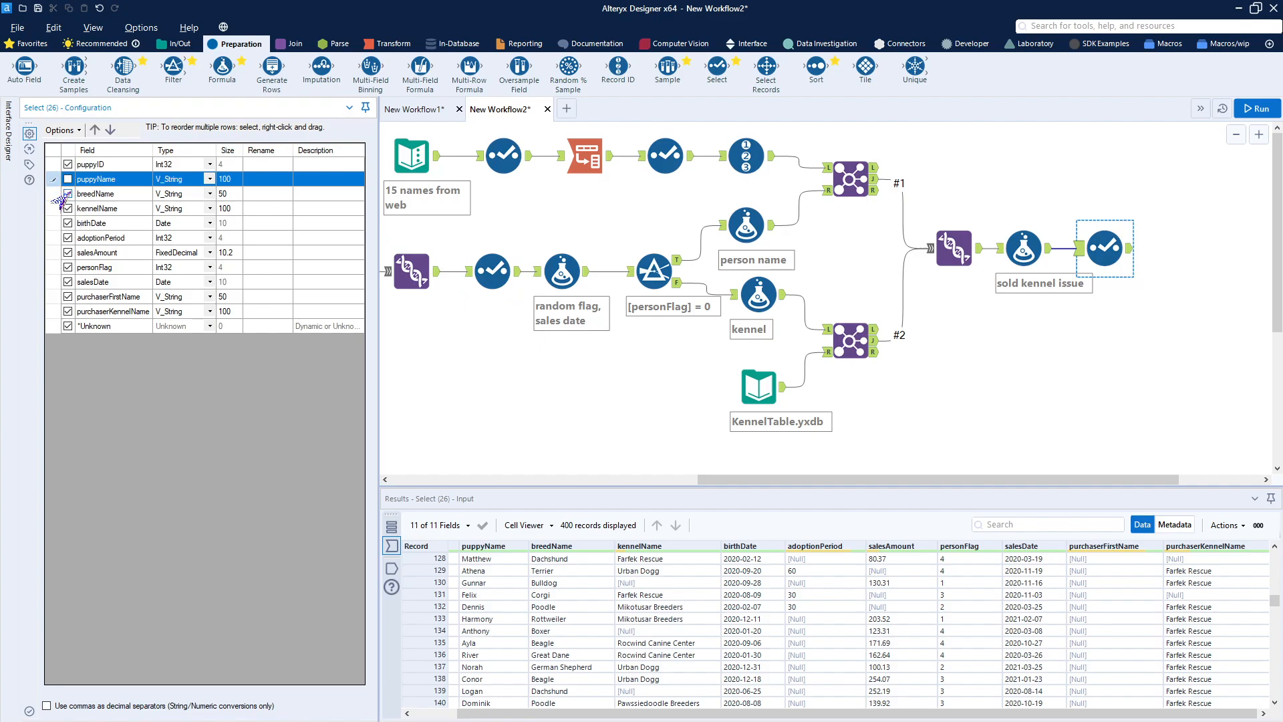
click(67, 193)
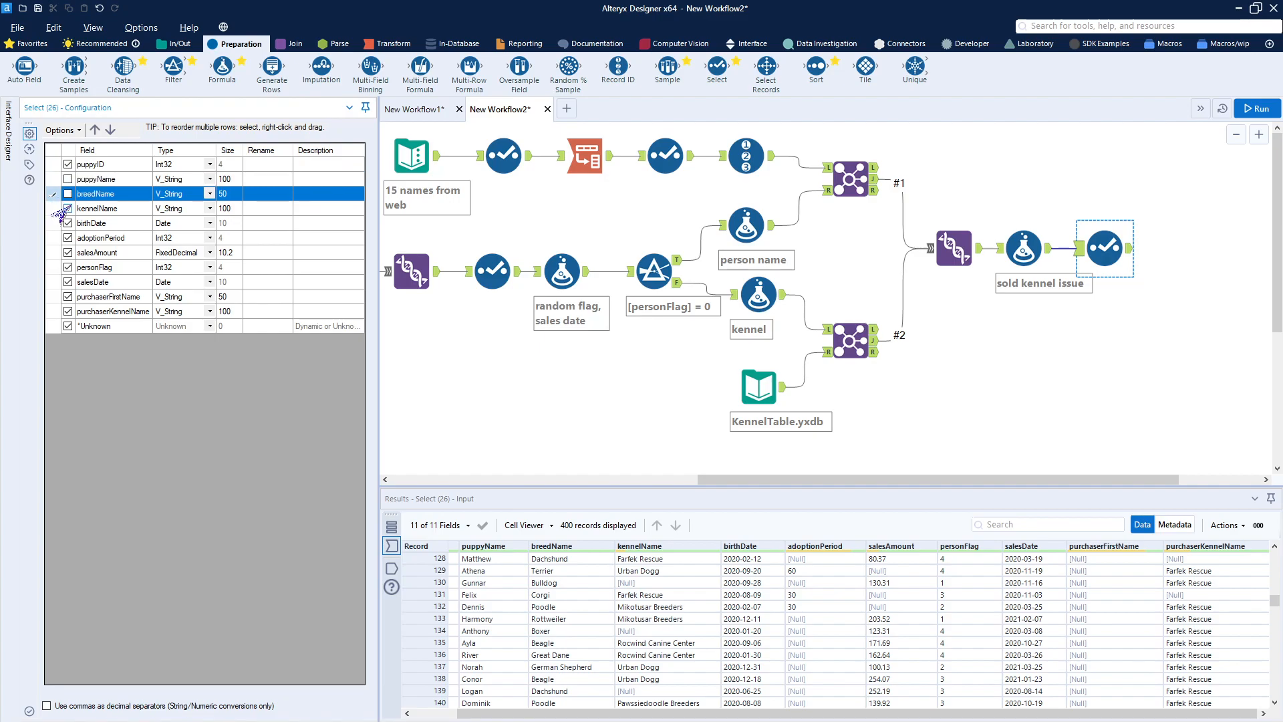
click(67, 208)
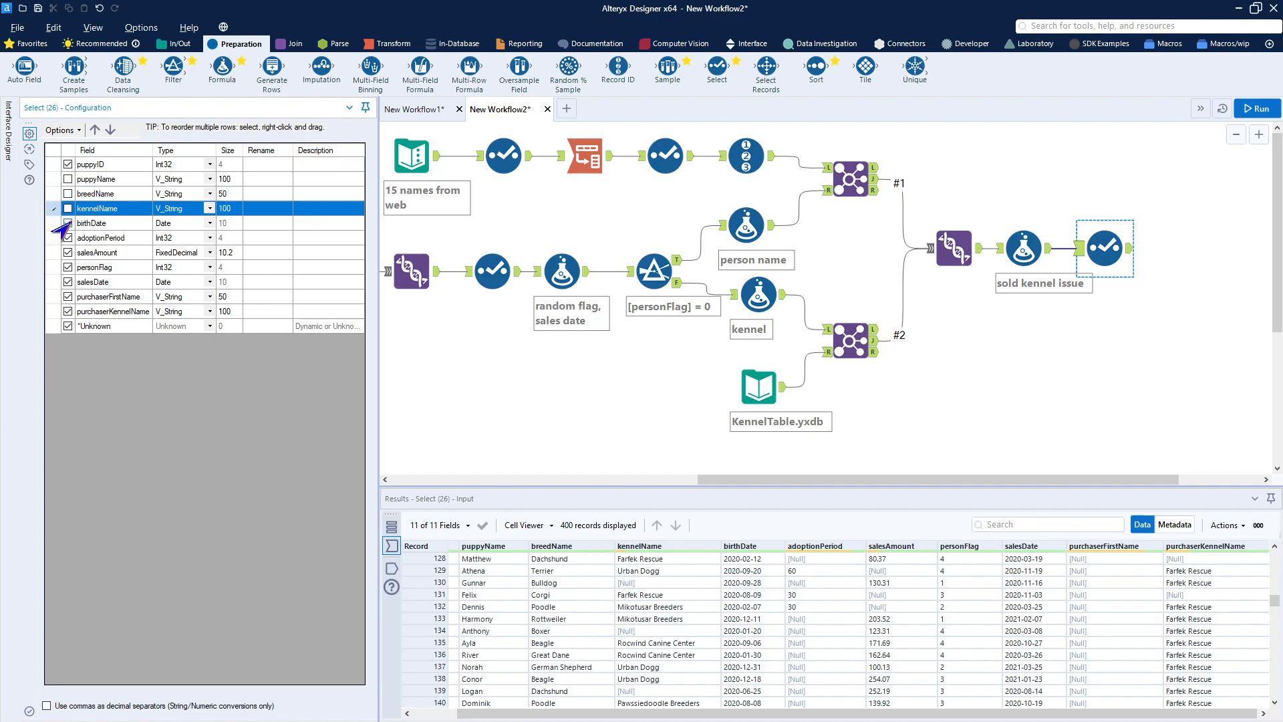
click(60, 225)
click(68, 223)
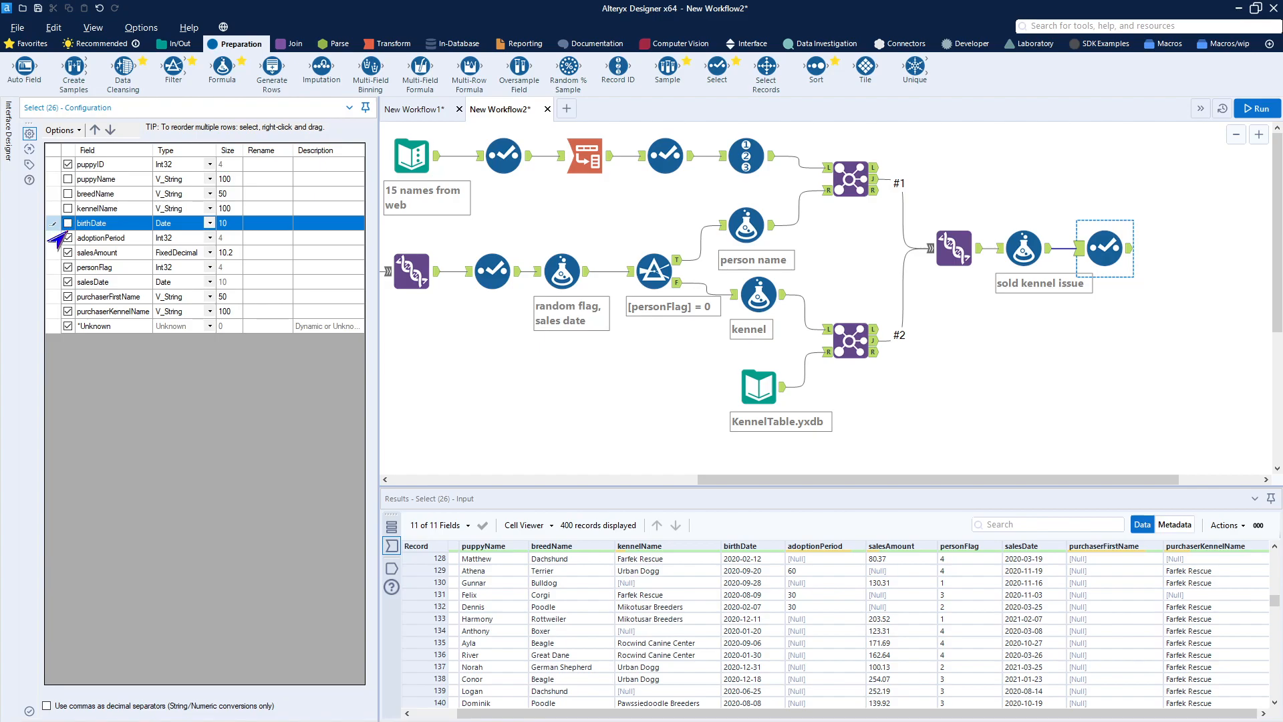
Move the salesDate field directly below puppyID and deselect personFlag in the new Select tool.
click(49, 270)
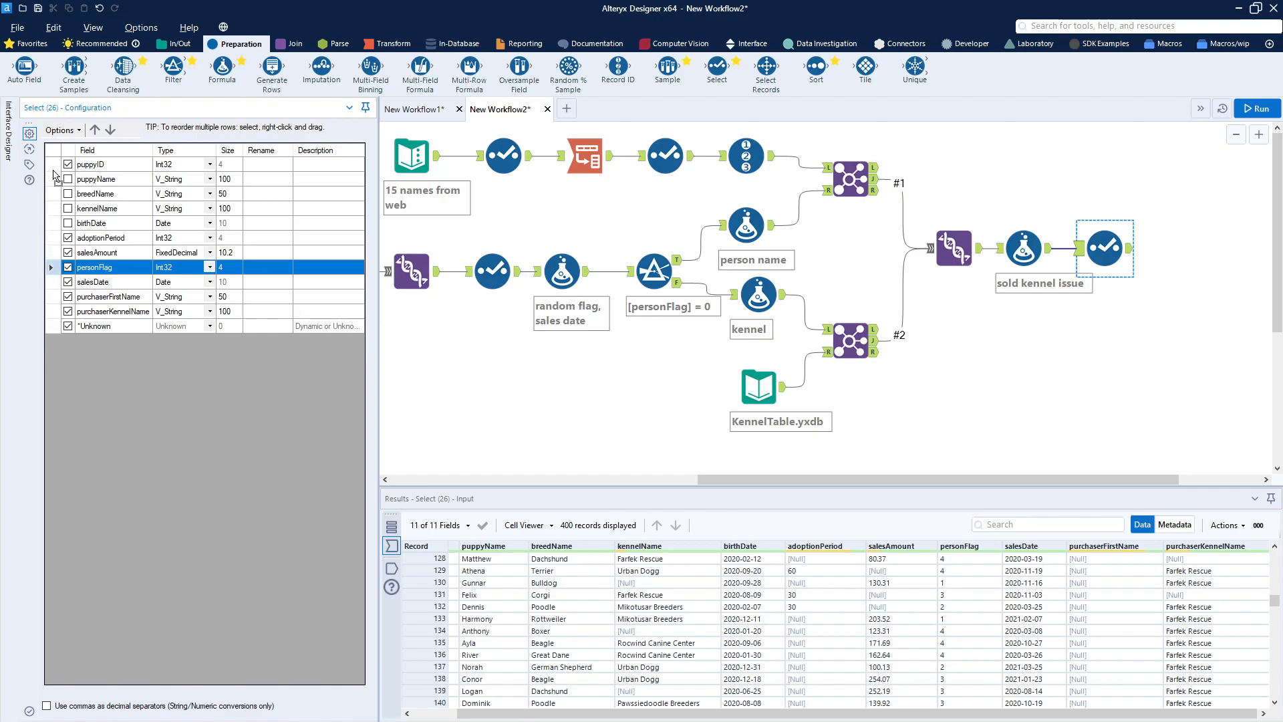
drag(48, 181, 41, 182)
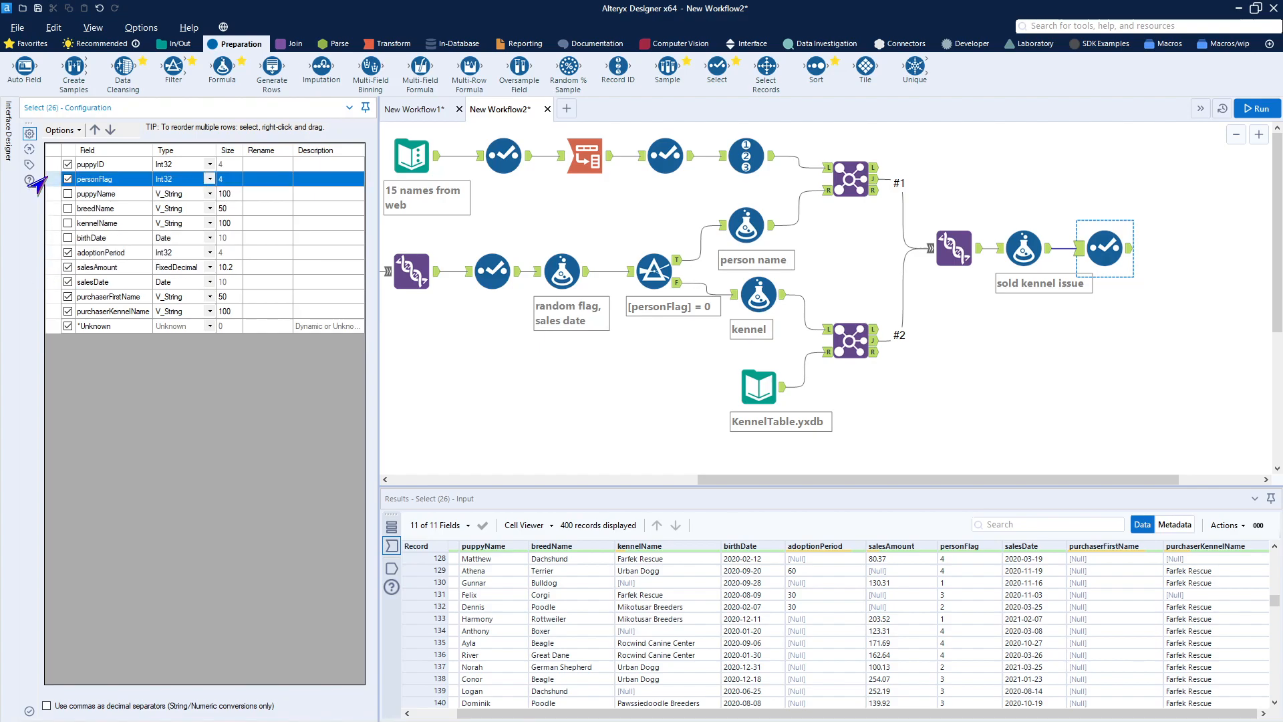
click(131, 286)
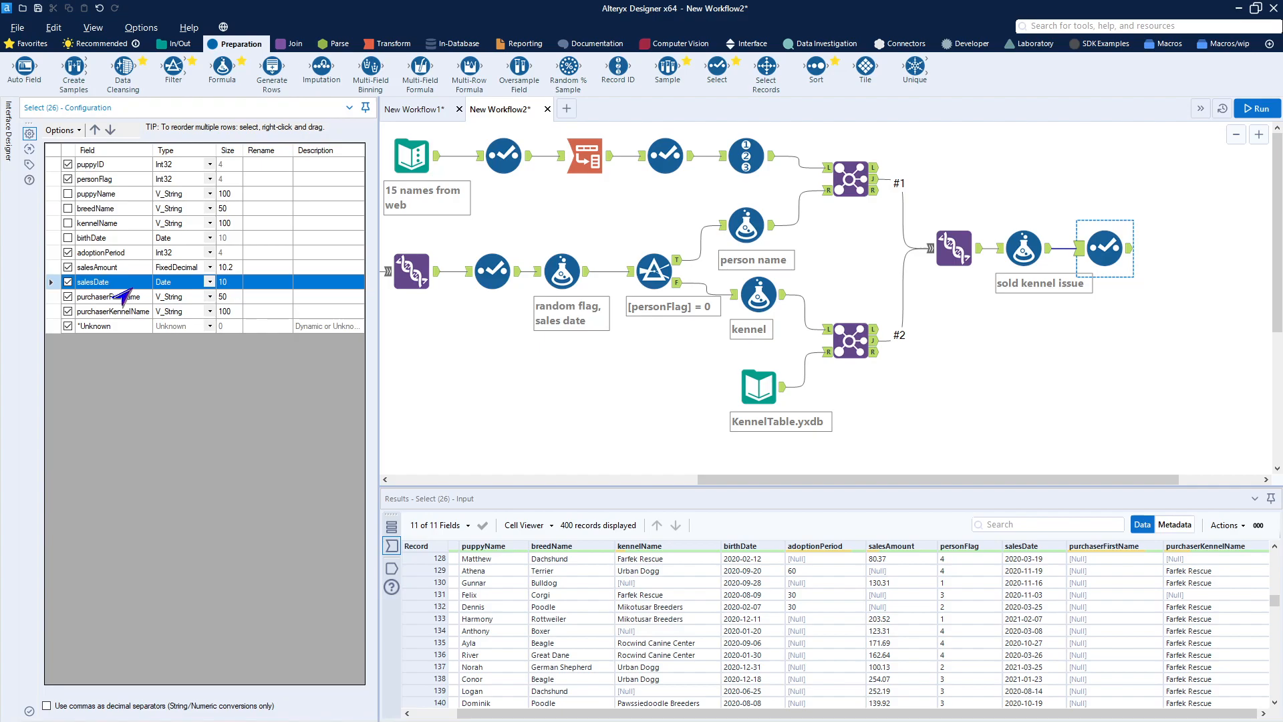
click(95, 129)
click(95, 129)
click(95, 129)
click(94, 129)
click(95, 128)
click(95, 129)
click(95, 129)
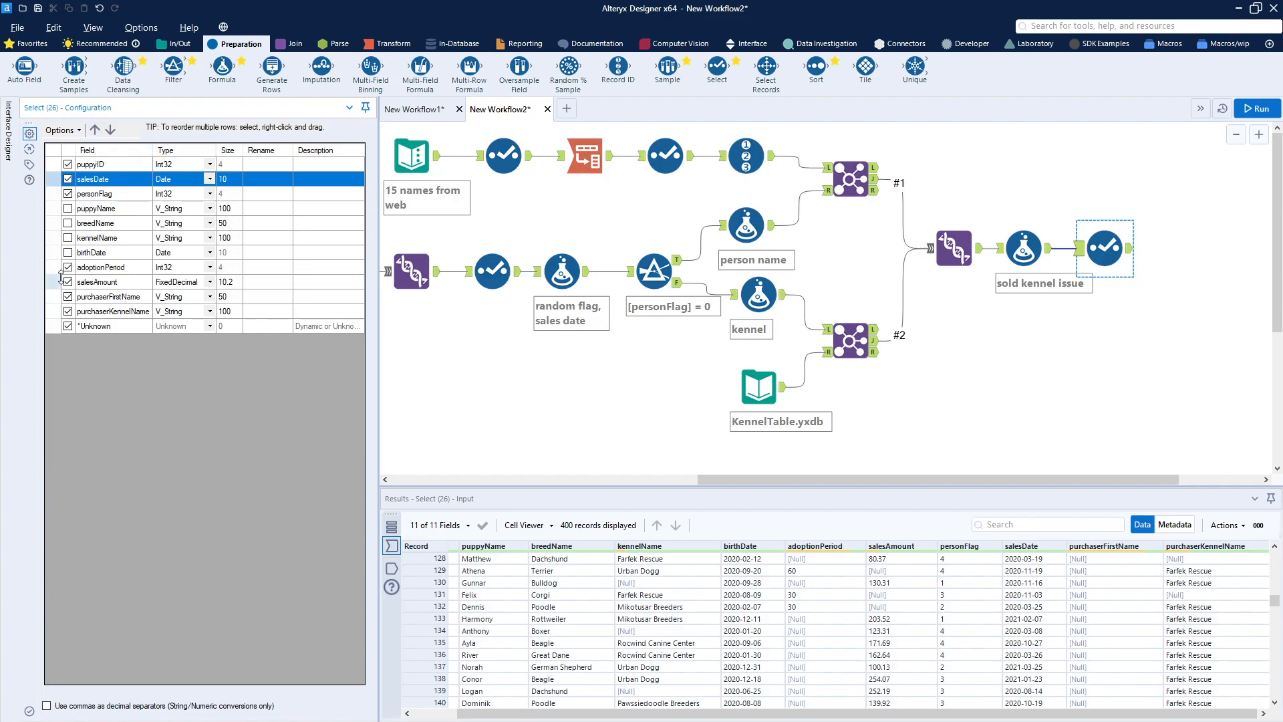
click(59, 195)
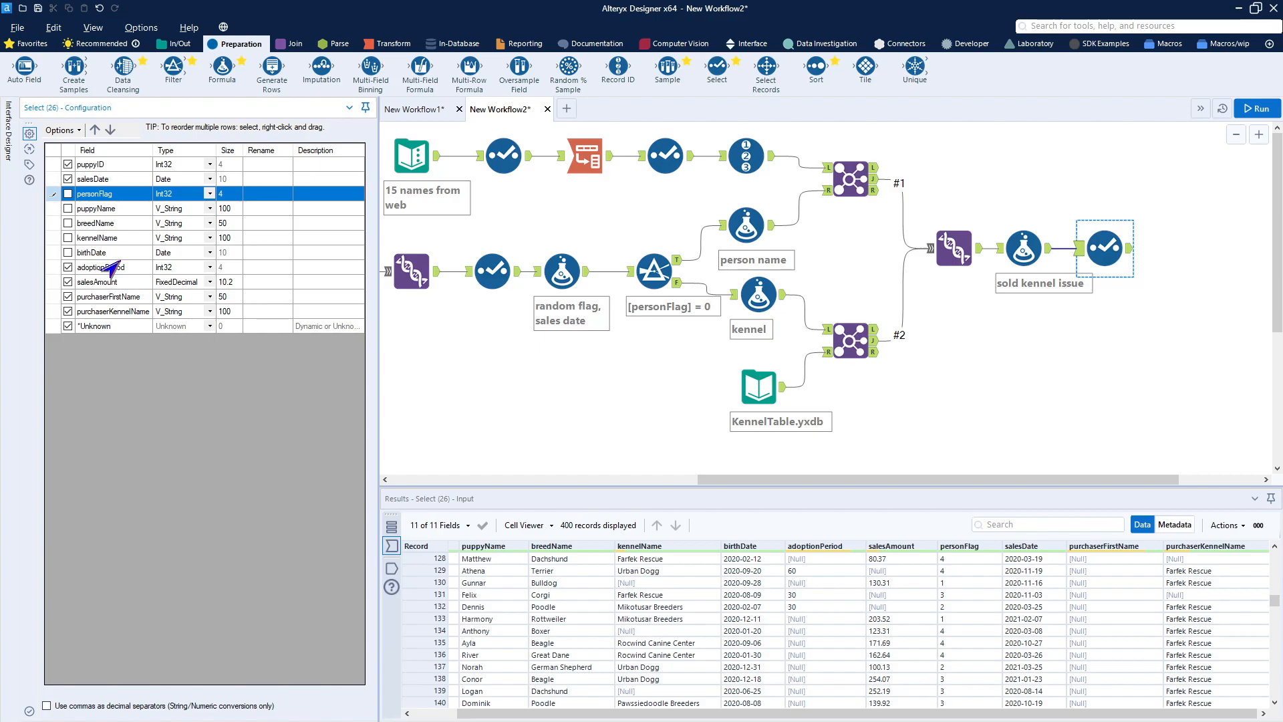
Move the salesAmount field directly below salesDate.
click(118, 285)
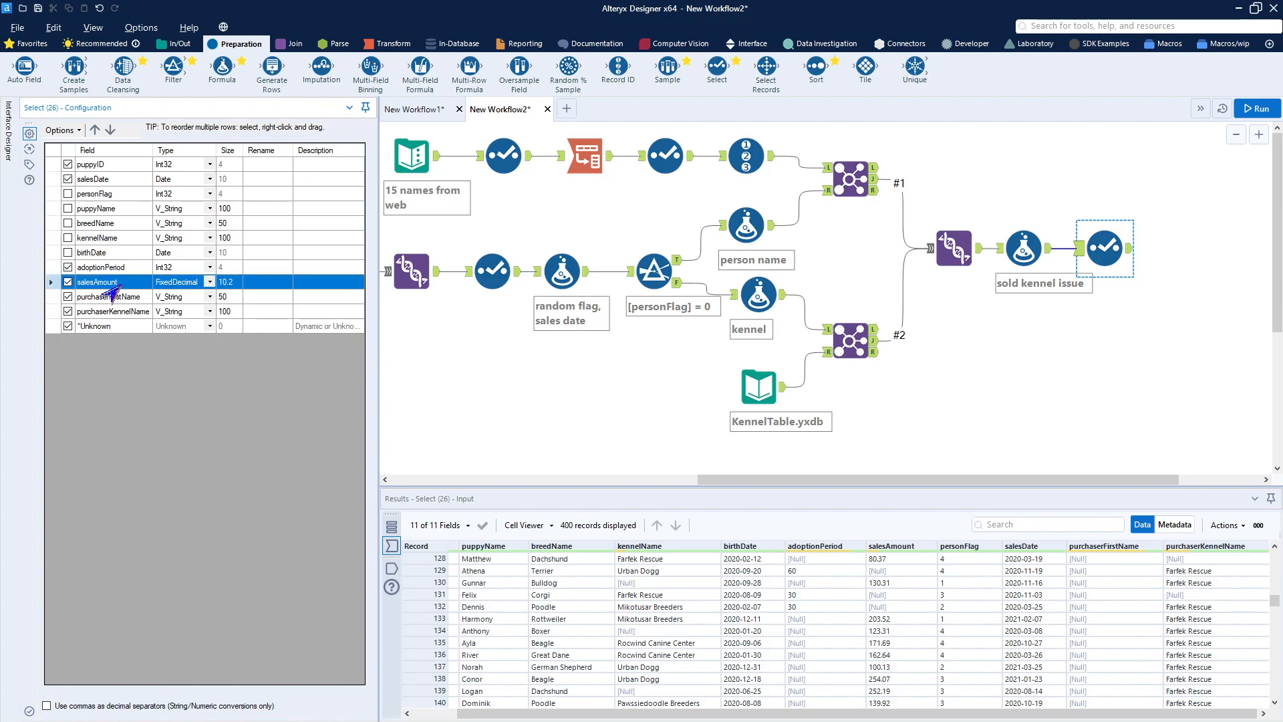
click(95, 130)
click(94, 129)
click(95, 130)
click(95, 129)
click(95, 129)
click(95, 130)
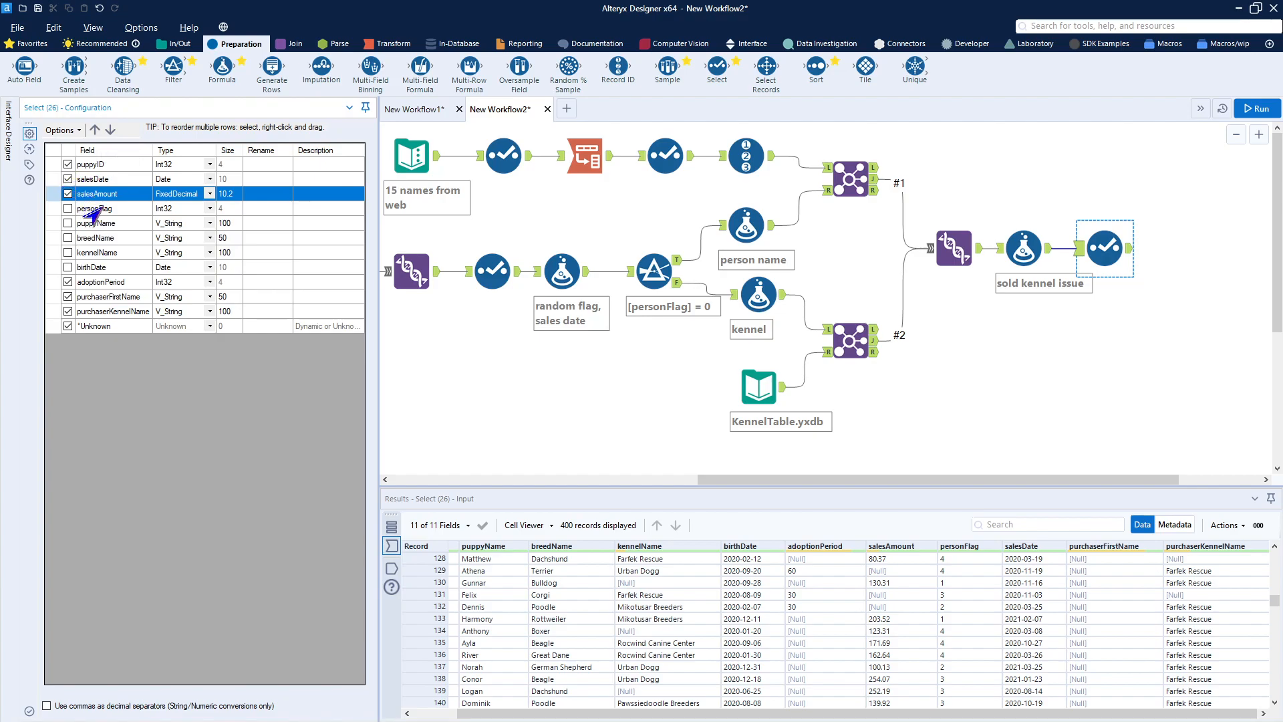
Move the adoptionPeriod field directly below salesAmount.
click(52, 281)
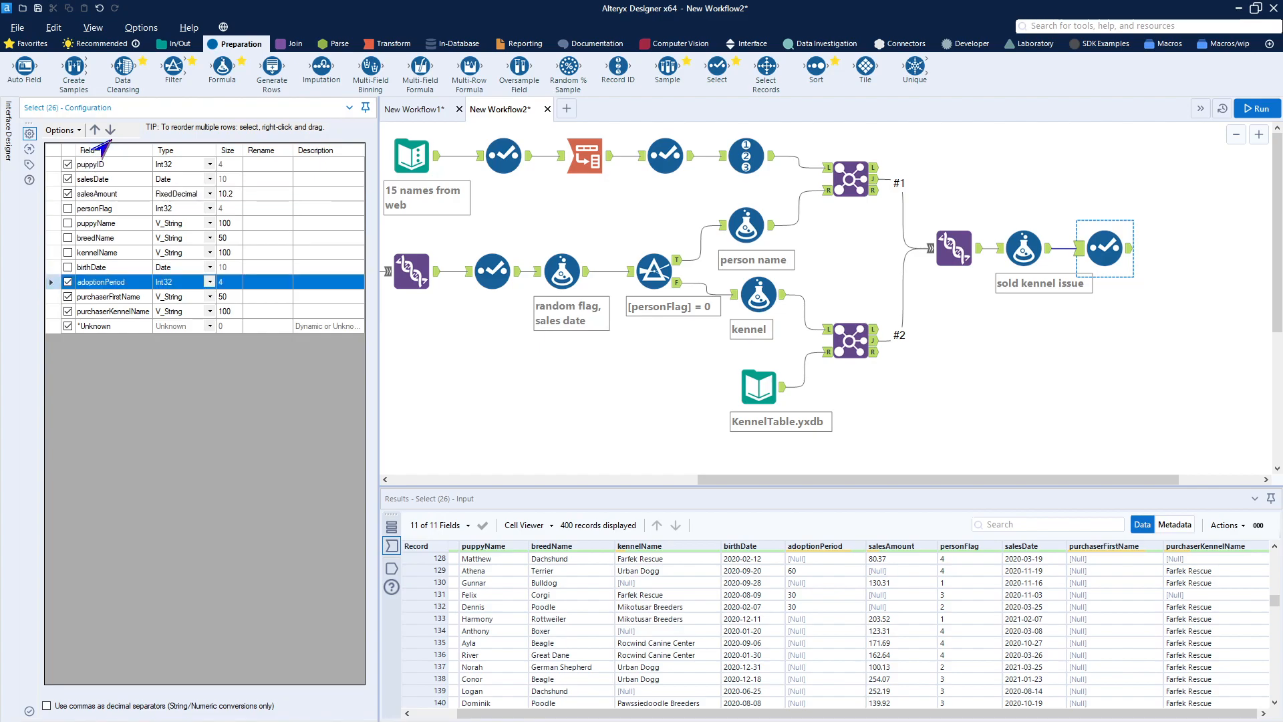
click(94, 130)
click(93, 131)
click(93, 130)
click(93, 130)
click(94, 130)
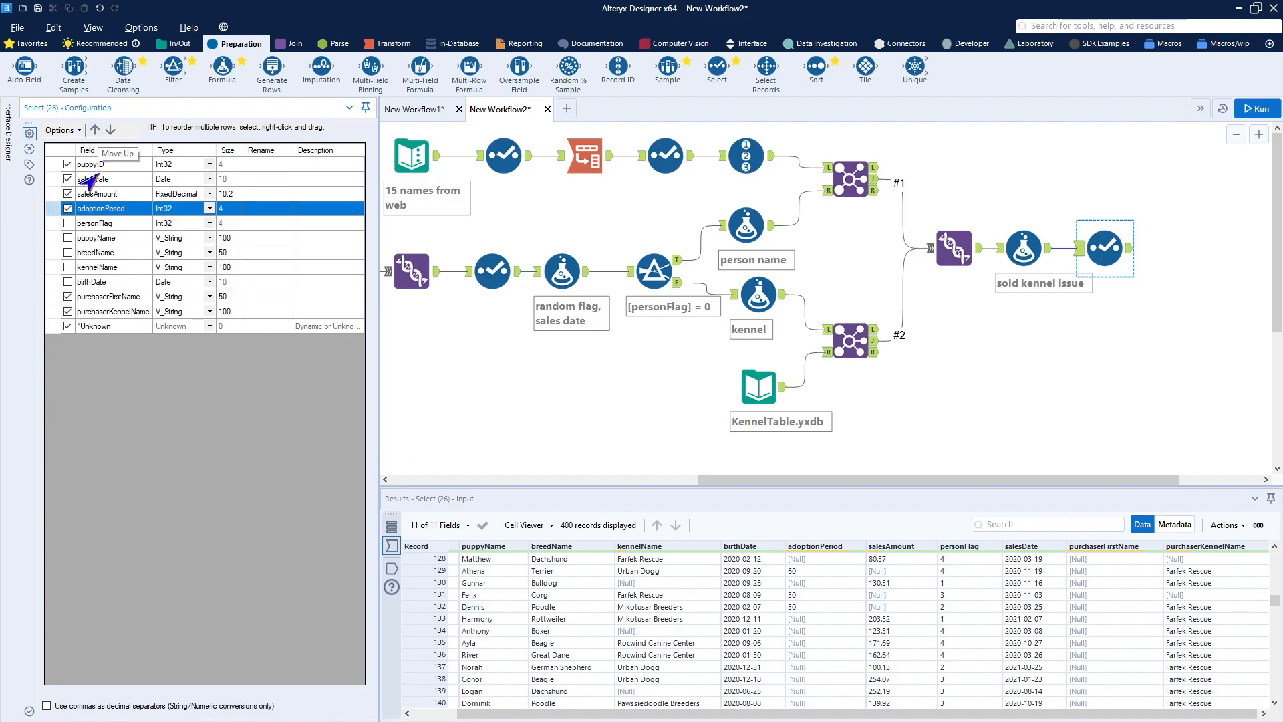
Move the purchaserFirstName field directly below adoptionPeriod.
click(59, 296)
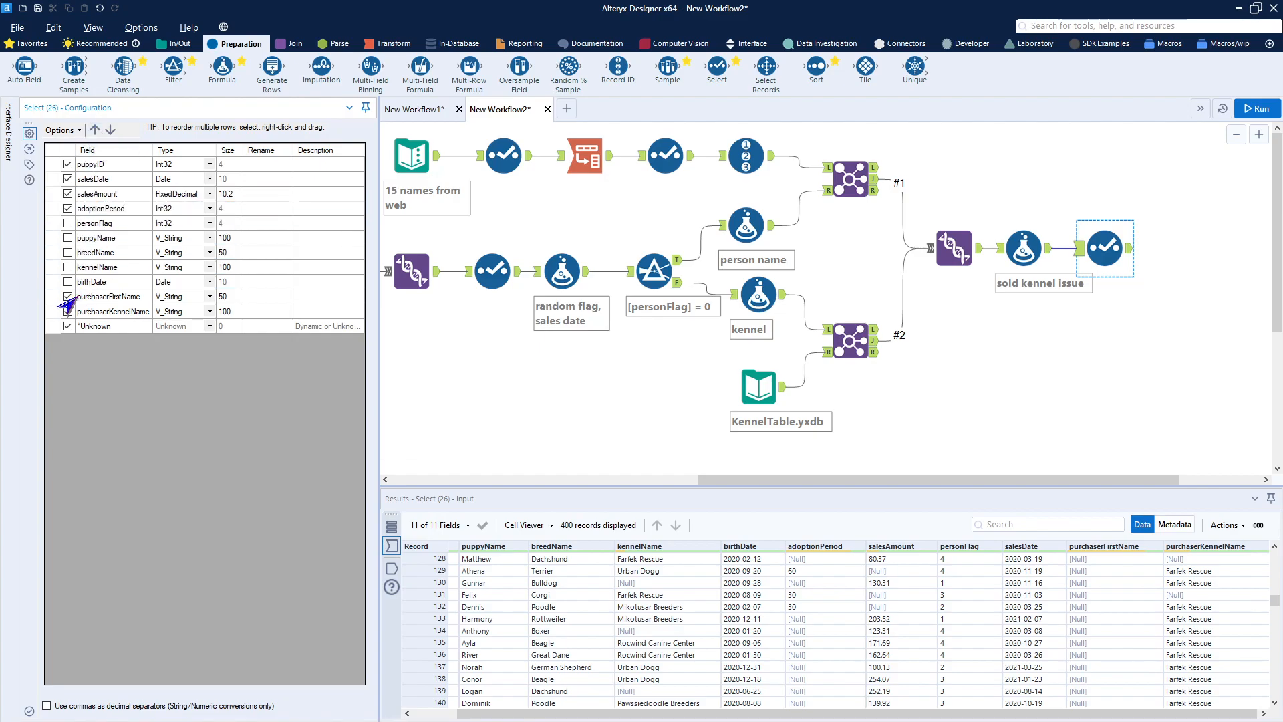
click(94, 130)
click(94, 130)
click(94, 129)
click(95, 130)
click(94, 130)
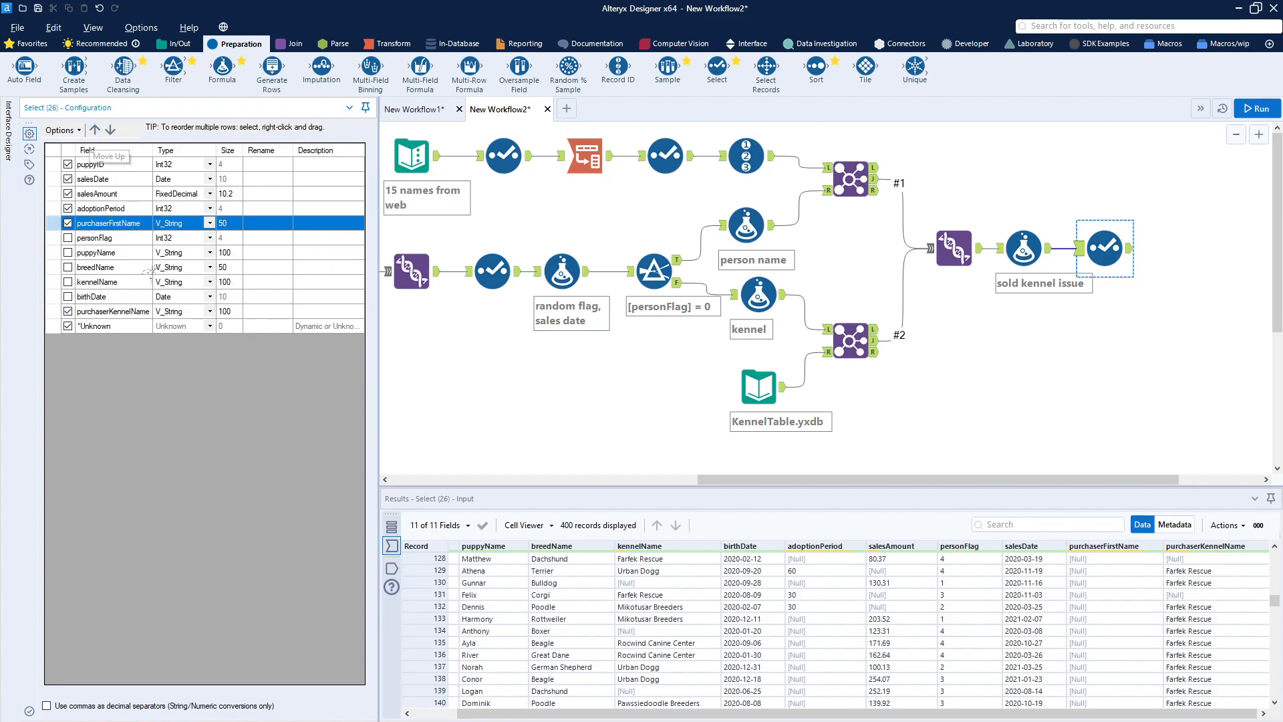
Move the purchaserKennelName field directly below purchaserFirstName.
click(114, 312)
click(94, 129)
click(94, 130)
click(94, 130)
click(94, 129)
click(94, 130)
click(94, 129)
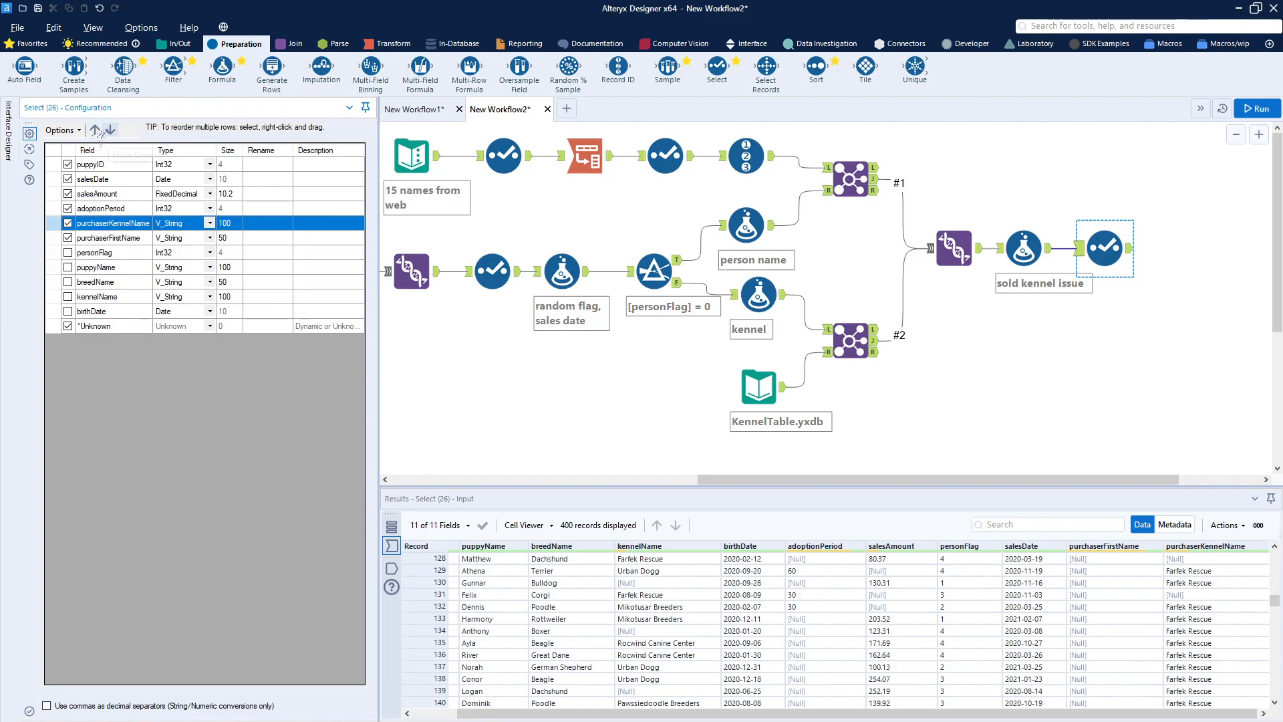
click(111, 129)
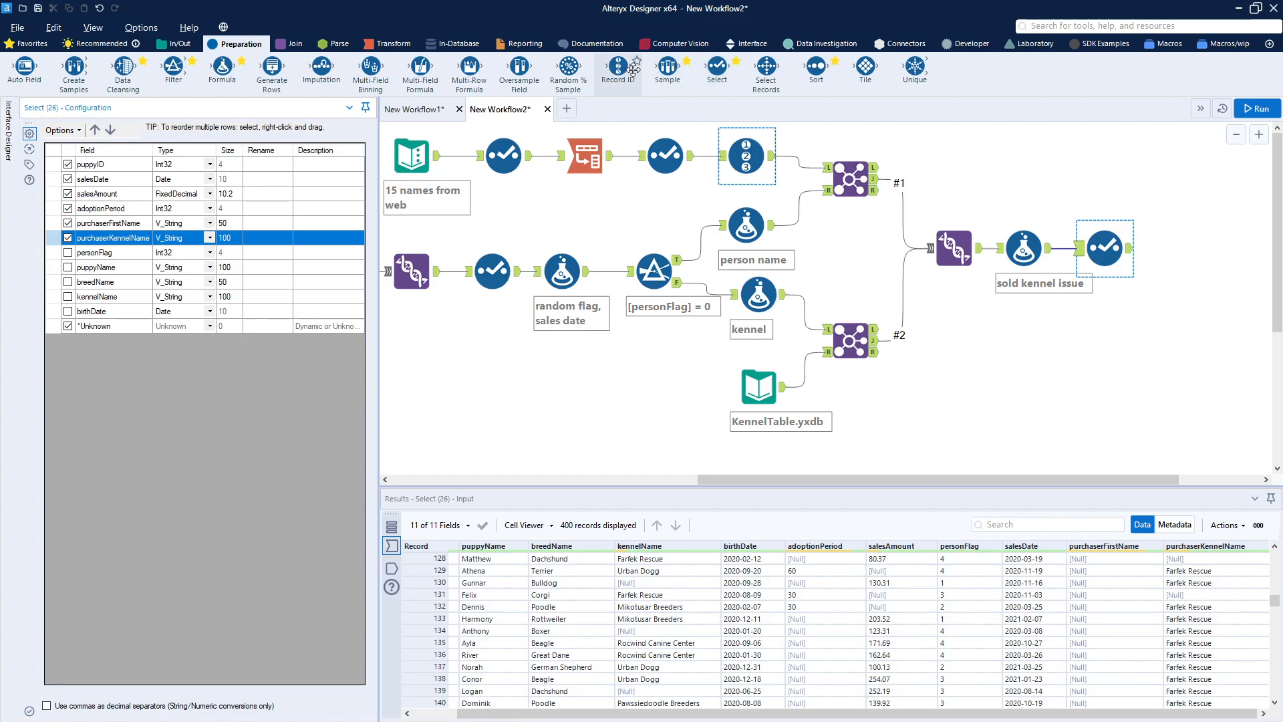
Add a Sort tool after the new Select and sort by salesDate, then puppyID, both ascending.
drag(816, 69, 1191, 249)
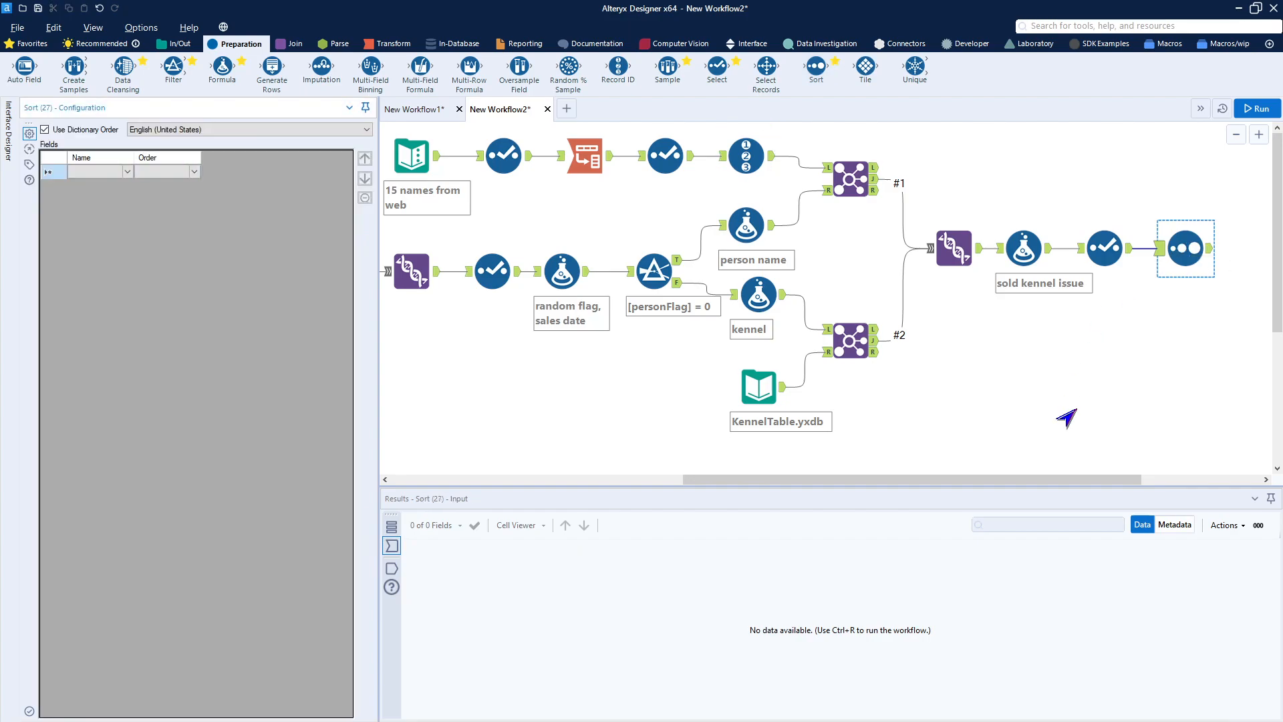
drag(962, 479, 1061, 501)
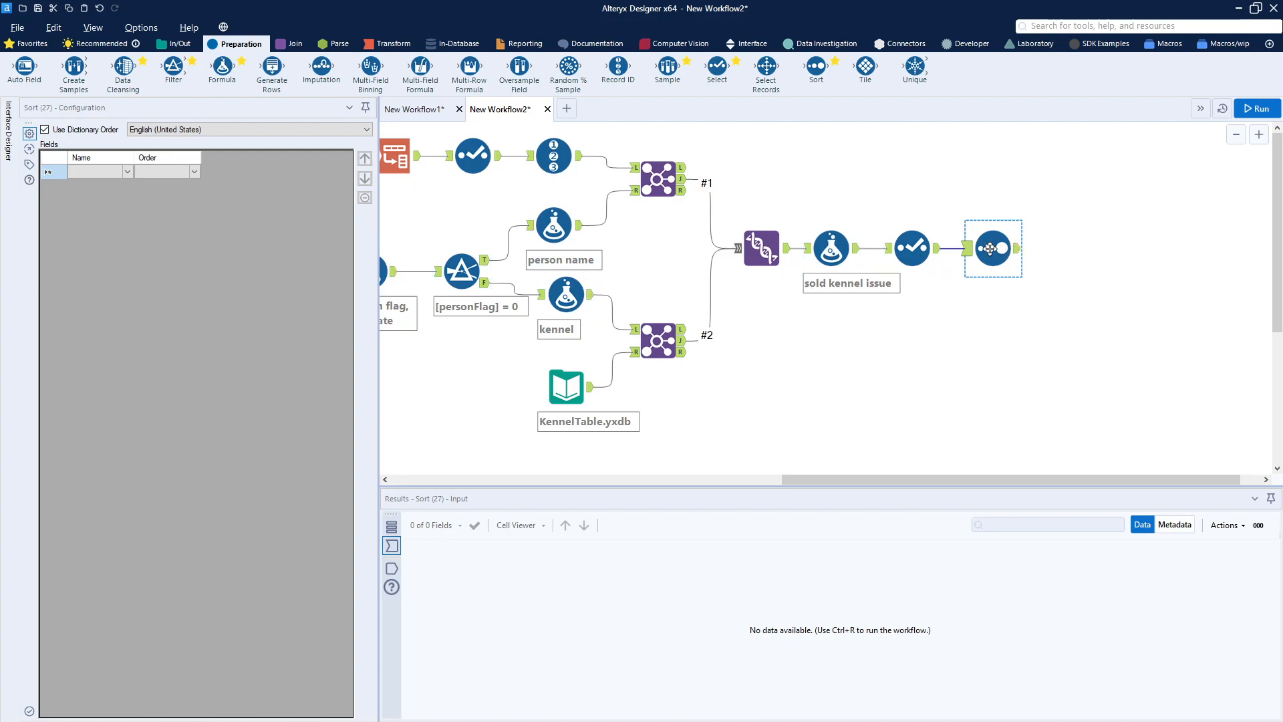
click(125, 171)
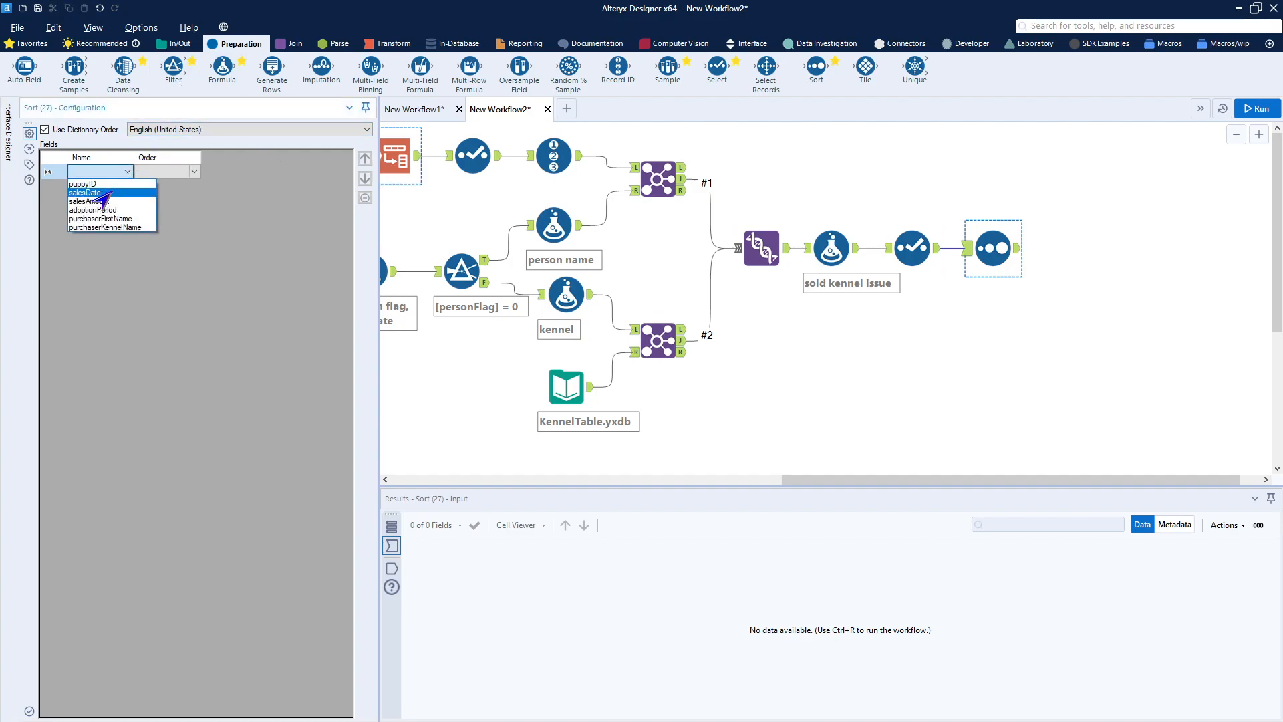
click(87, 192)
click(126, 187)
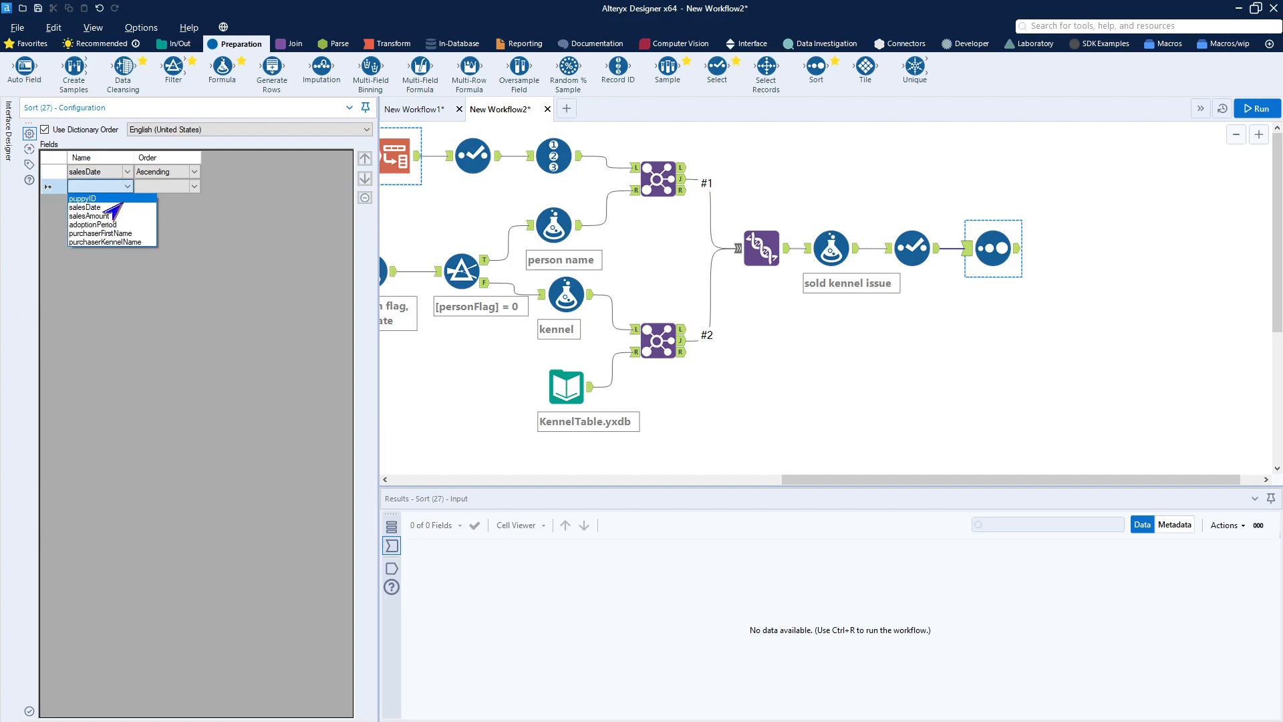
click(101, 198)
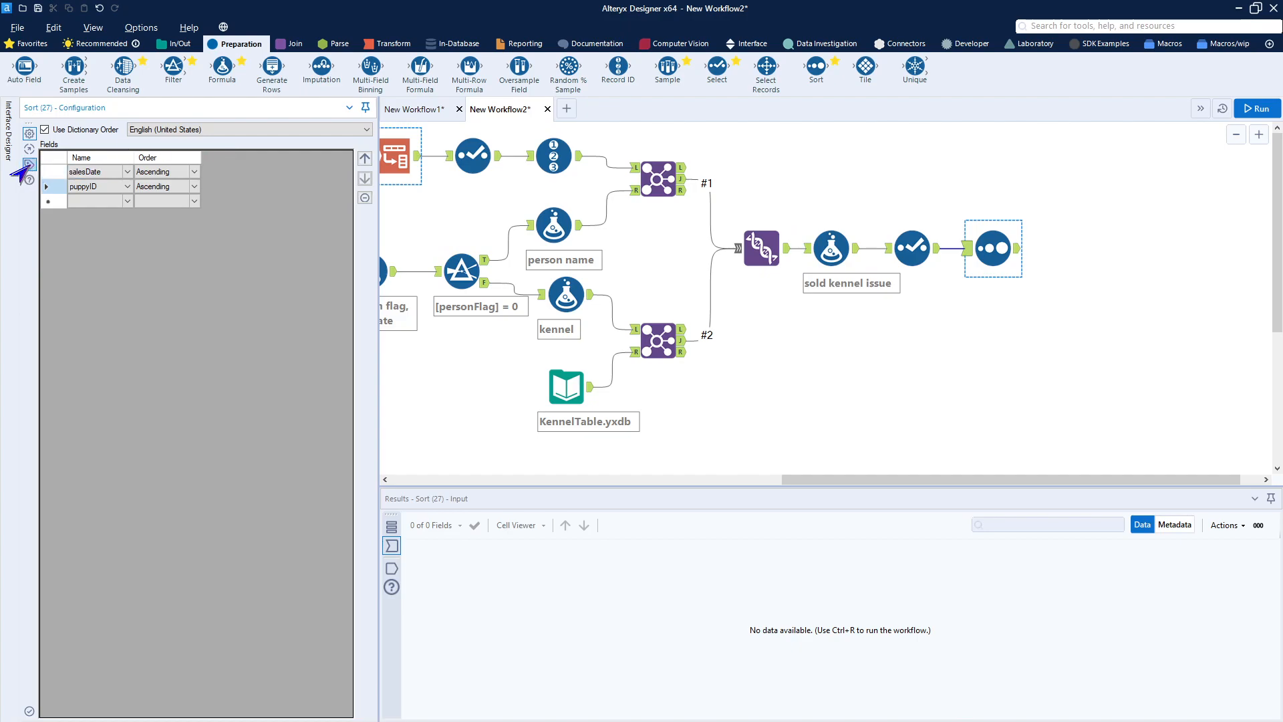
Hide the Sort tool's annotation by setting Show Annotation to Never.
click(29, 164)
click(140, 272)
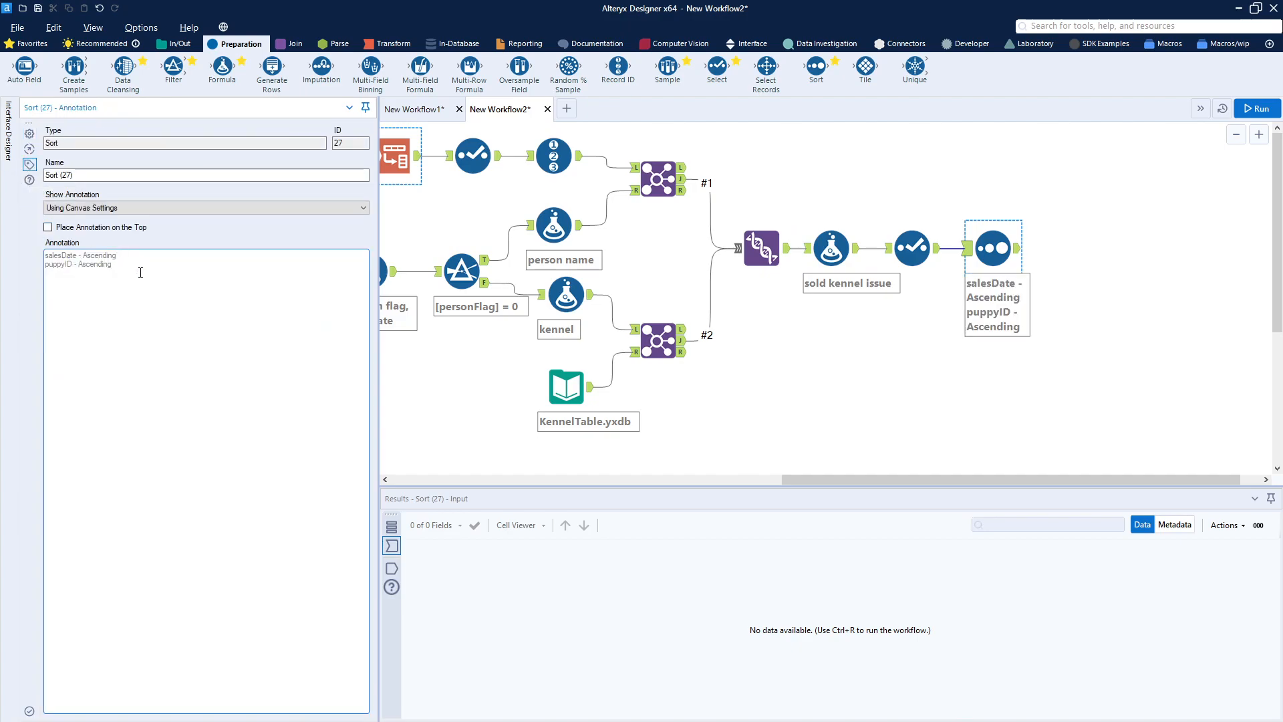
drag(146, 272, 10, 248)
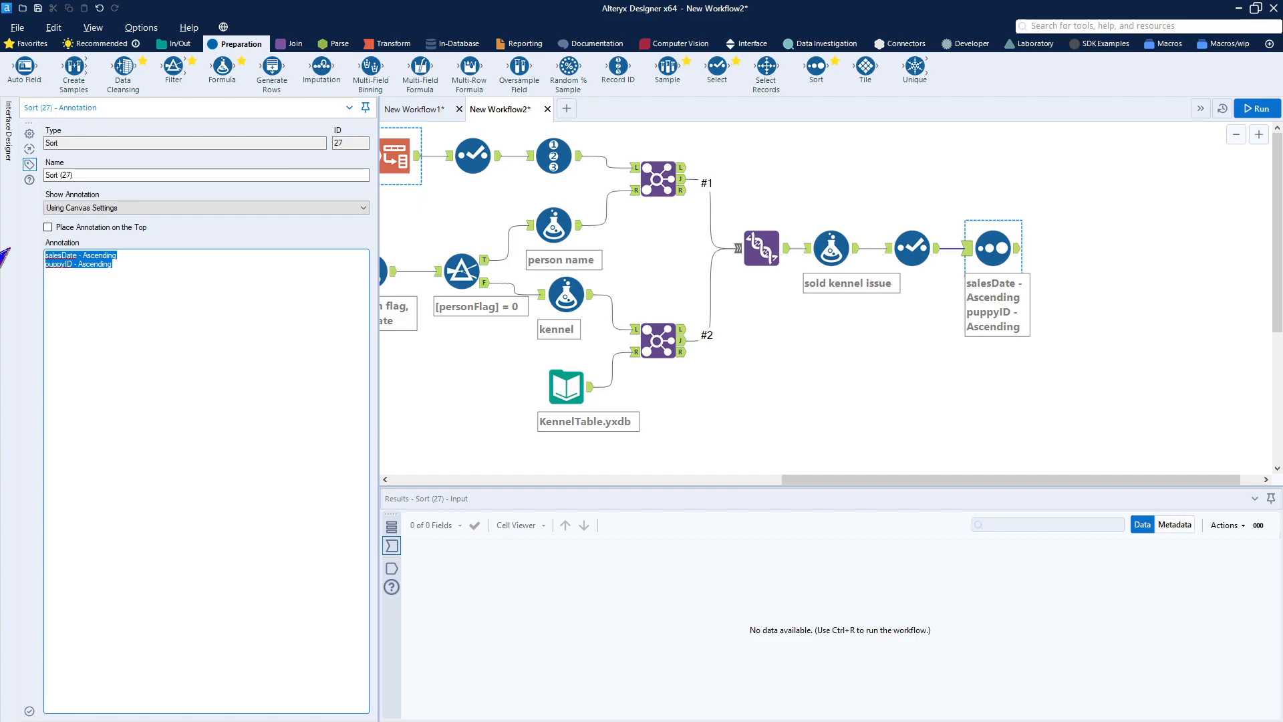
text(sor)
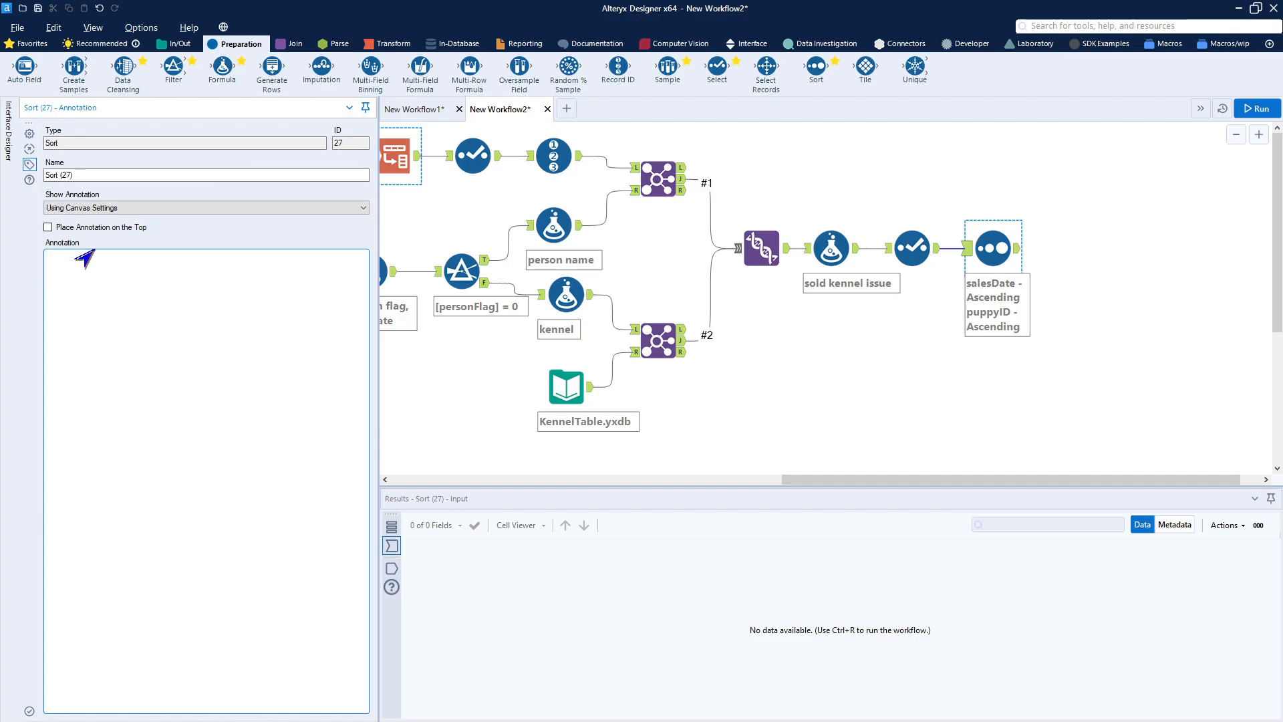
click(215, 208)
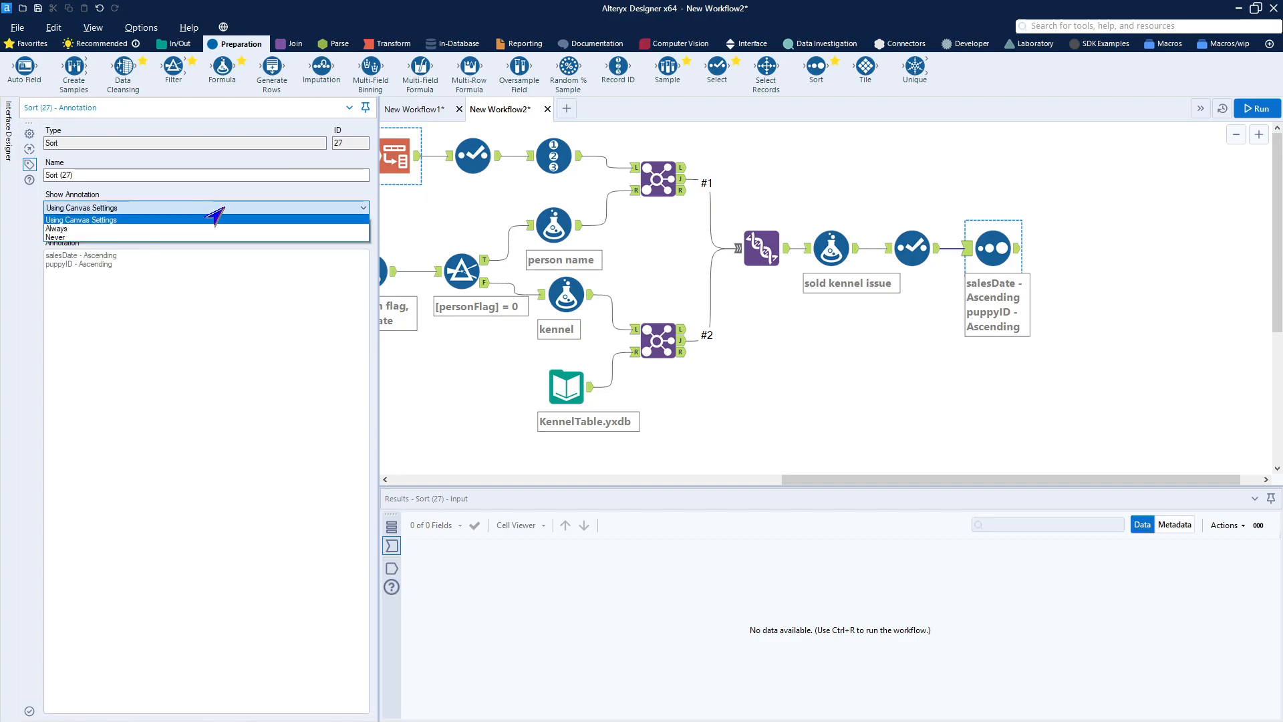
click(200, 237)
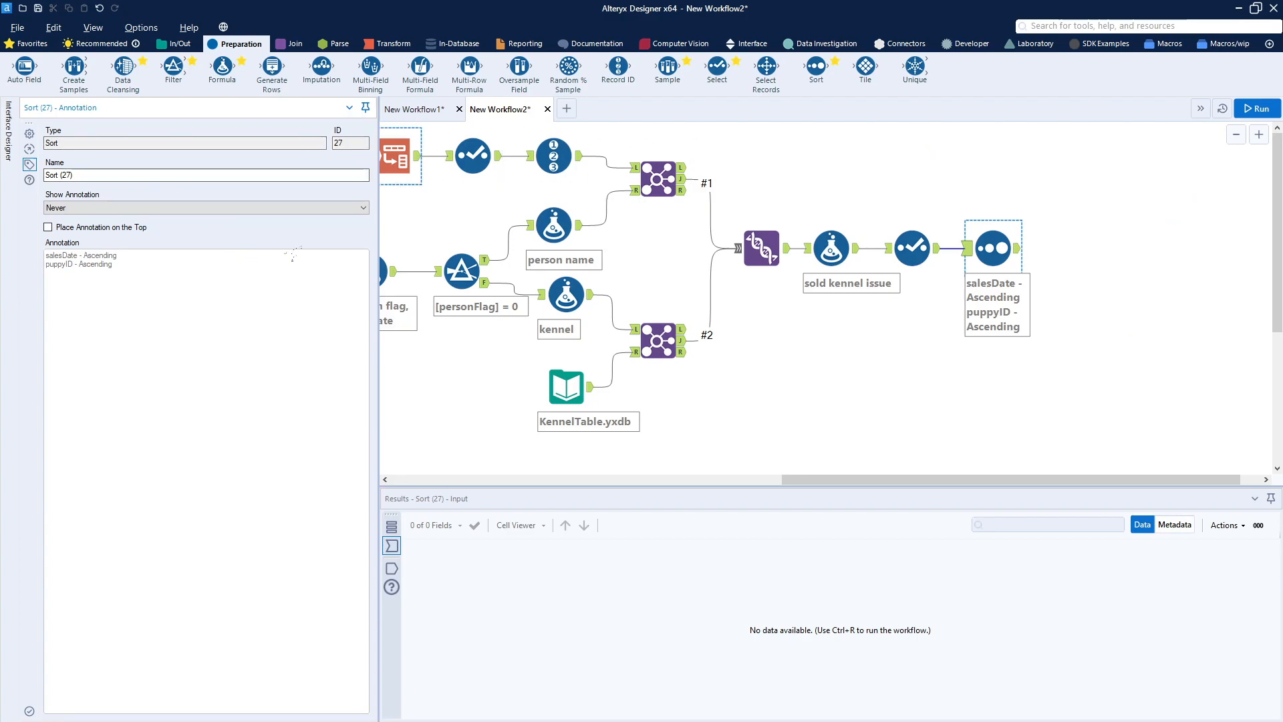
Run the workflow and view the Sort tool's output records.
click(1251, 108)
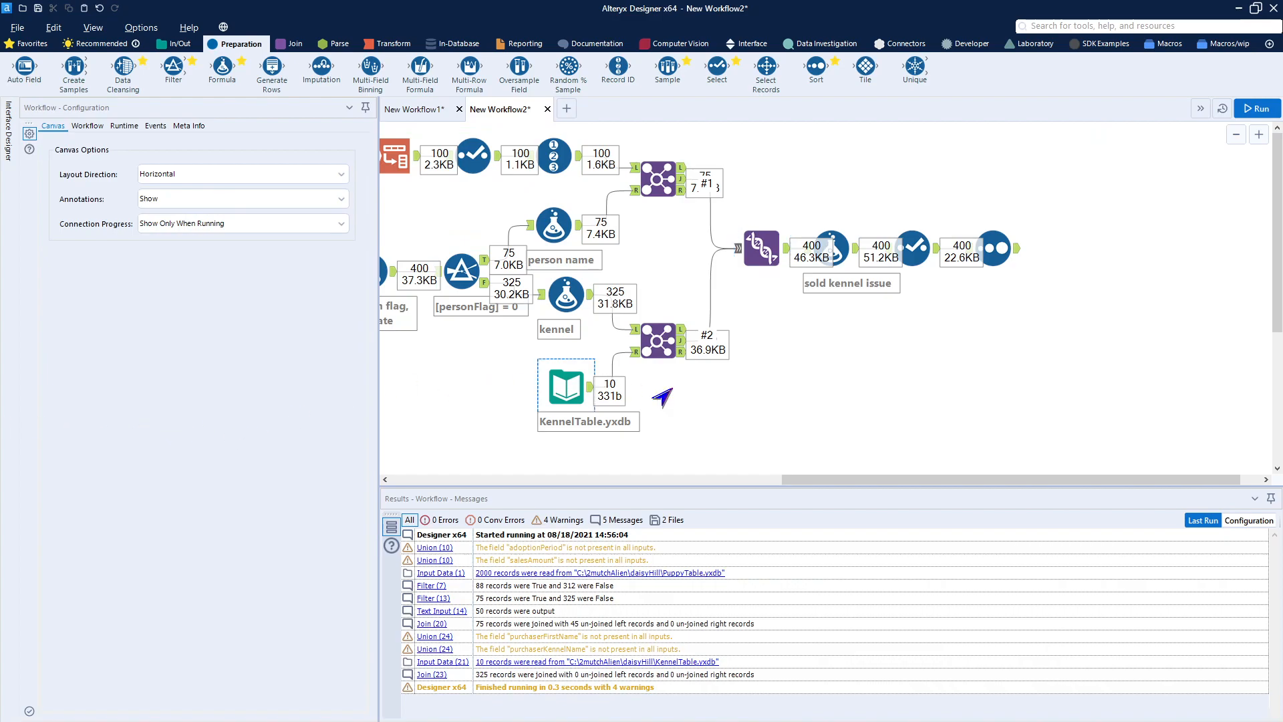
click(995, 248)
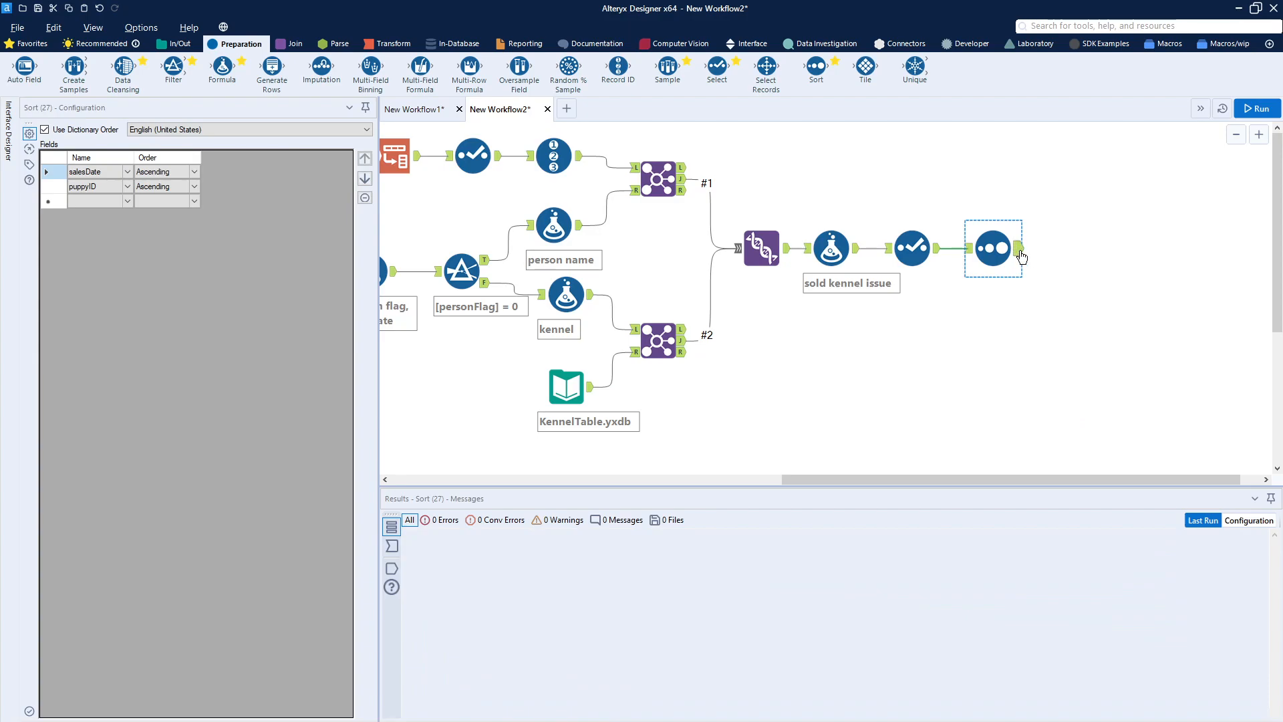
click(1017, 249)
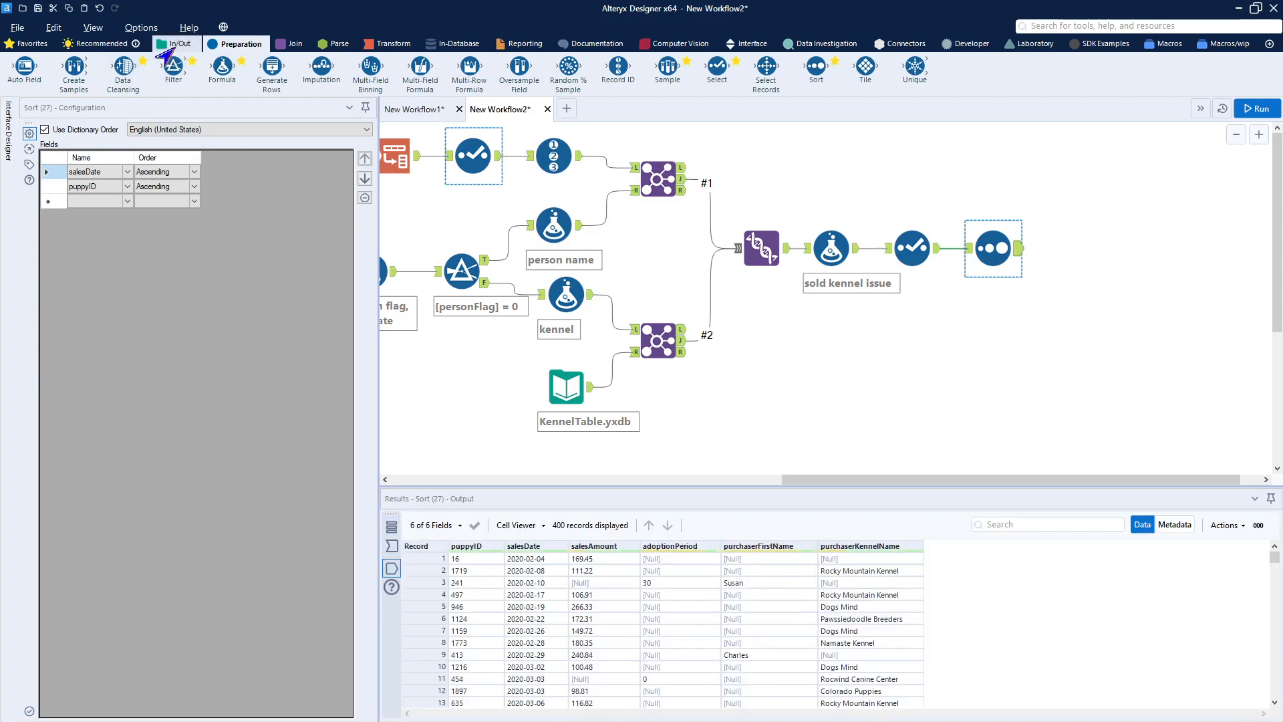
Add a Browse tool after the Sort tool and run the workflow.
click(163, 45)
drag(23, 67, 1071, 246)
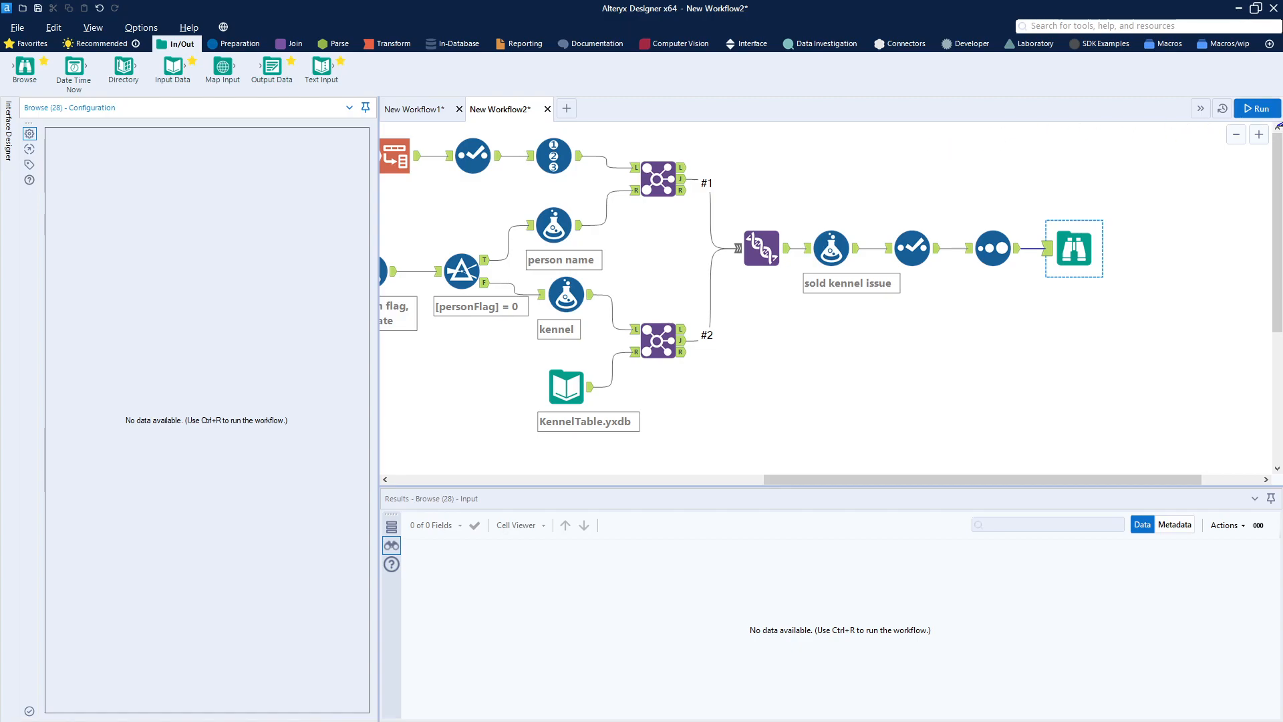
click(1249, 111)
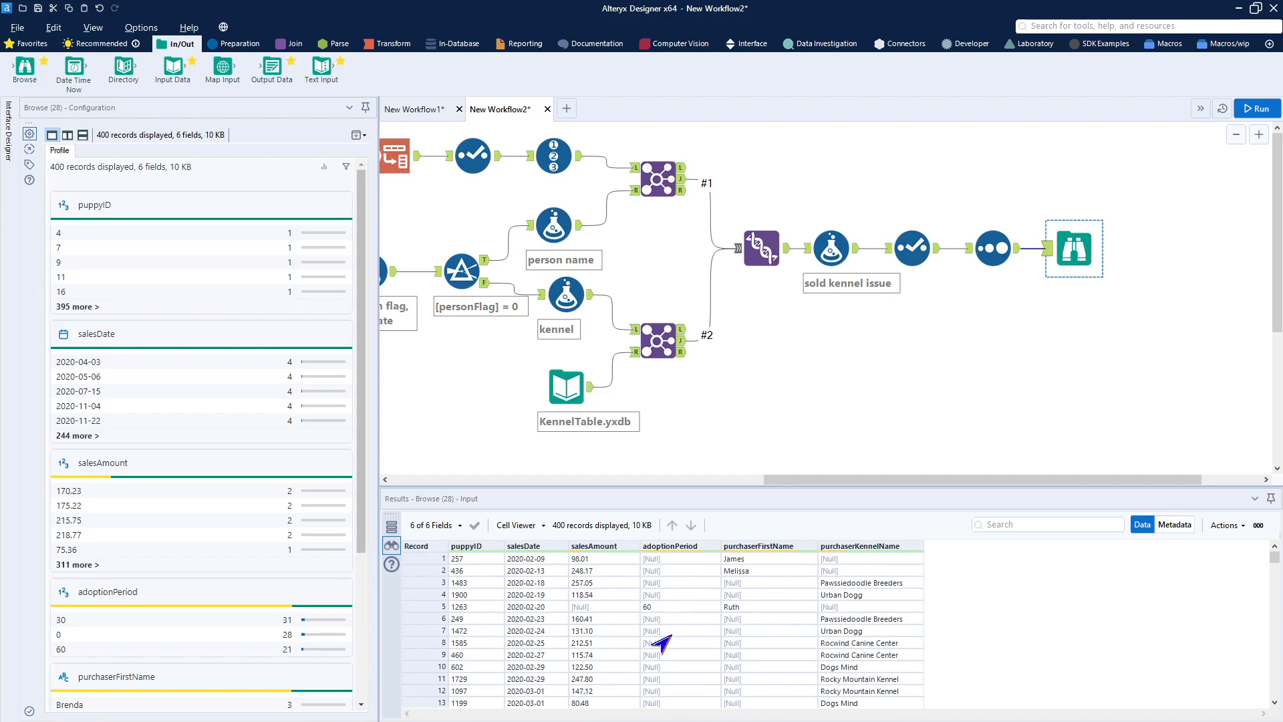
Look through the Browse results, examining salesDate, adoptionPeriod and the purchaserFirstName and purchaserKennelName values.
scroll(653, 643, down, 6)
scroll(662, 642, up, 6)
scroll(771, 612, down, 6)
scroll(771, 612, up, 6)
scroll(780, 605, down, 5)
scroll(781, 605, up, 5)
scroll(900, 609, down, 20)
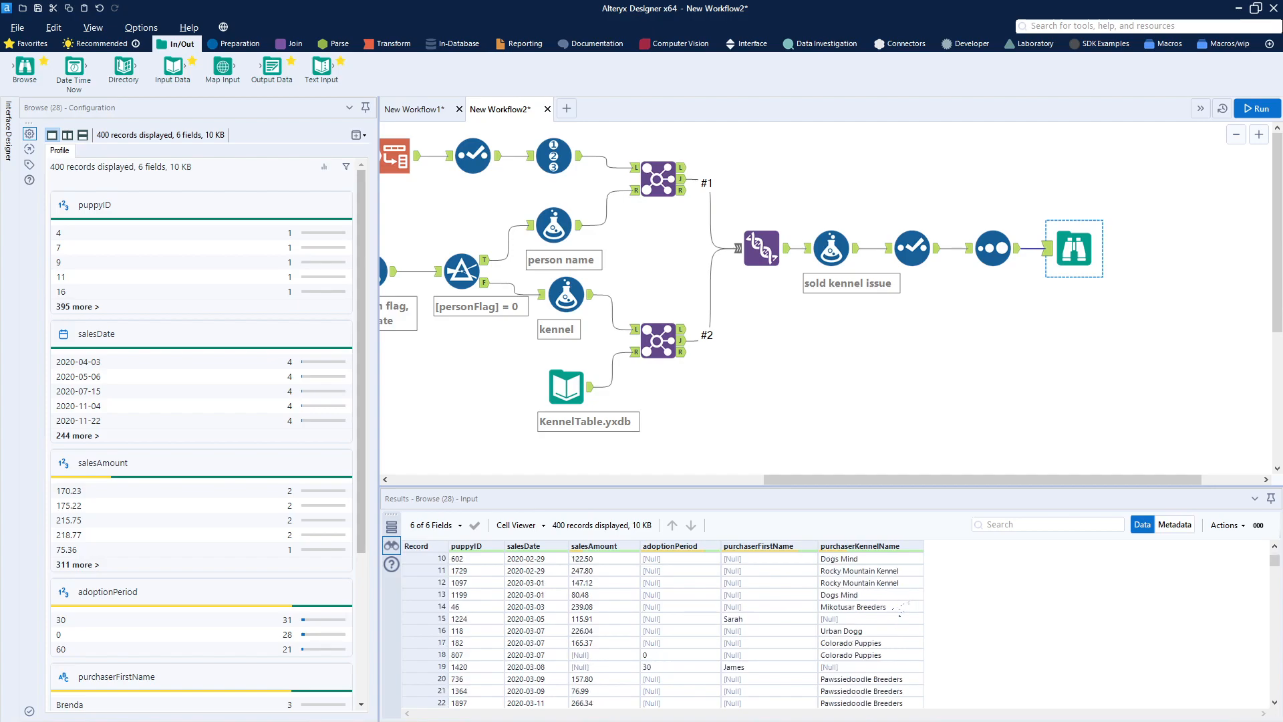
scroll(898, 609, down, 9)
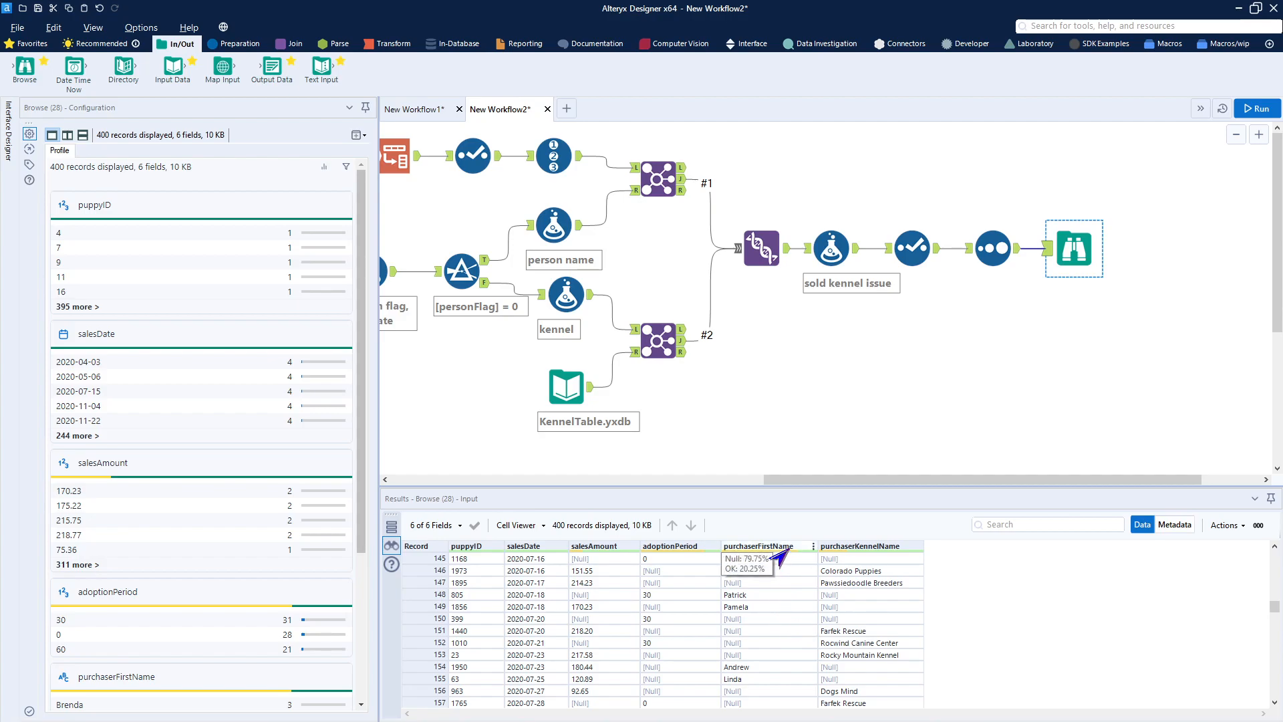
mouse_move(829, 553)
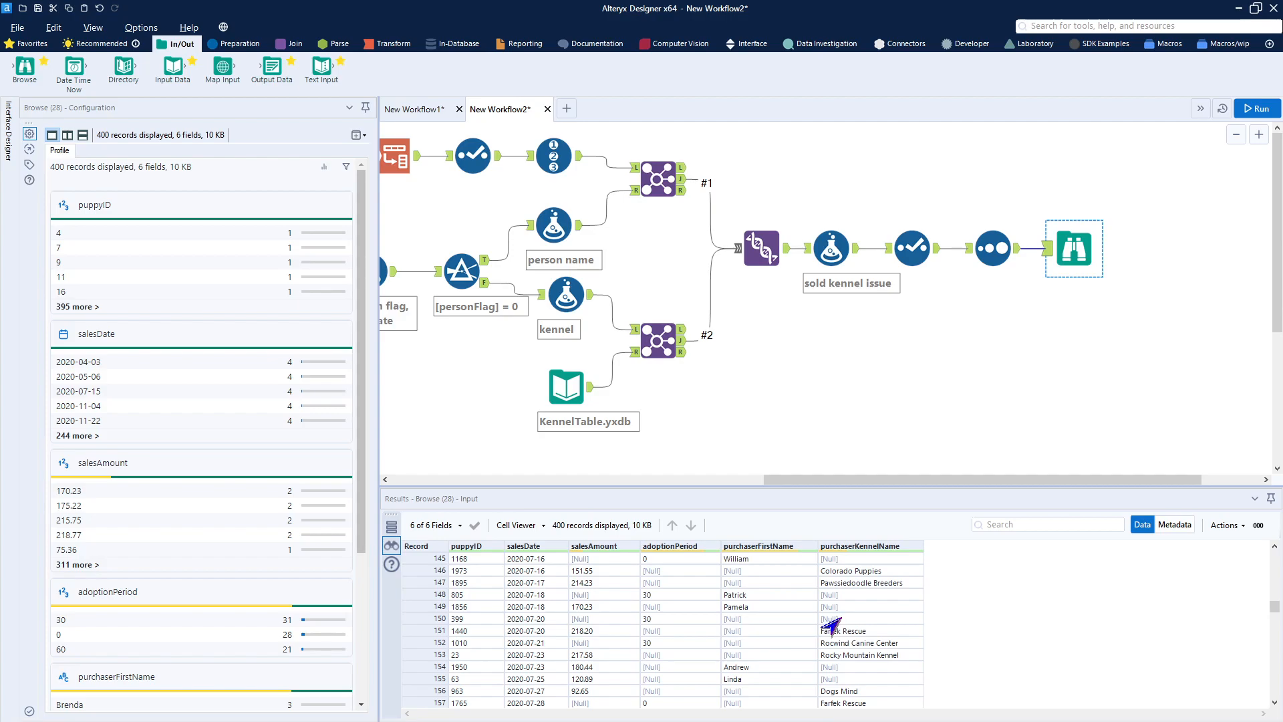
scroll(831, 625, down, 20)
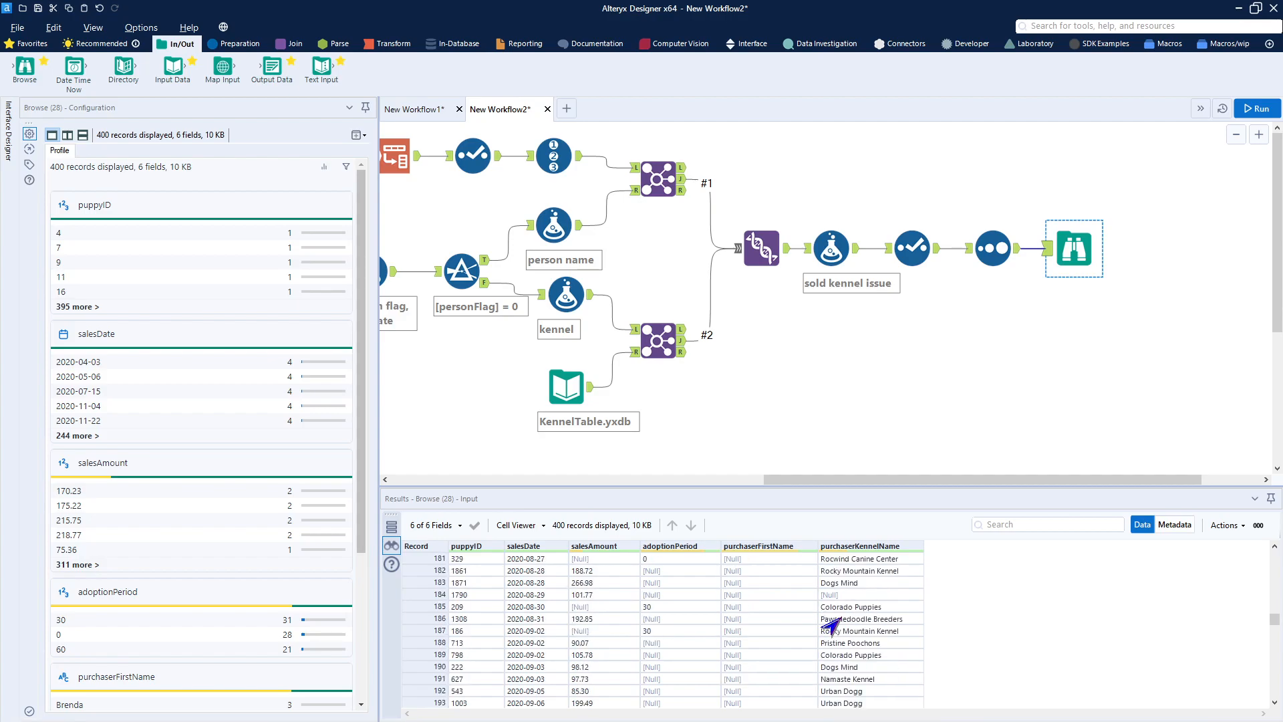
scroll(832, 624, up, 20)
scroll(831, 624, up, 6)
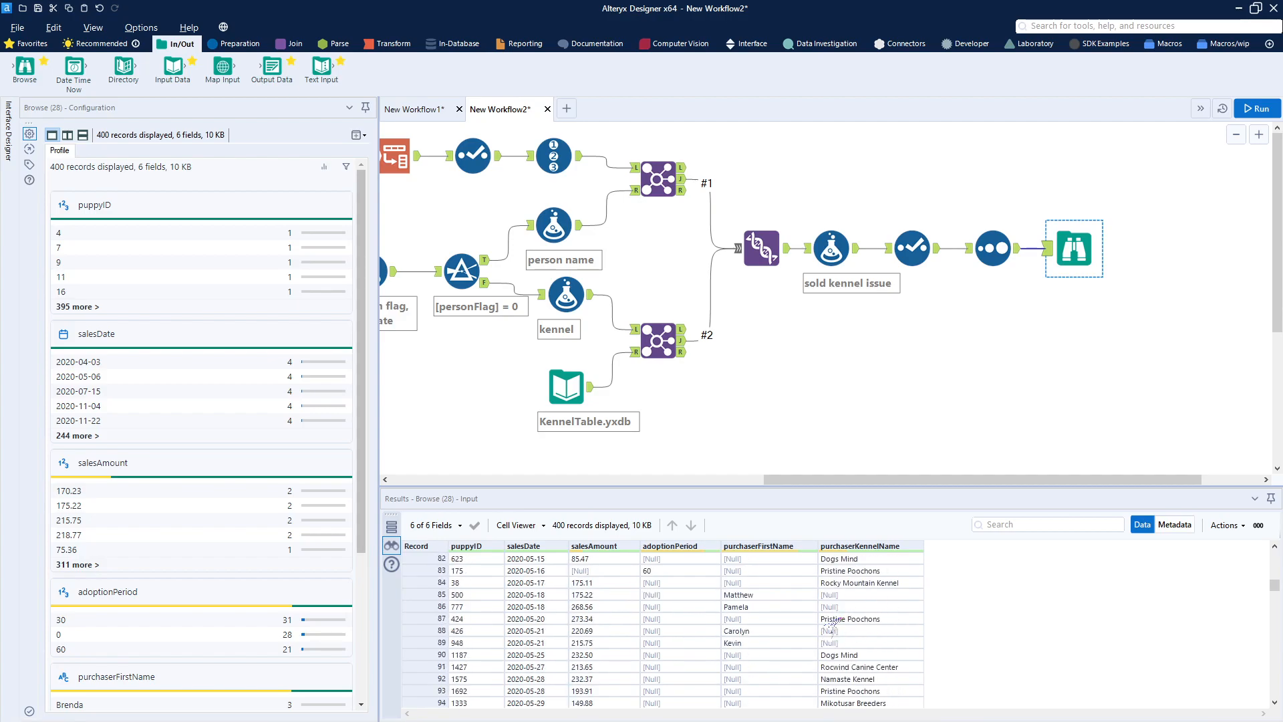